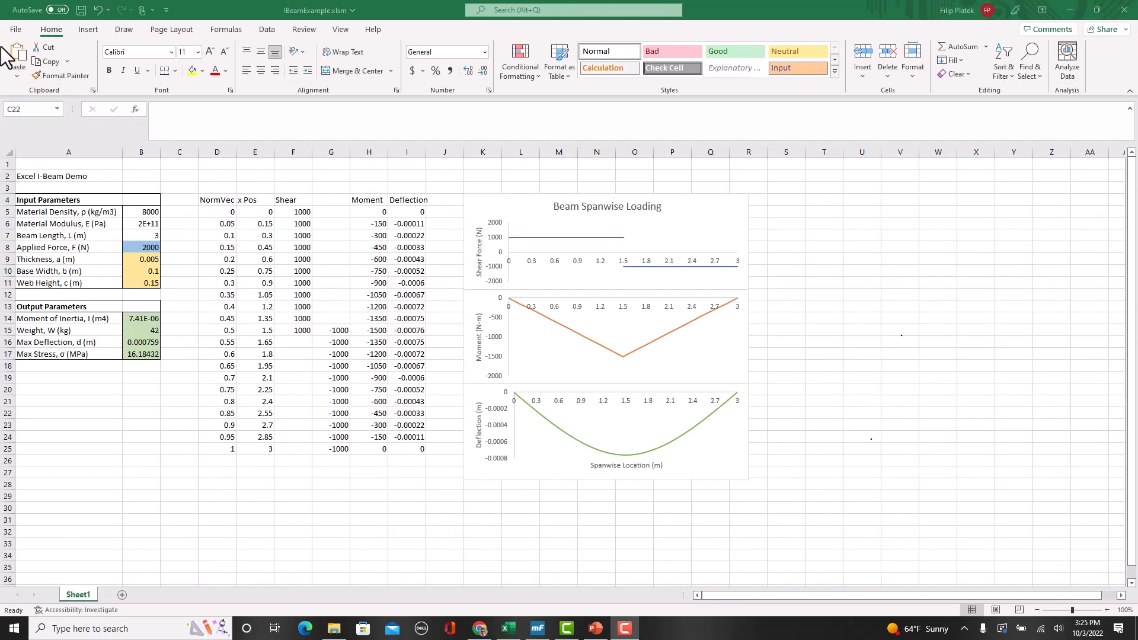
Step: Check in the Trust Center macro settings that VBA macros are enabled and access to the VBA project object model is trusted
left_click(23, 30)
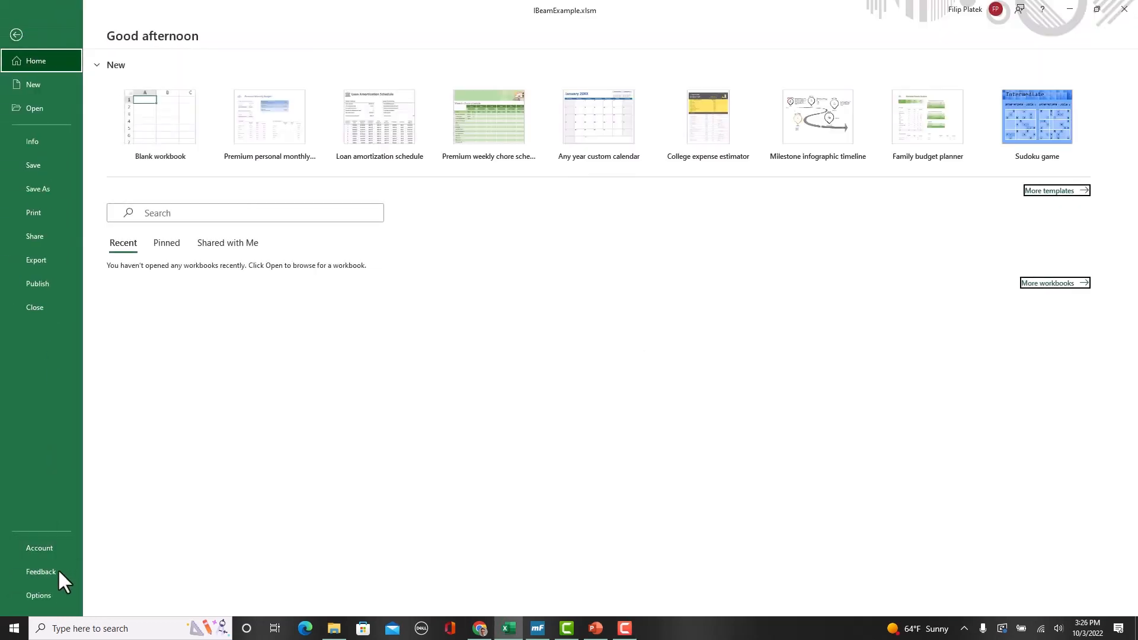
left_click(61, 602)
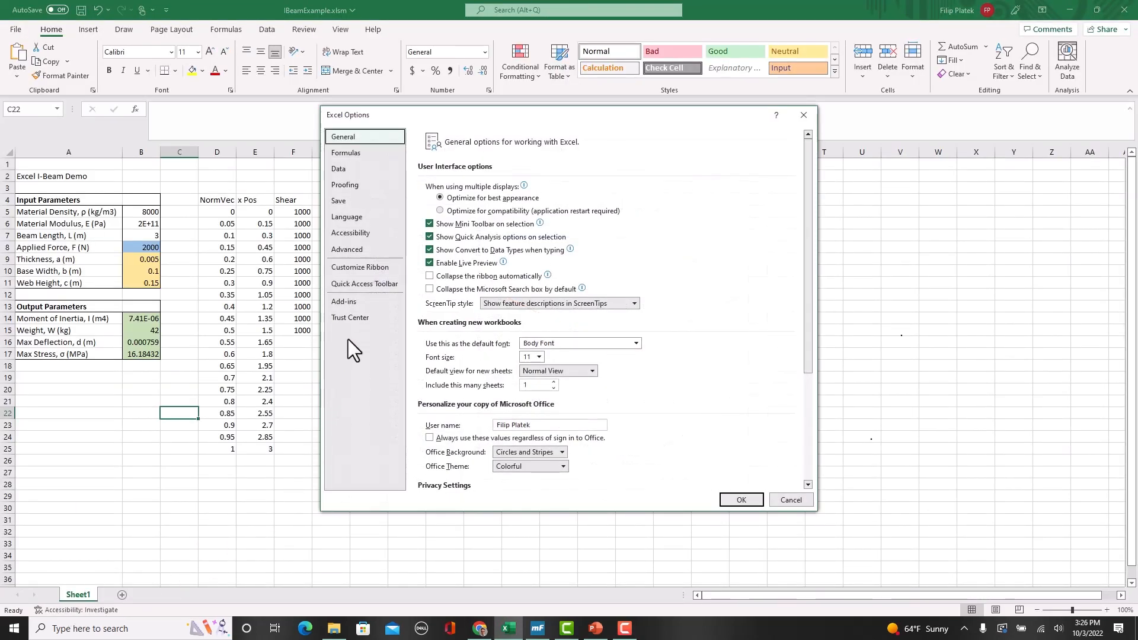
left_click(350, 320)
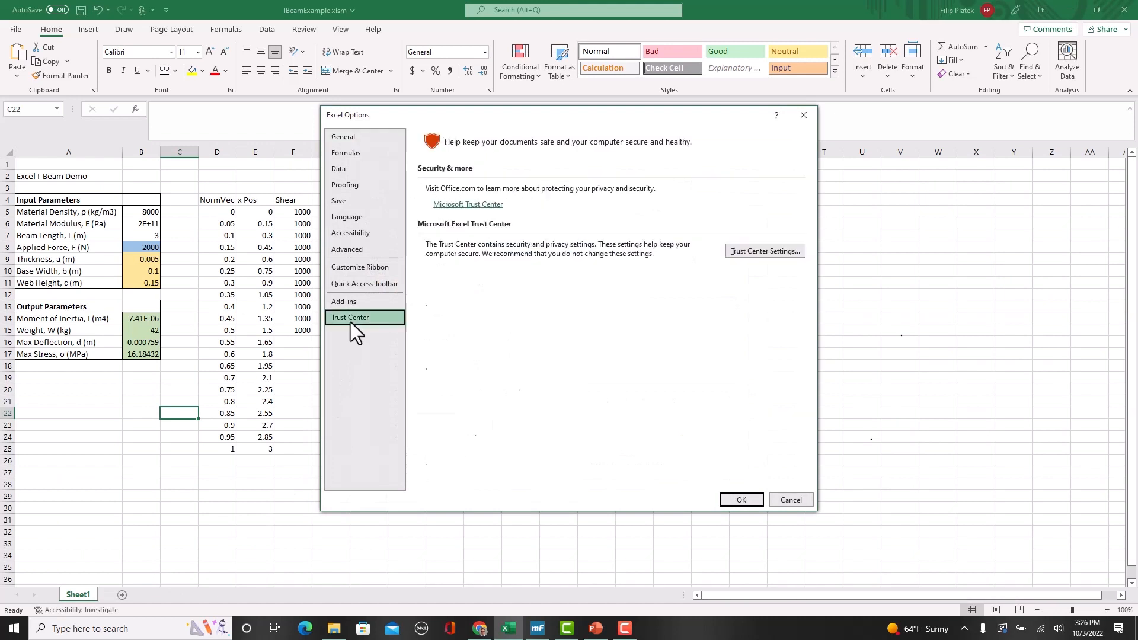
left_click(742, 249)
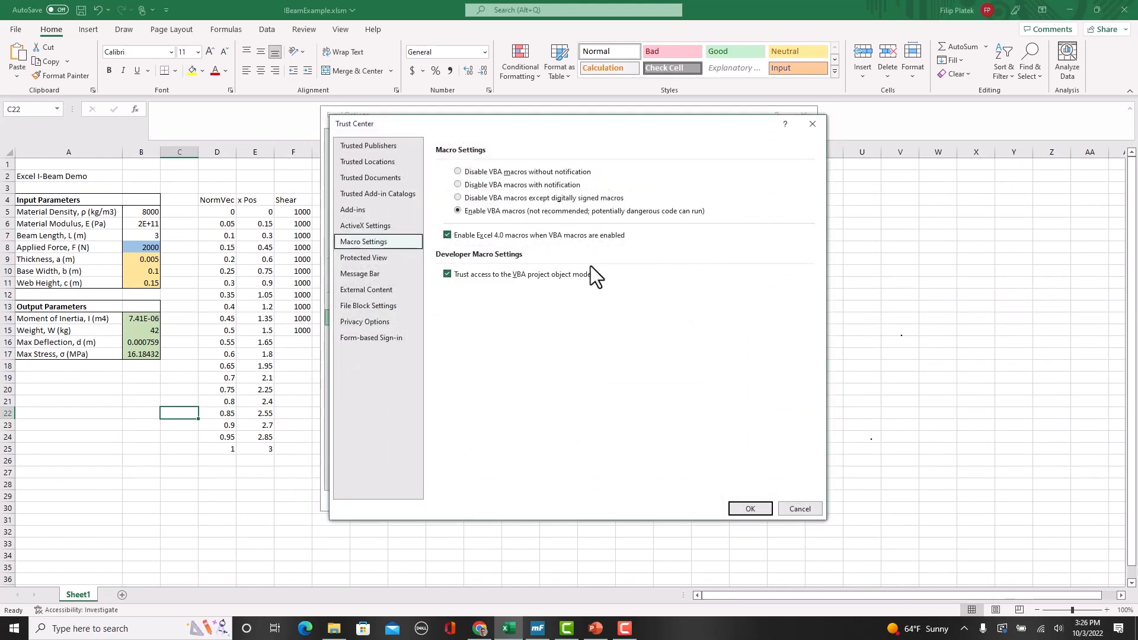
left_click_drag(495, 122, 631, 137)
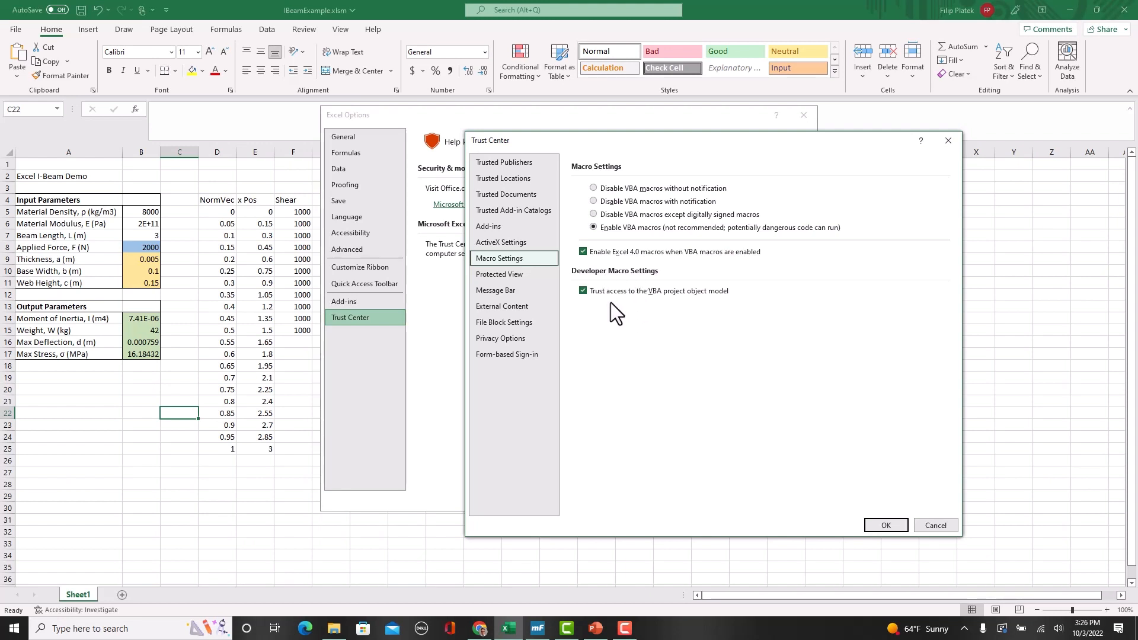
left_click(872, 523)
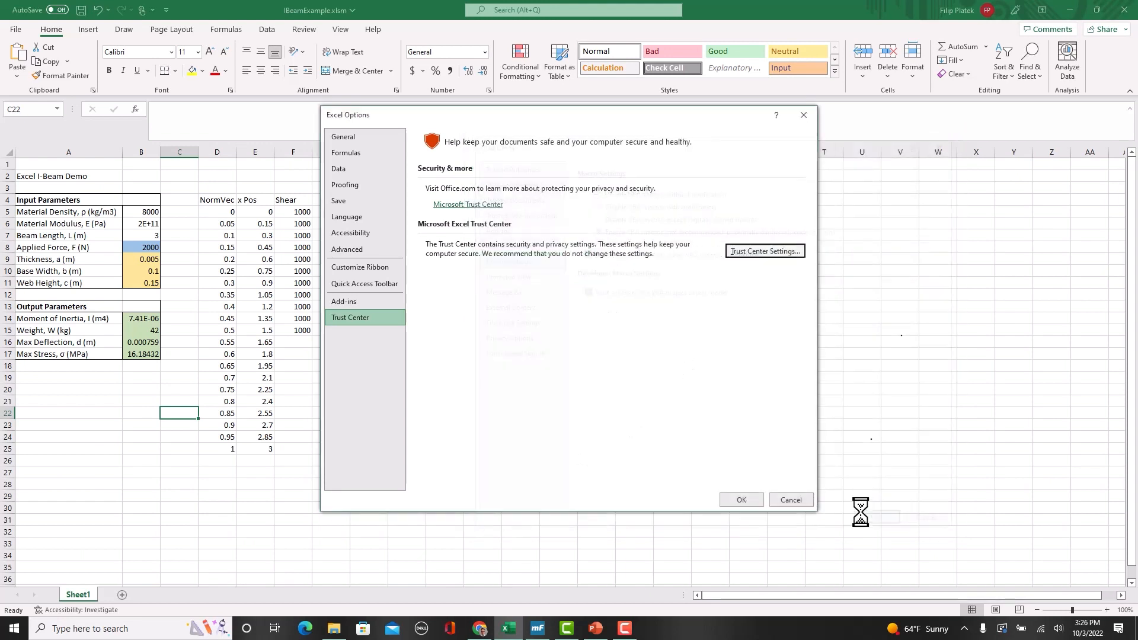
left_click(747, 502)
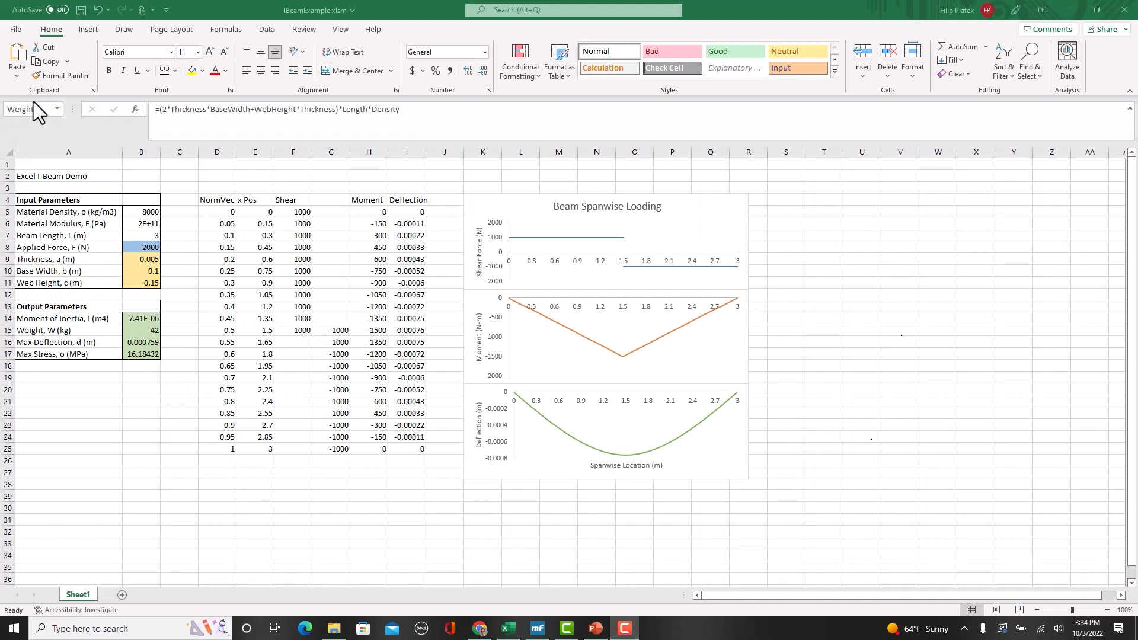
left_click(172, 210)
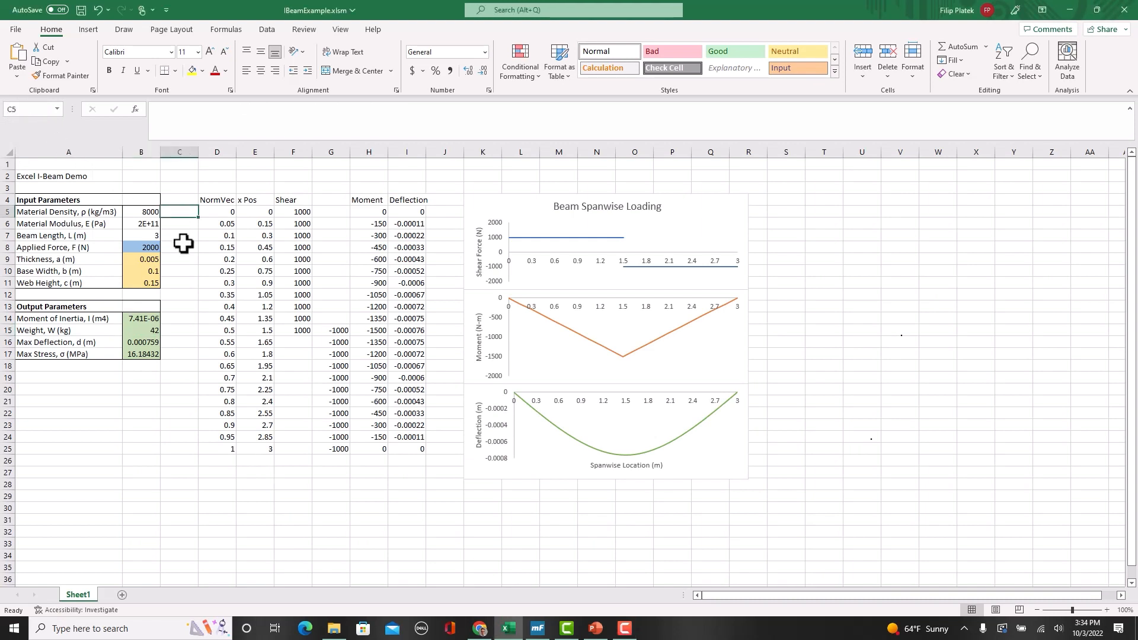
left_click(204, 366)
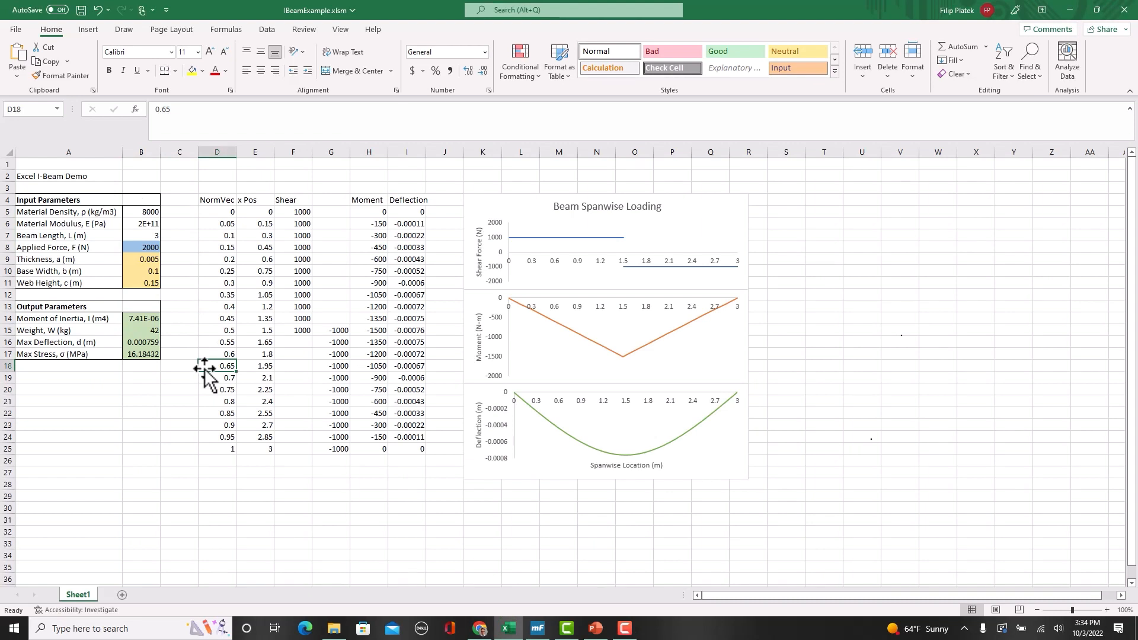
left_click(38, 110)
key("BackSpace")
type("new nam")
key("Escape")
left_click(177, 238)
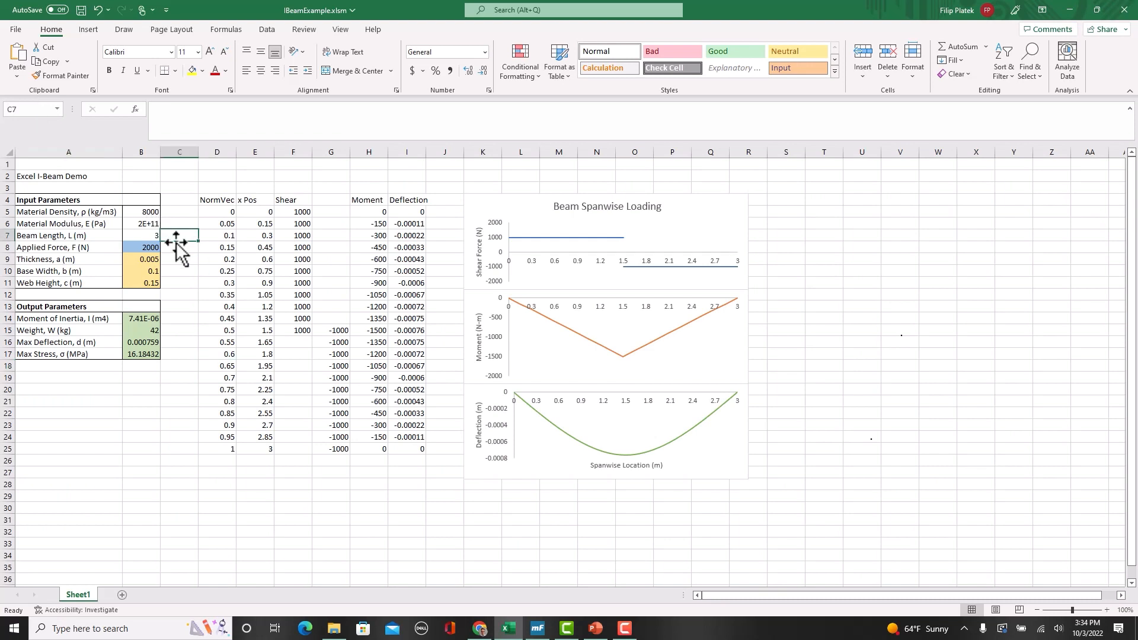
Step: Check the defined names of the base width, web height and output parameter cells
left_click(153, 270)
left_click(153, 284)
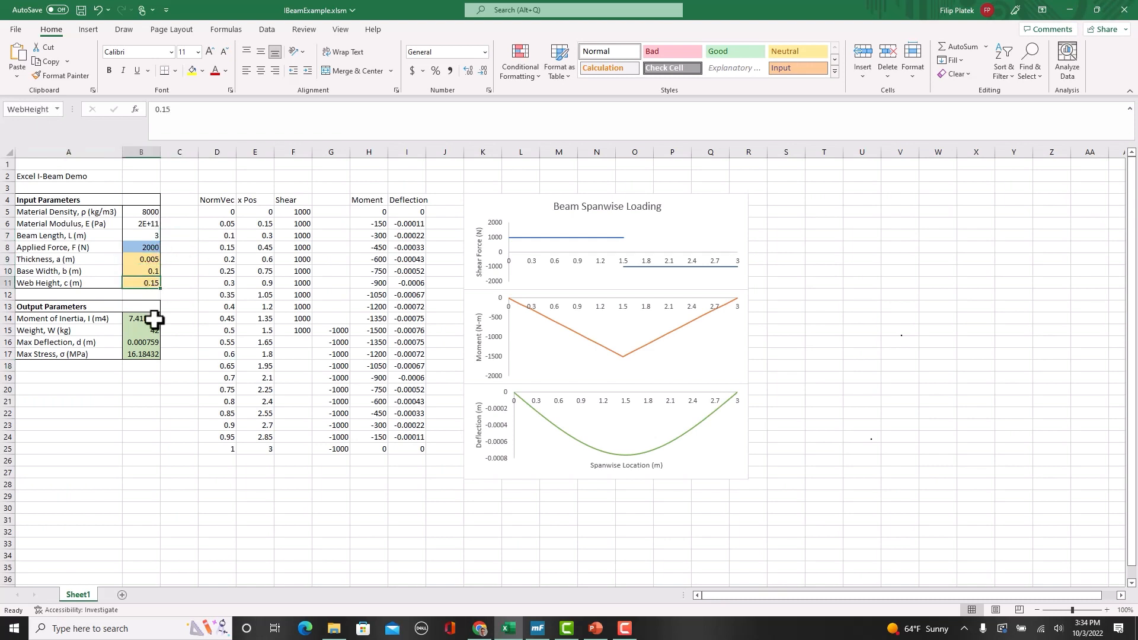
left_click(154, 320)
left_click(154, 332)
left_click(156, 345)
left_click(156, 355)
left_click(154, 341)
left_click(154, 331)
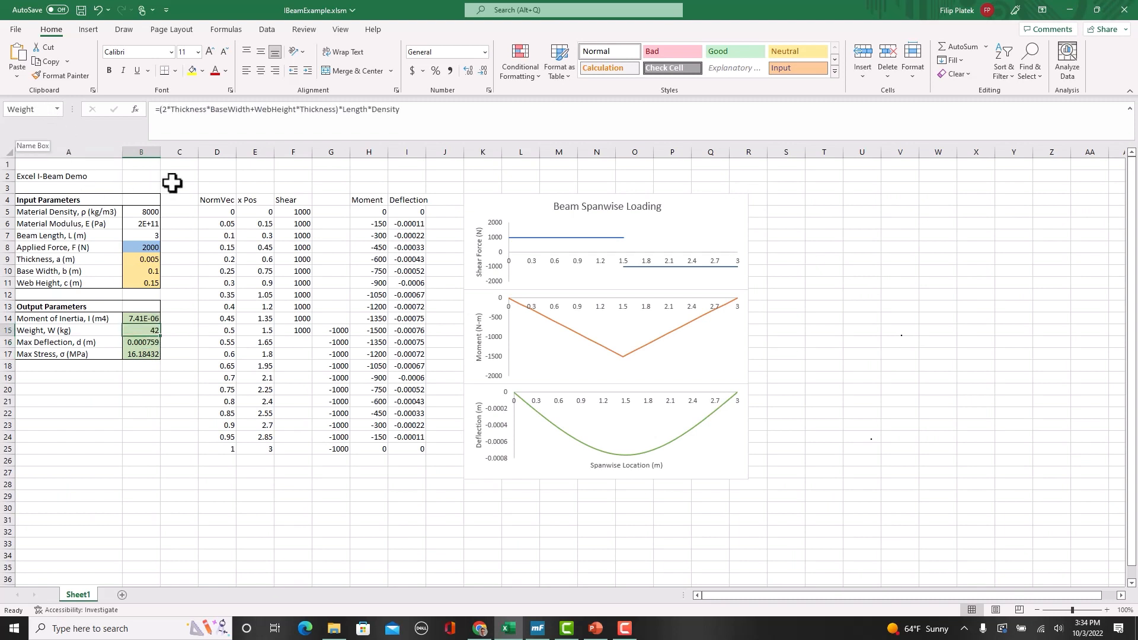
Step: Review all defined names and their cell references in the Name Manager, and close it
left_click(516, 11)
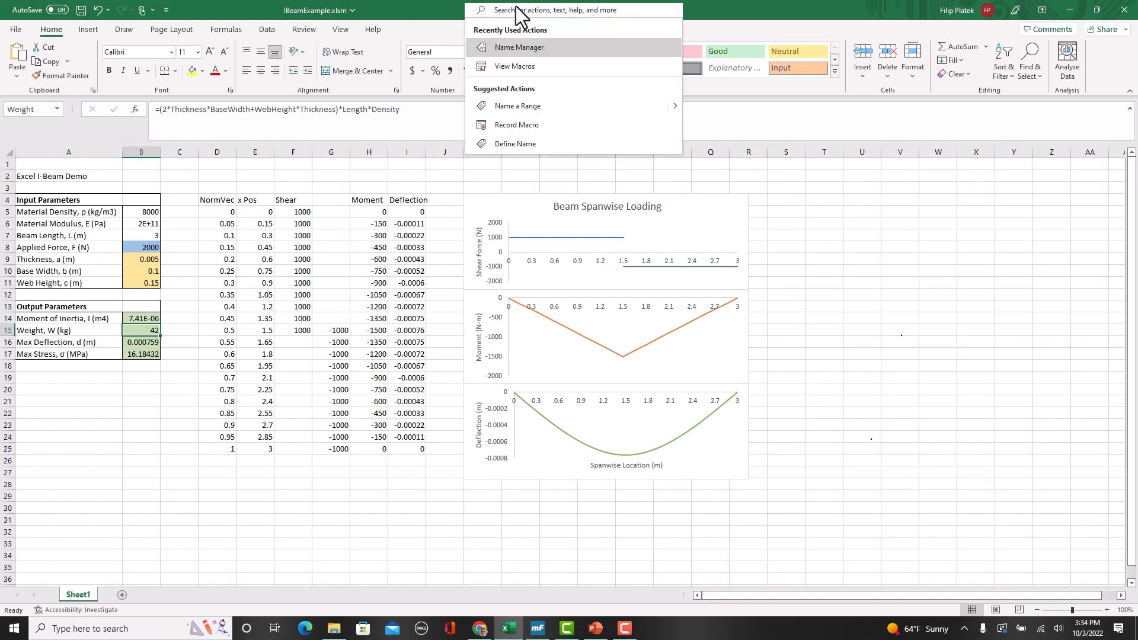
type("name mana")
key("Return")
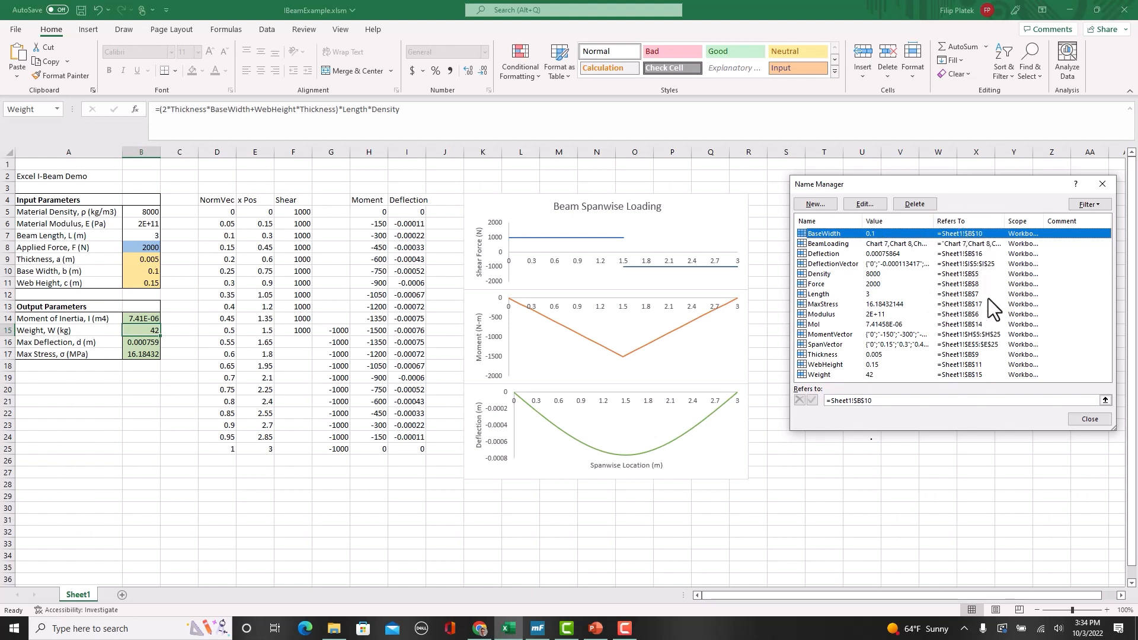
left_click(1089, 419)
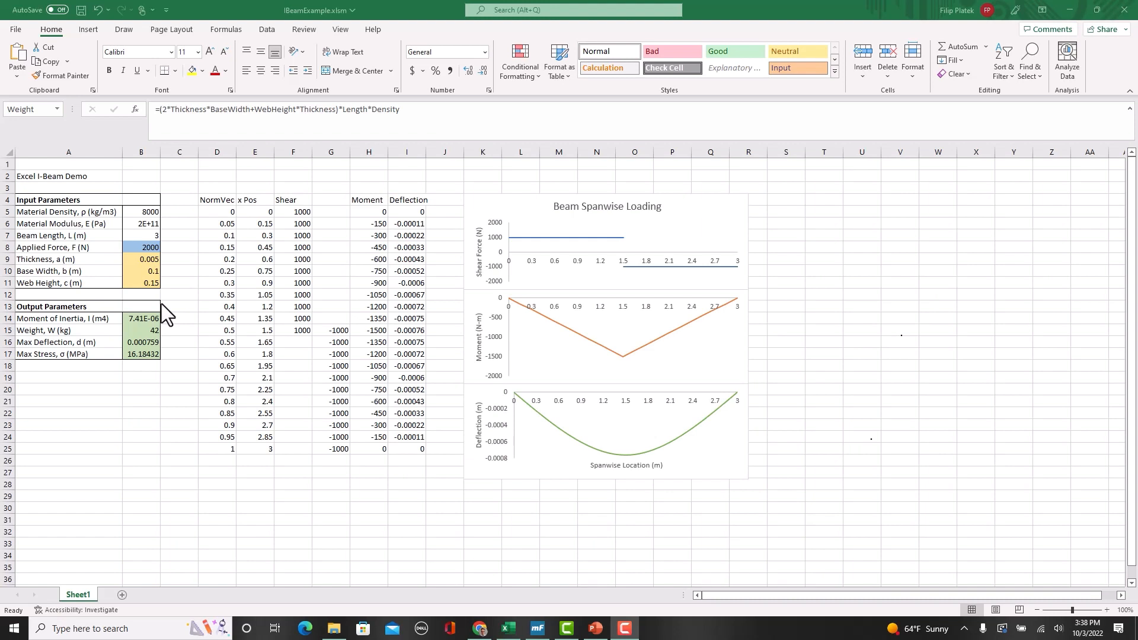
Step: Inspect the thickness, base width and web height inputs and the formulas behind the four output parameters
left_click(135, 262)
left_click(136, 263)
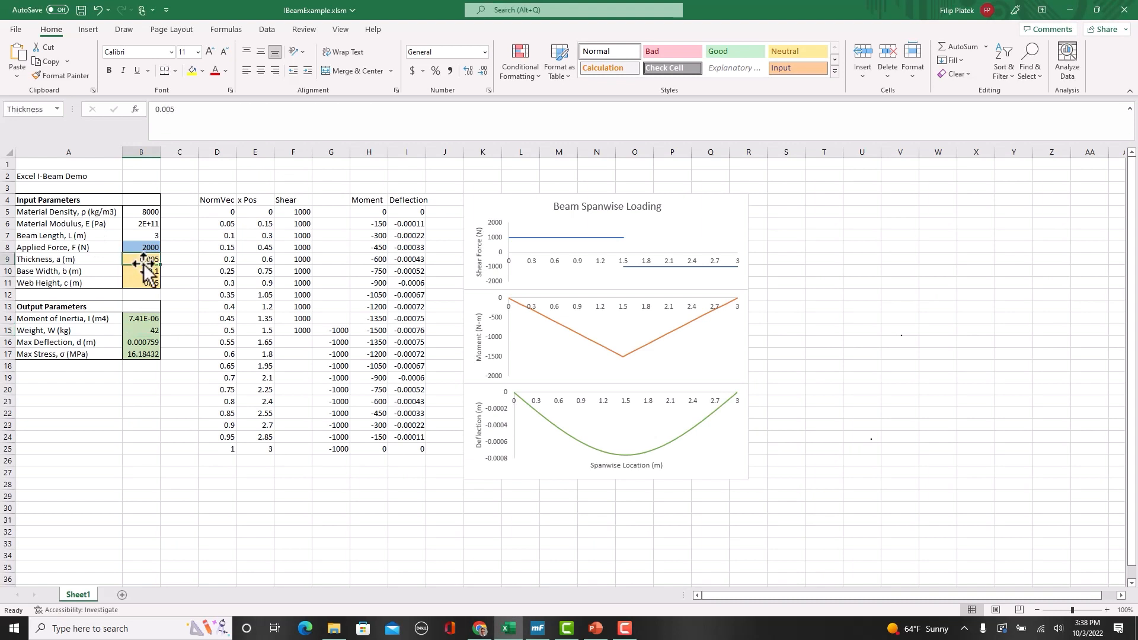
left_click(140, 272)
left_click(142, 283)
left_click(146, 260)
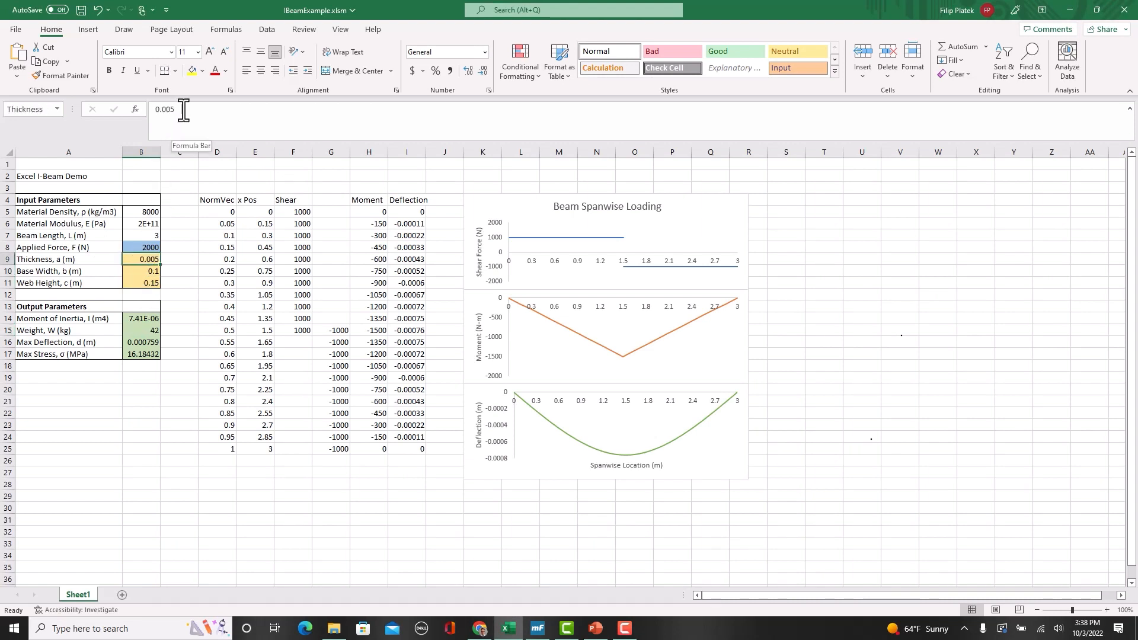
left_click(146, 270)
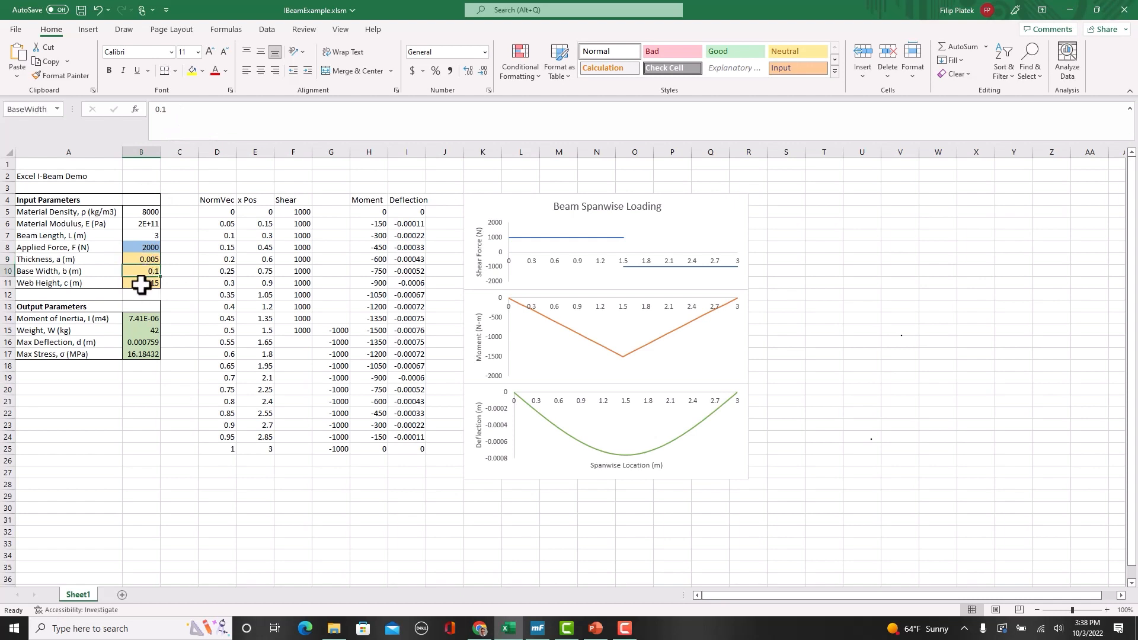
left_click(141, 283)
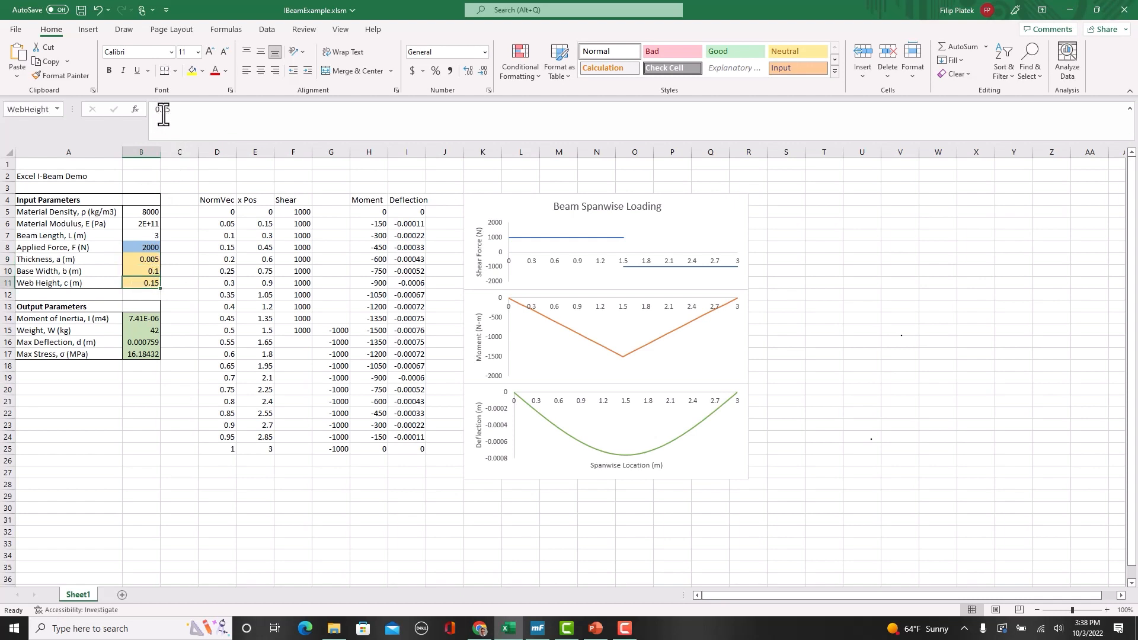
left_click(147, 319)
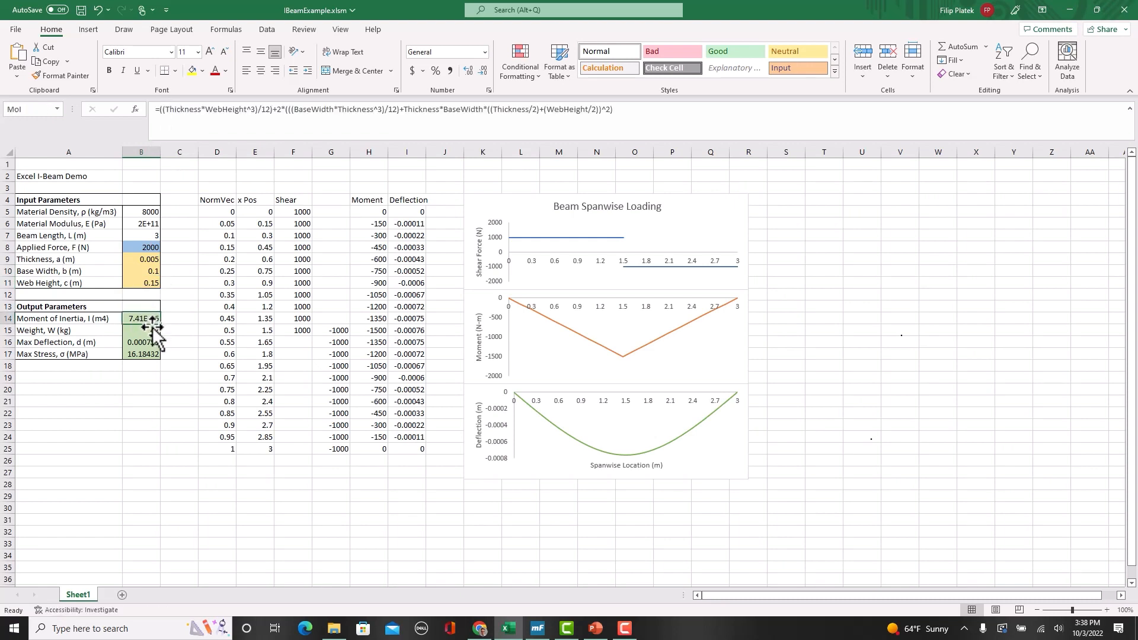
left_click(151, 330)
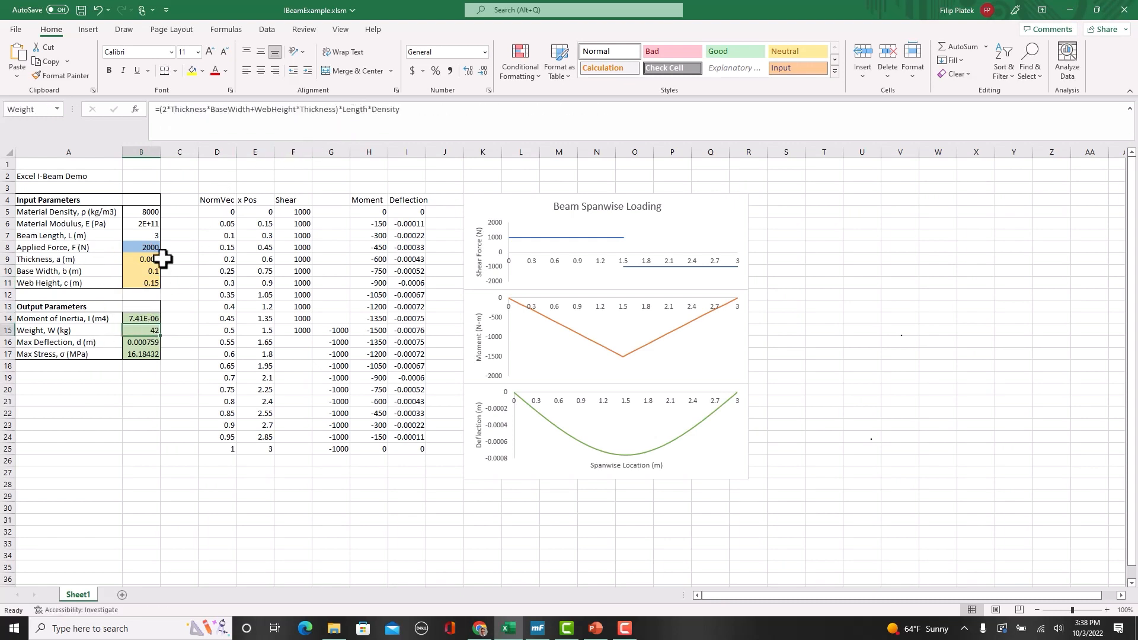
left_click(149, 343)
left_click(149, 354)
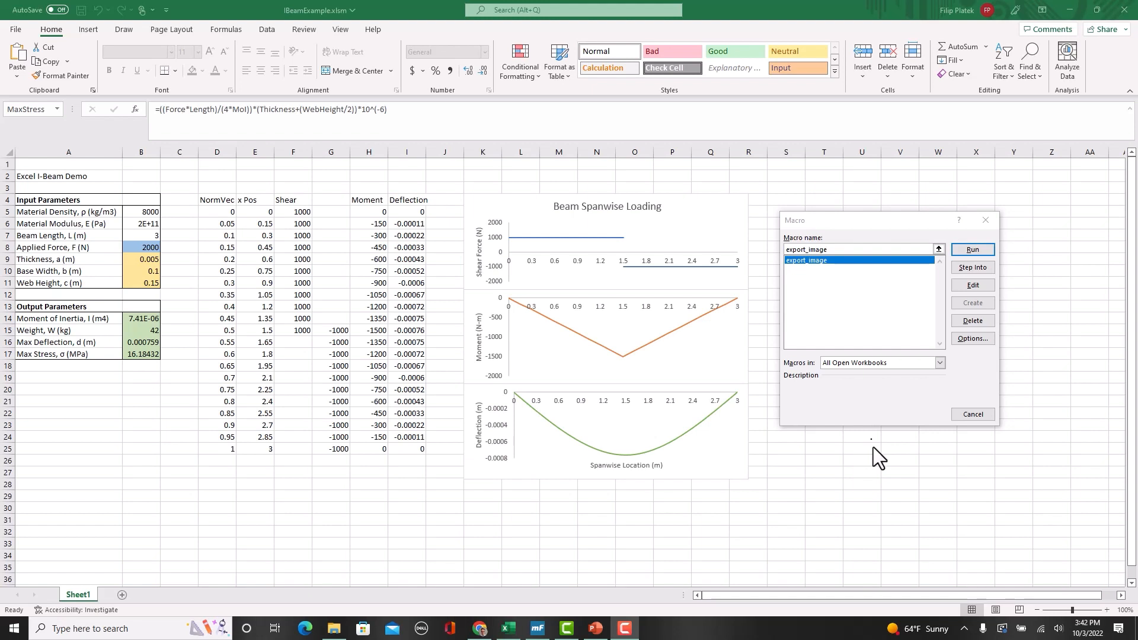
Step: Open the export_image macro for editing
left_click(973, 288)
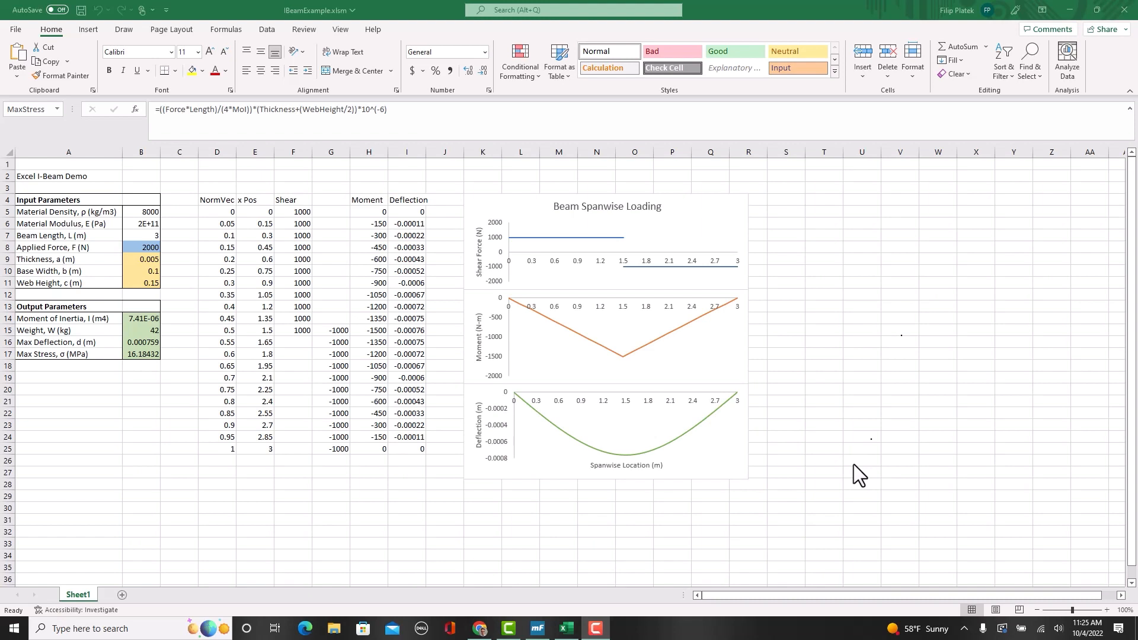
Step: Save the IBeamExample.xlsm workbook and close it
left_click(16, 29)
left_click(52, 171)
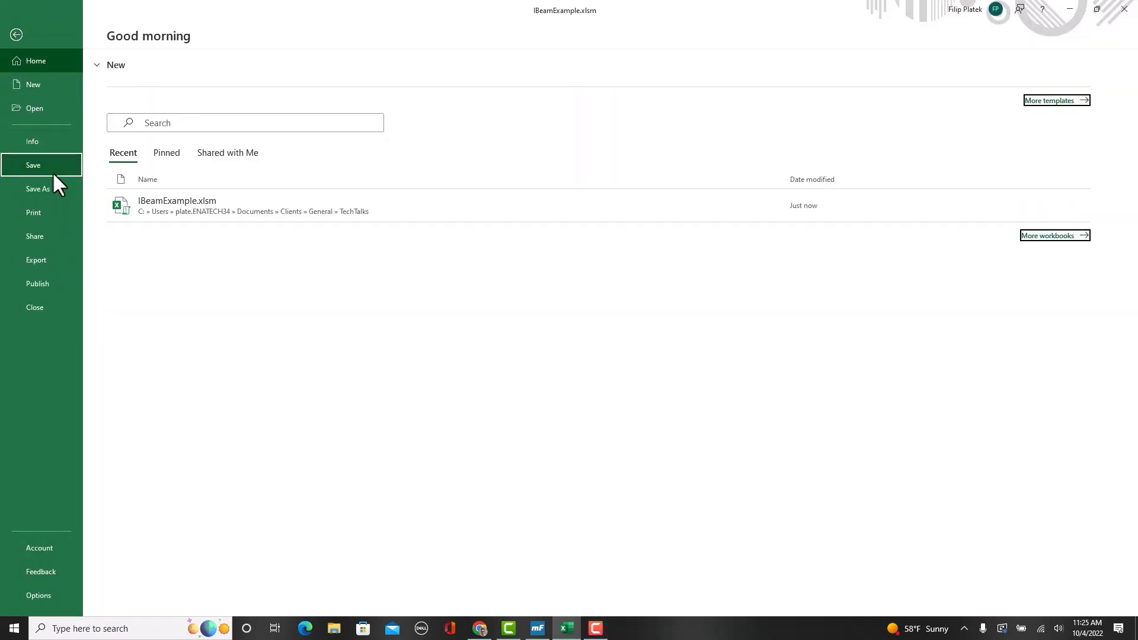
left_click(1125, 10)
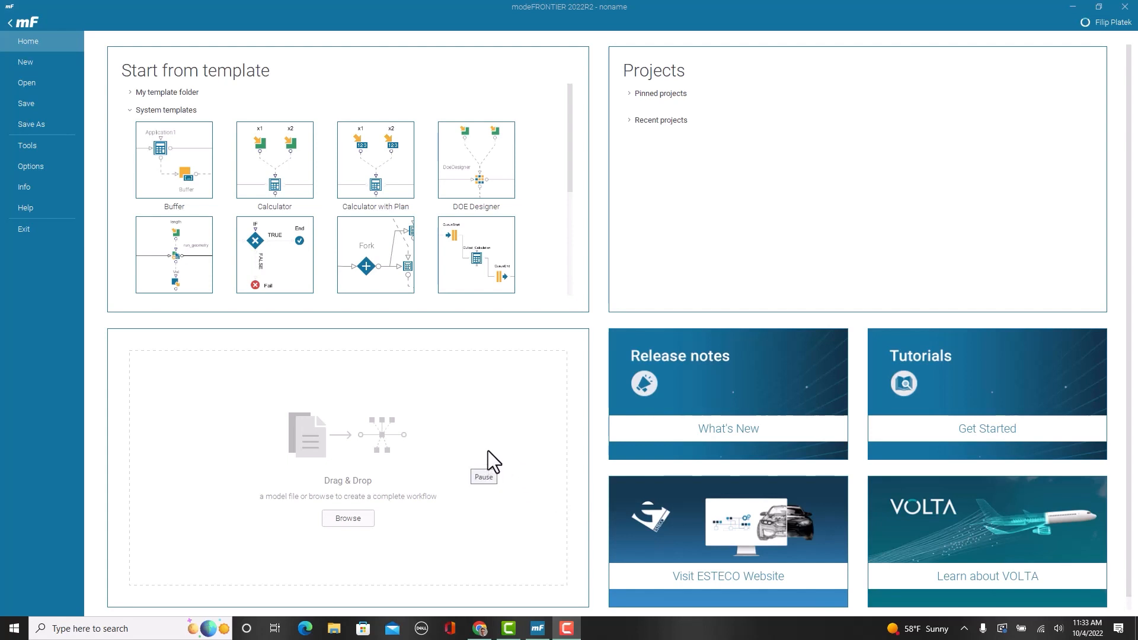
Step: Switch to modeFRONTIER and create a new project with an empty workflow
left_click(26, 61)
left_click(152, 137)
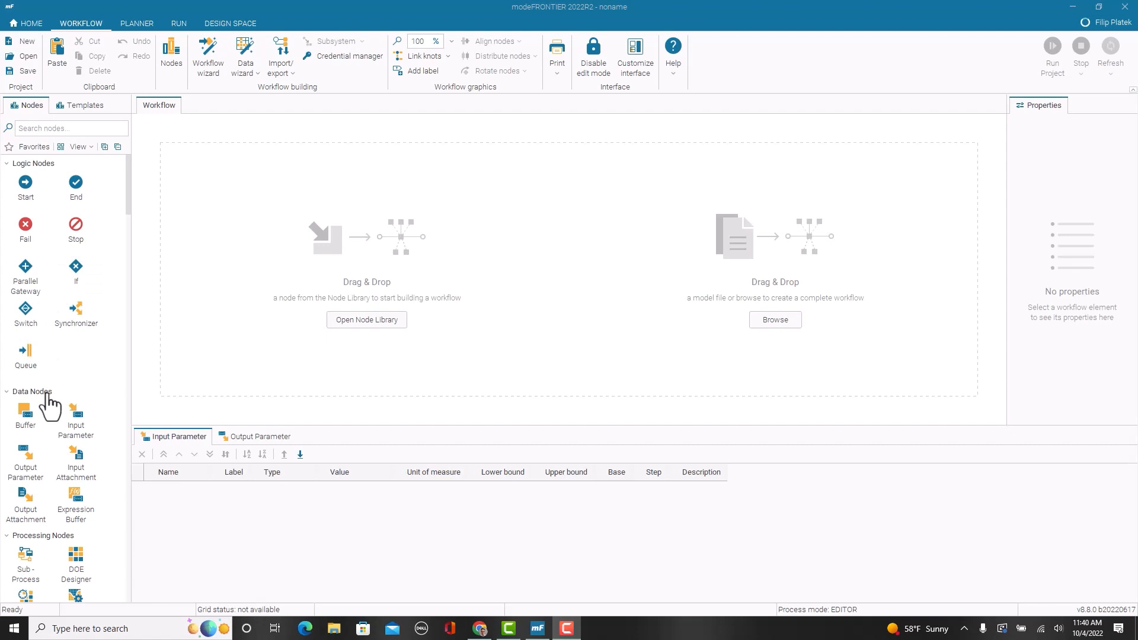
Step: Search the node library for excel, place a Microsoft Excel node on the workflow canvas and clear the search
scroll(60, 423, "down", 5)
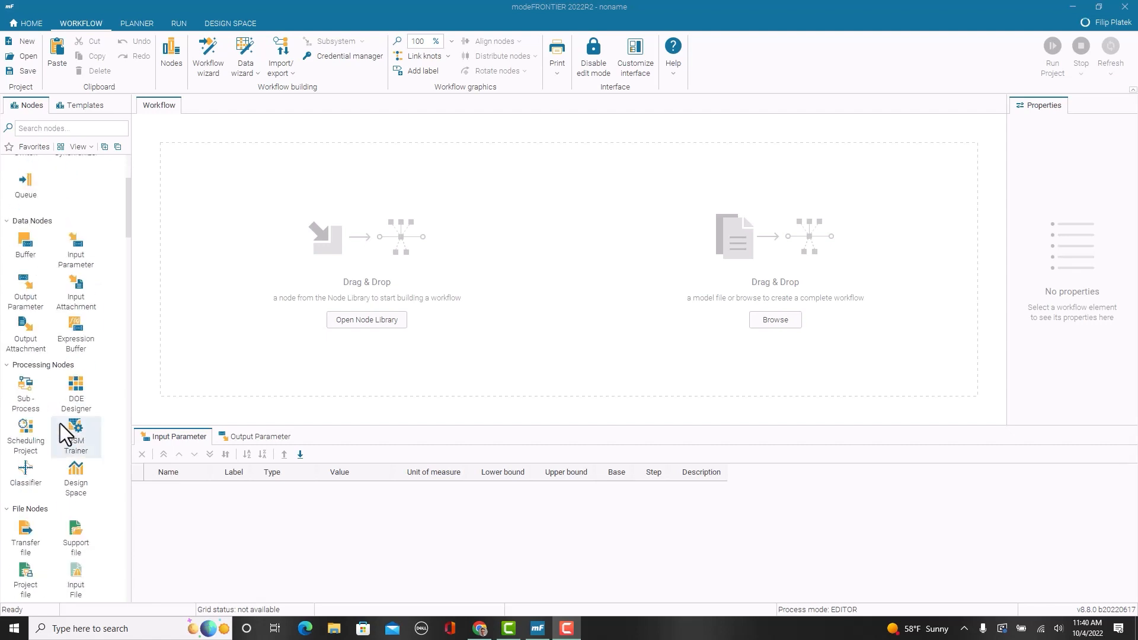
scroll(59, 417, "down", 3)
mouse_move(31, 495)
left_mouse_down()
mouse_move(566, 358)
mouse_move(353, 326)
mouse_move(27, 502)
left_mouse_up()
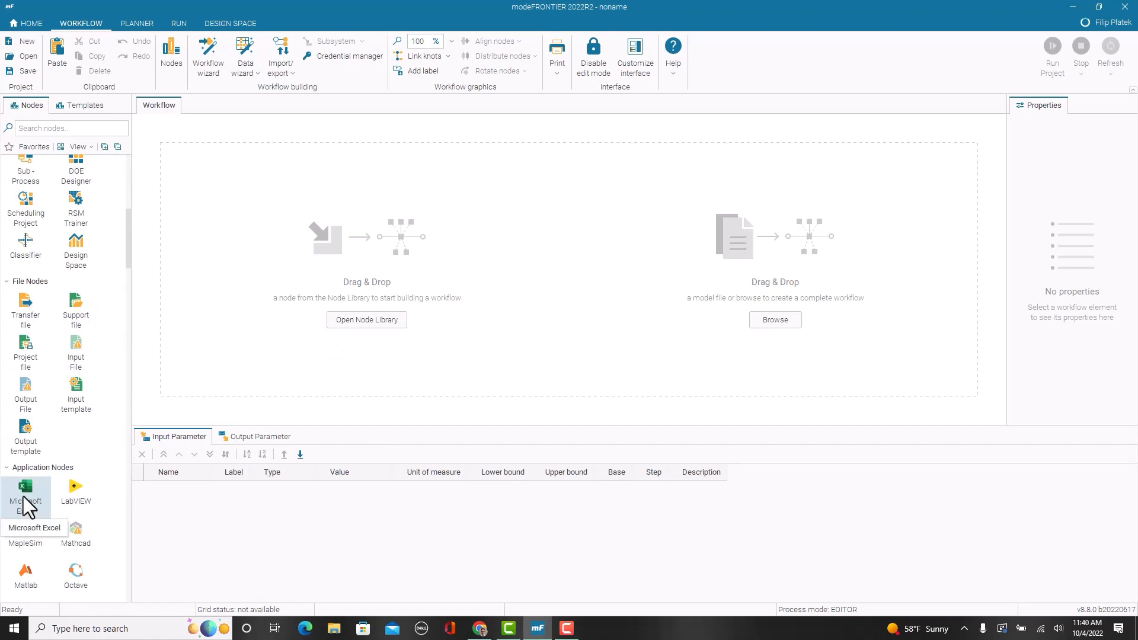
left_click(90, 128)
type("excel")
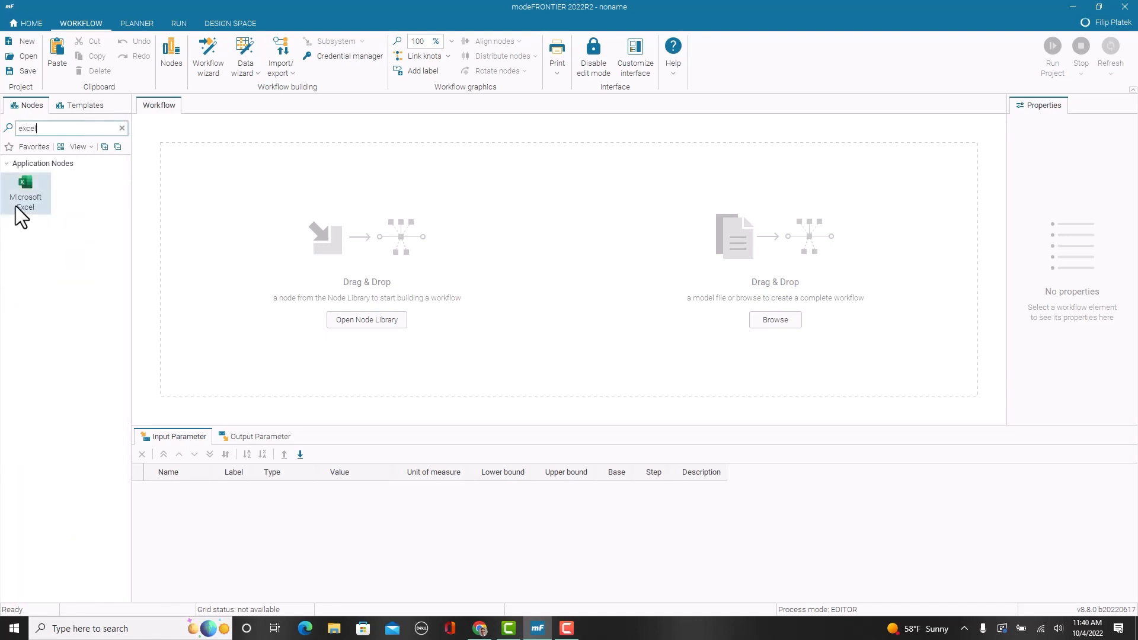
left_click_drag(16, 209, 535, 277)
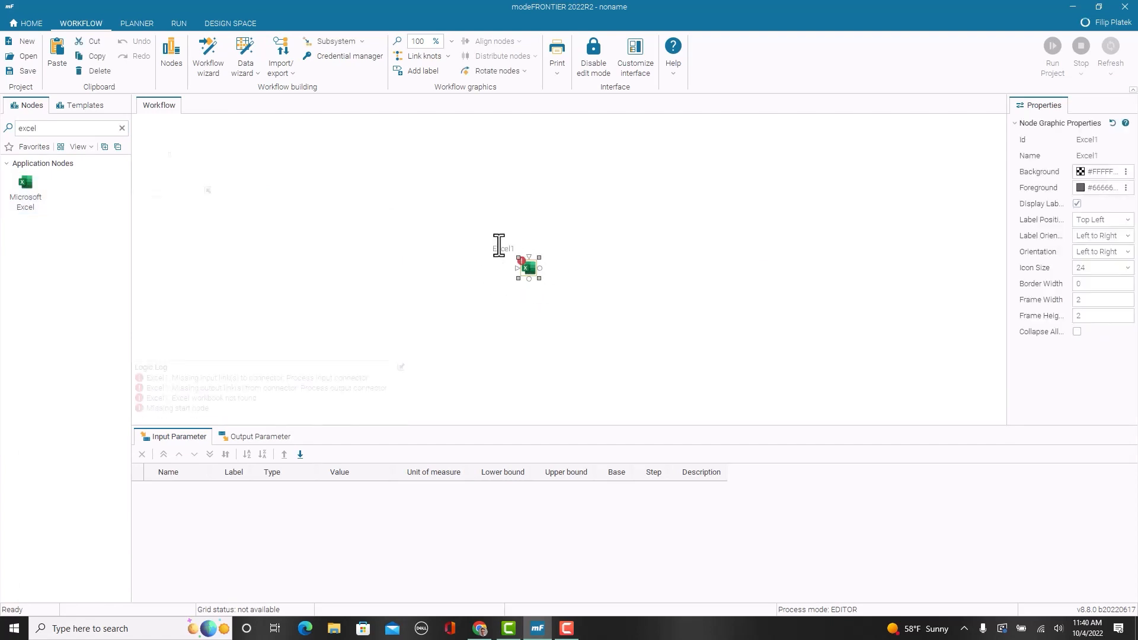
left_click(122, 128)
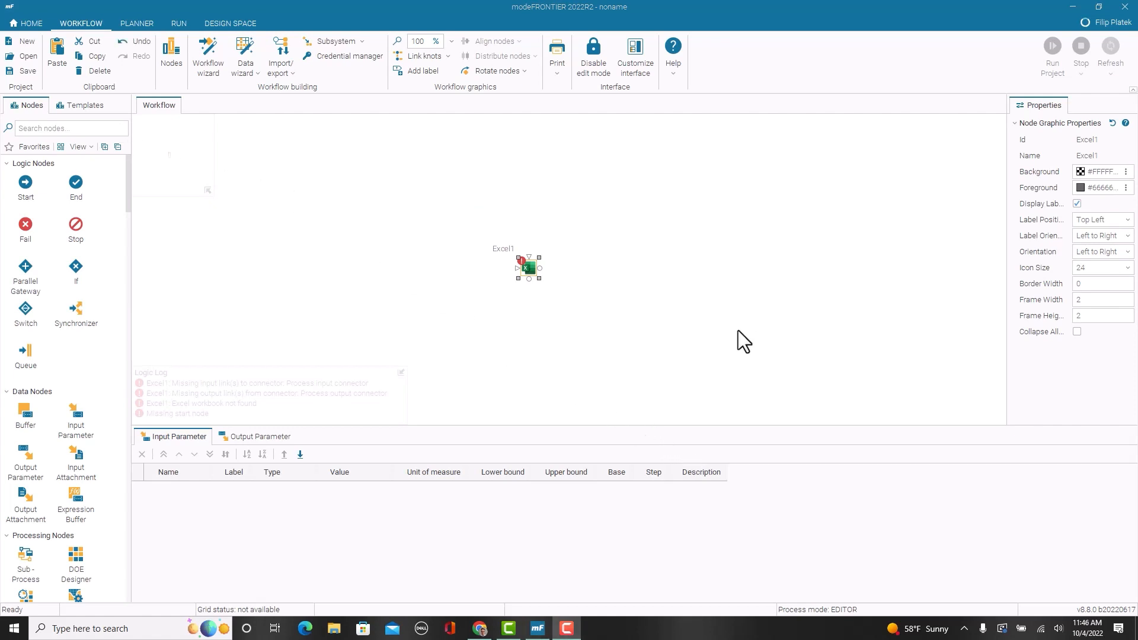
Step: Open the Excel node's configuration and load IBeamExample.xlsm from the file system as its workbook
double_click(530, 268)
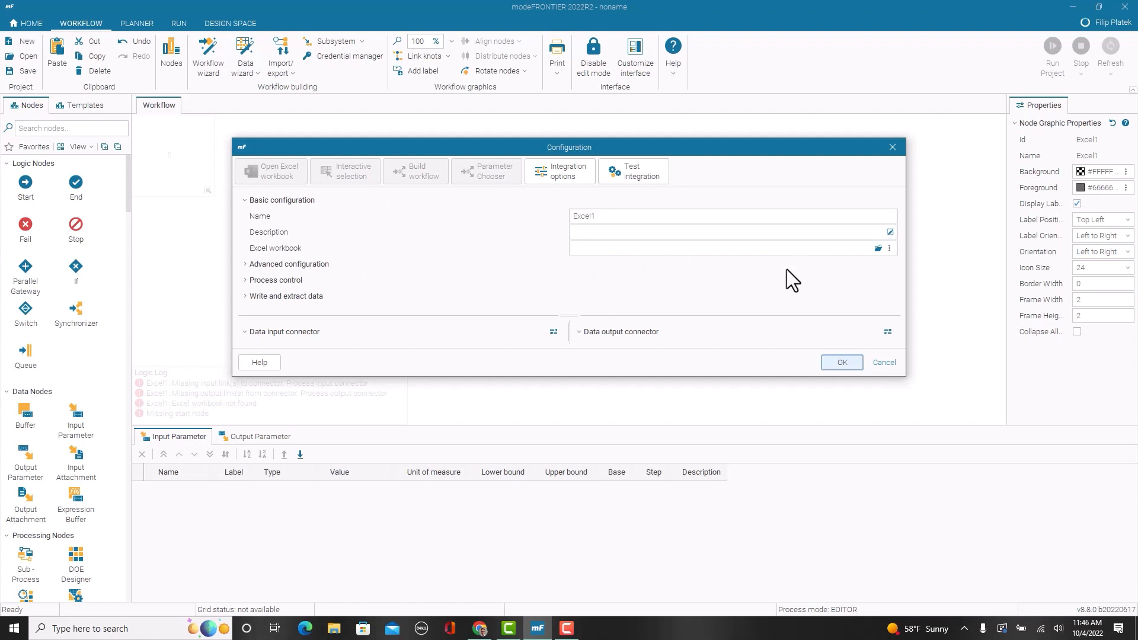
left_click(877, 248)
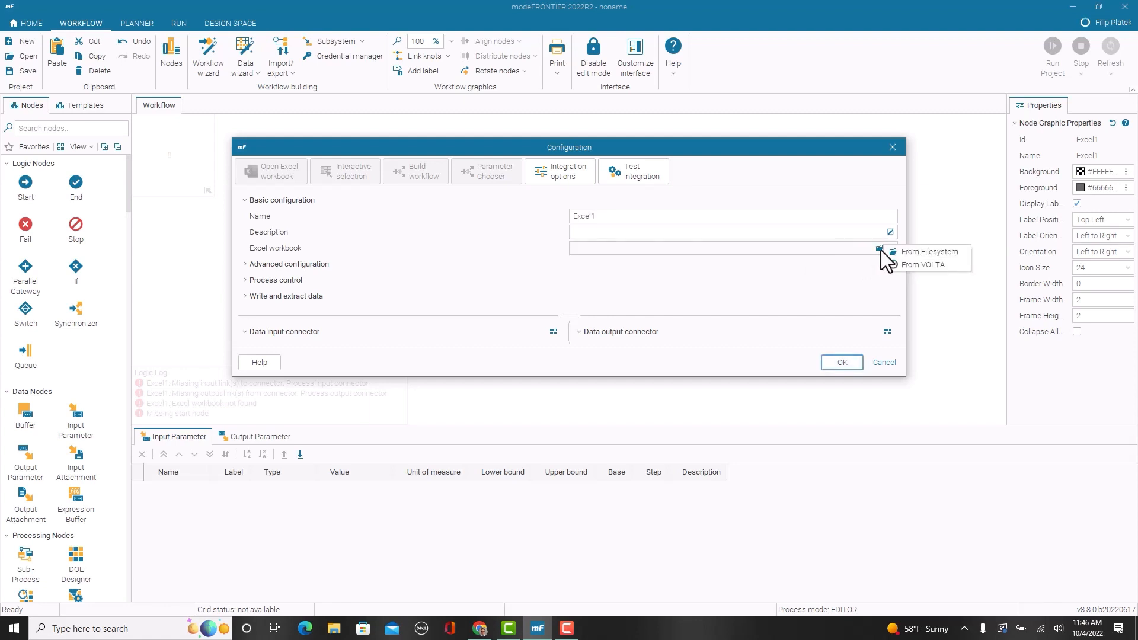
left_click(920, 250)
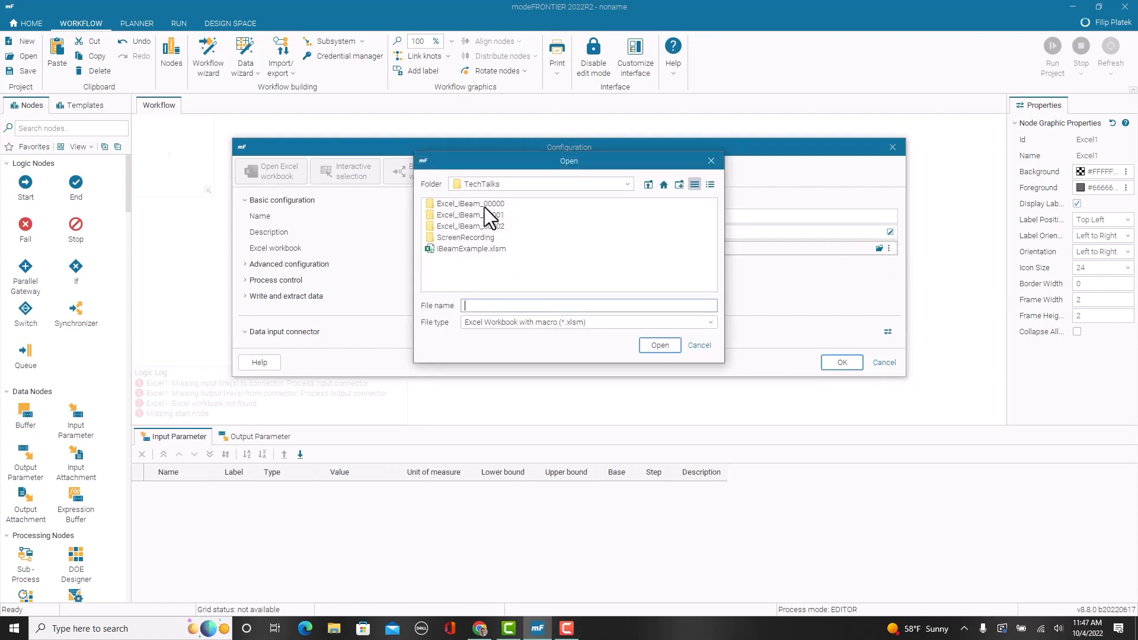
left_click(496, 250)
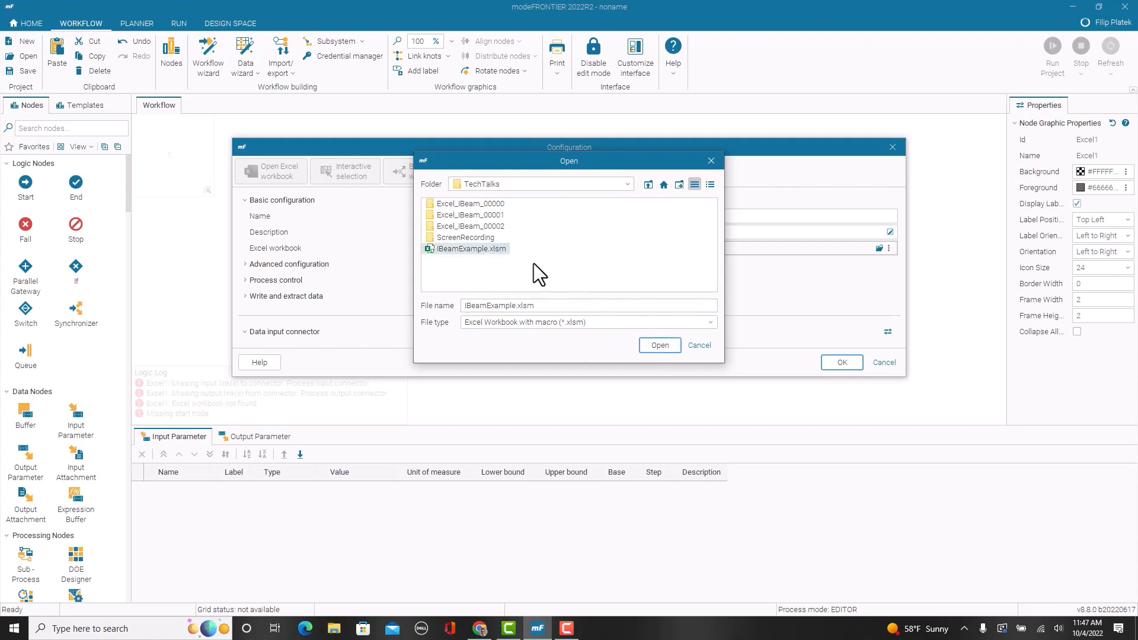
left_click(503, 321)
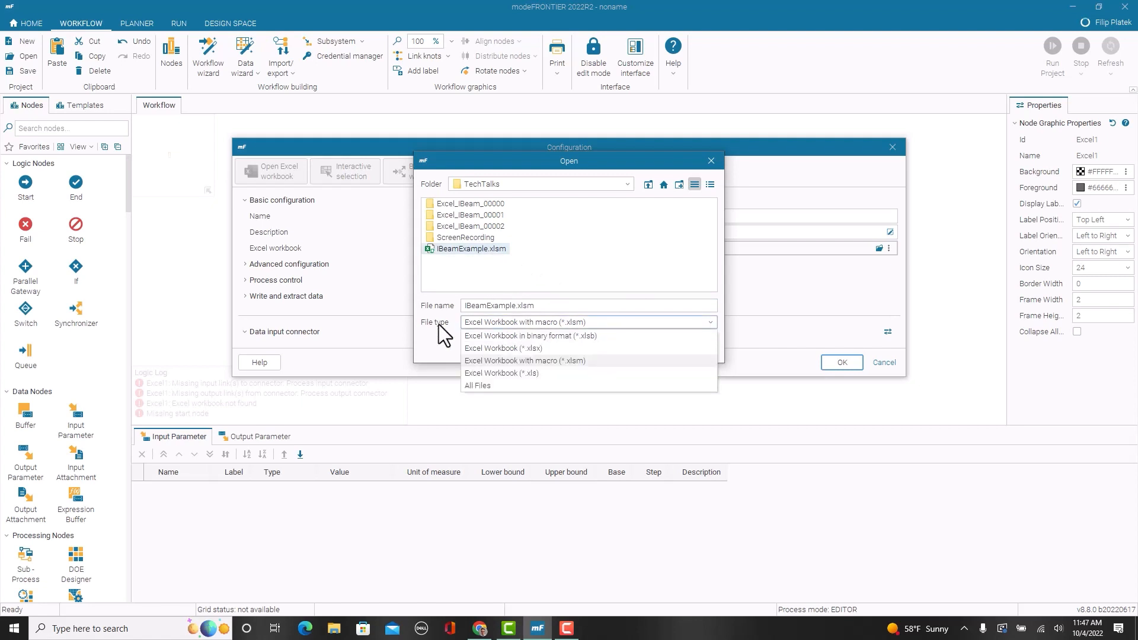
left_click(577, 326)
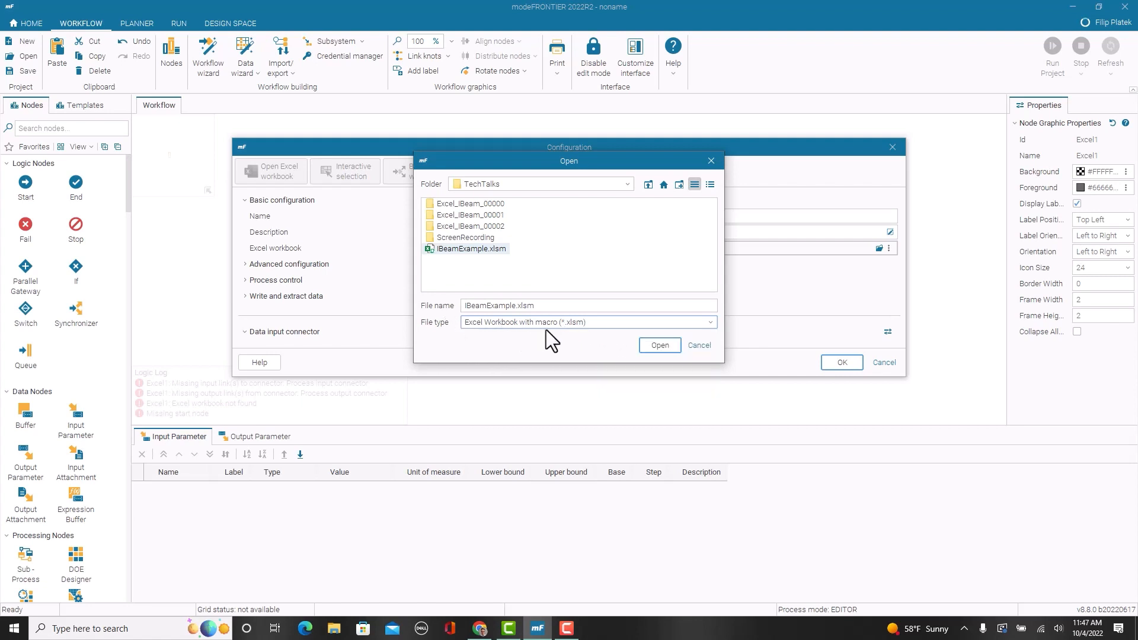
left_click(643, 344)
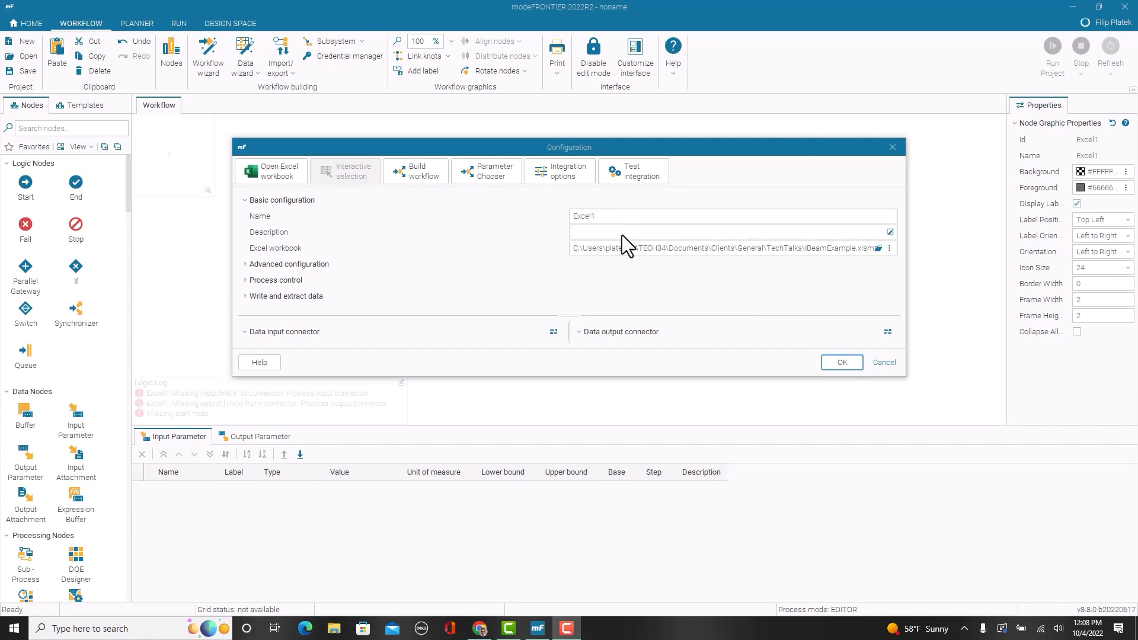
Step: Name the Excel node IbeamCalc, describe it as "Calculates Beam Properties" and confirm the configuration
left_click(626, 214)
key("BackSpace")
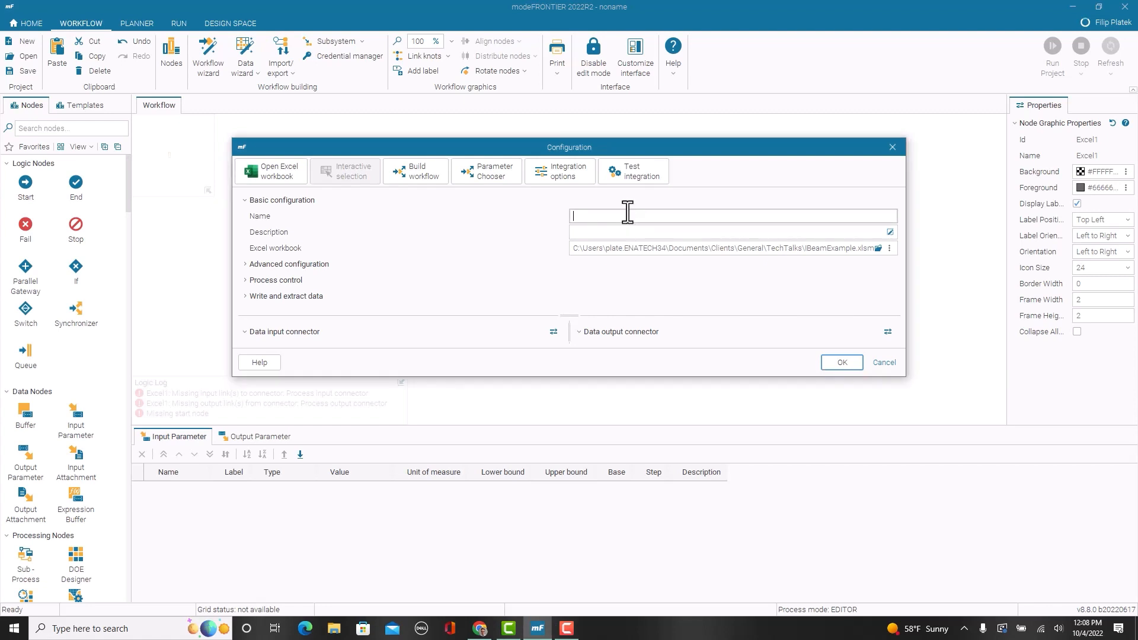
type("IbeamCalc")
left_click(611, 231)
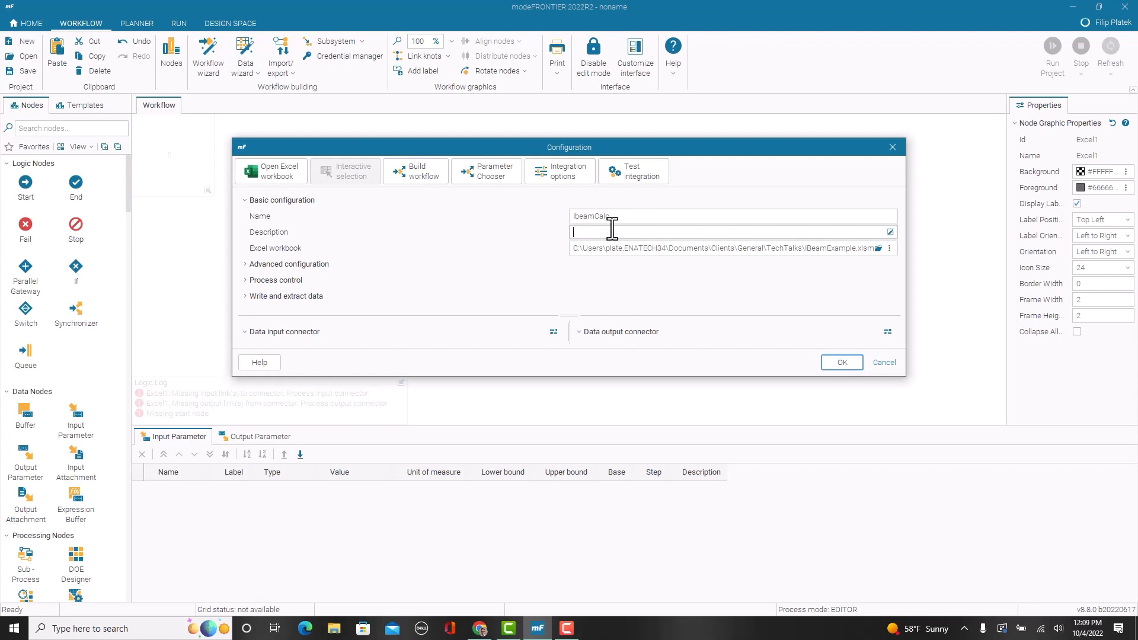
type("Calculate")
type("s Ibeam ")
type("Properties")
left_click(836, 363)
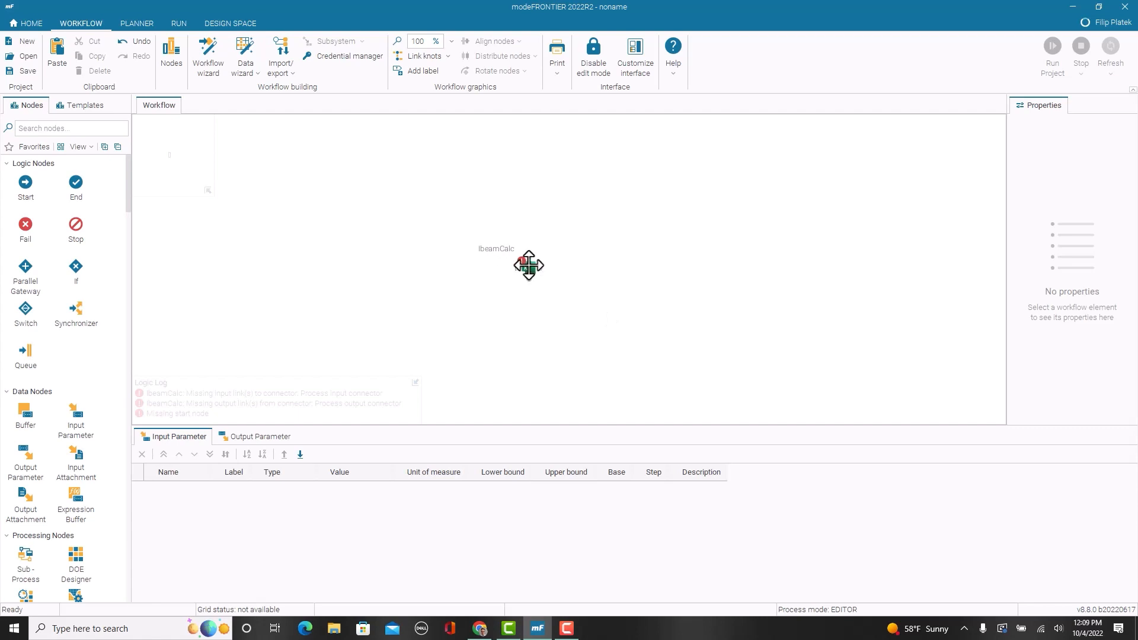
Step: Reopen the IbeamCalc node's configuration and set export_image as the macro name in its advanced settings
mouse_move(529, 269)
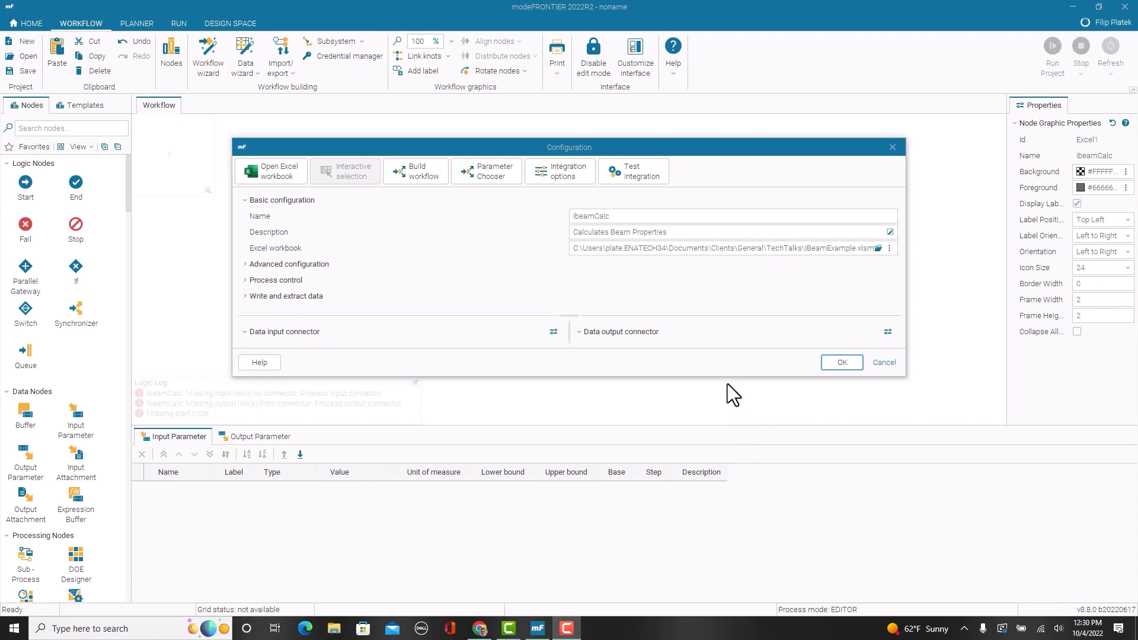
left_click(316, 264)
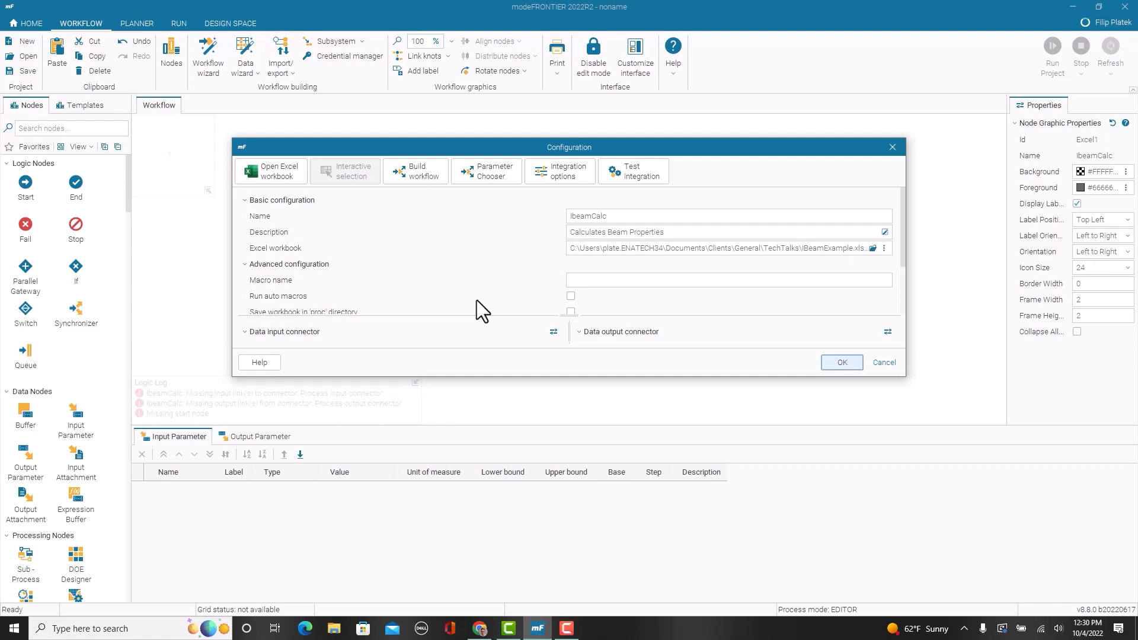
left_click(598, 280)
type("expor")
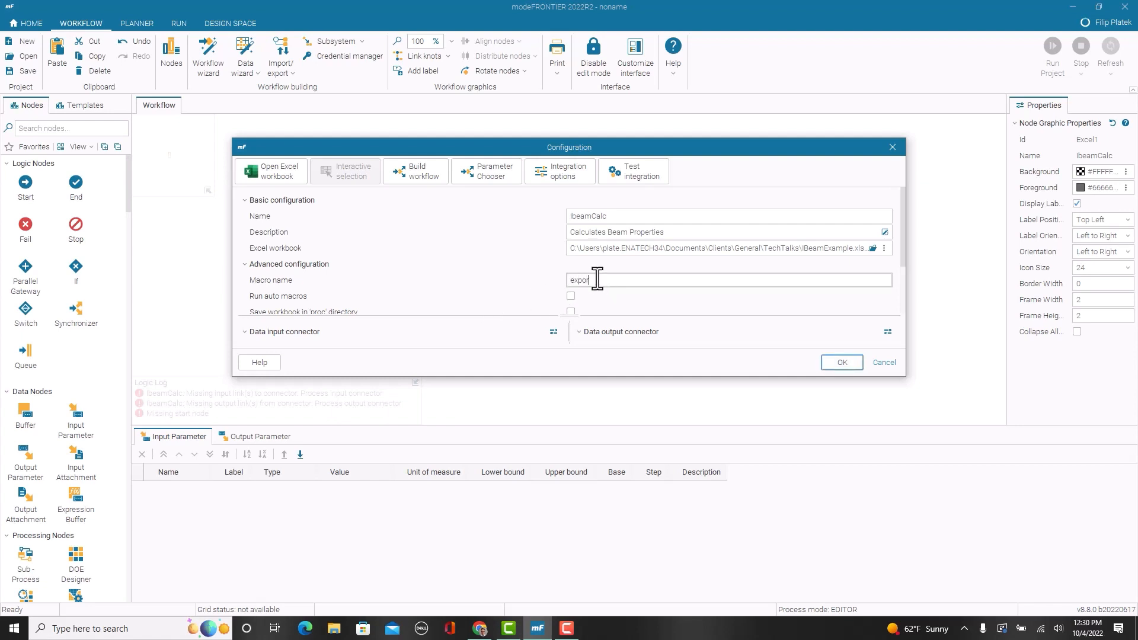
type("t_image")
scroll(648, 305, "down", 1)
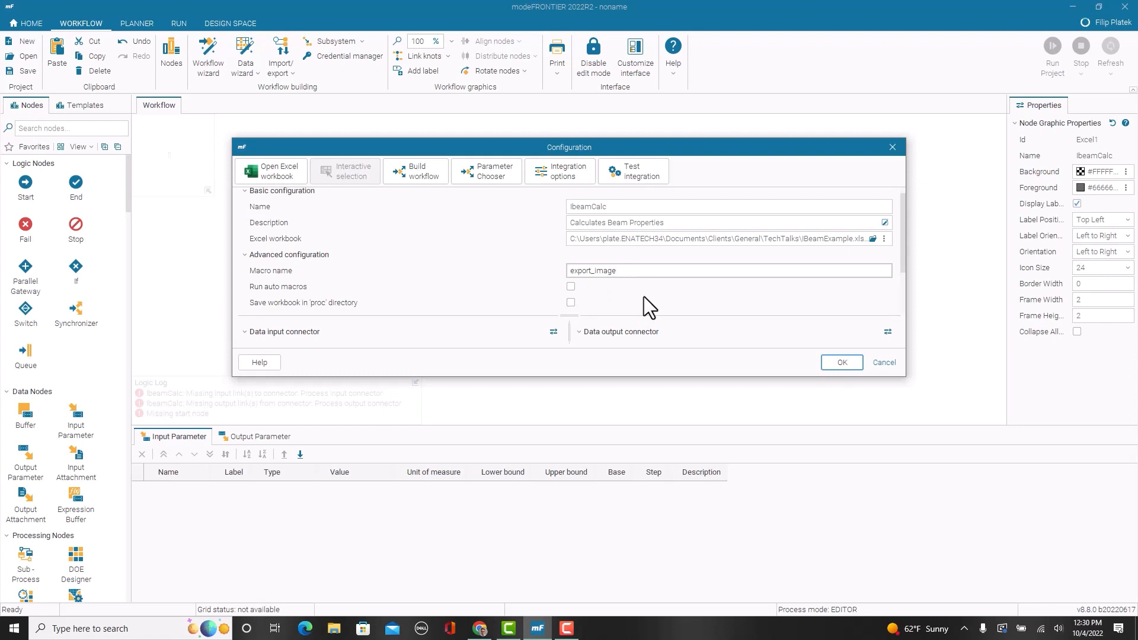
scroll(628, 289, "down", 1)
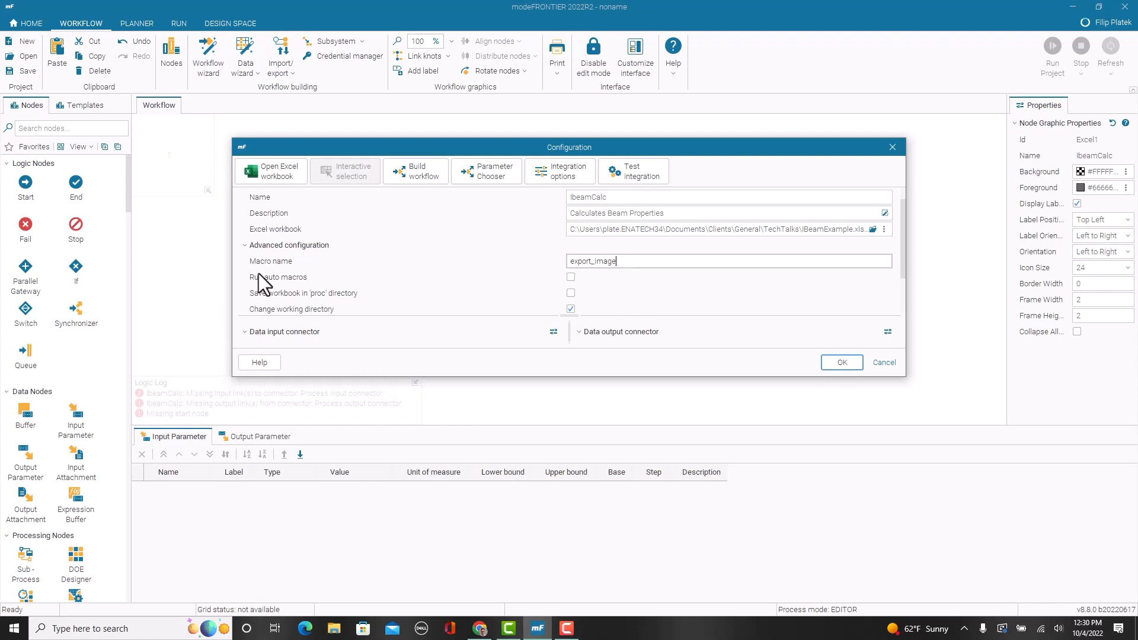
left_click(610, 261)
Step: Set the node's formula calculation mode to Manual
scroll(605, 289, "down", 4)
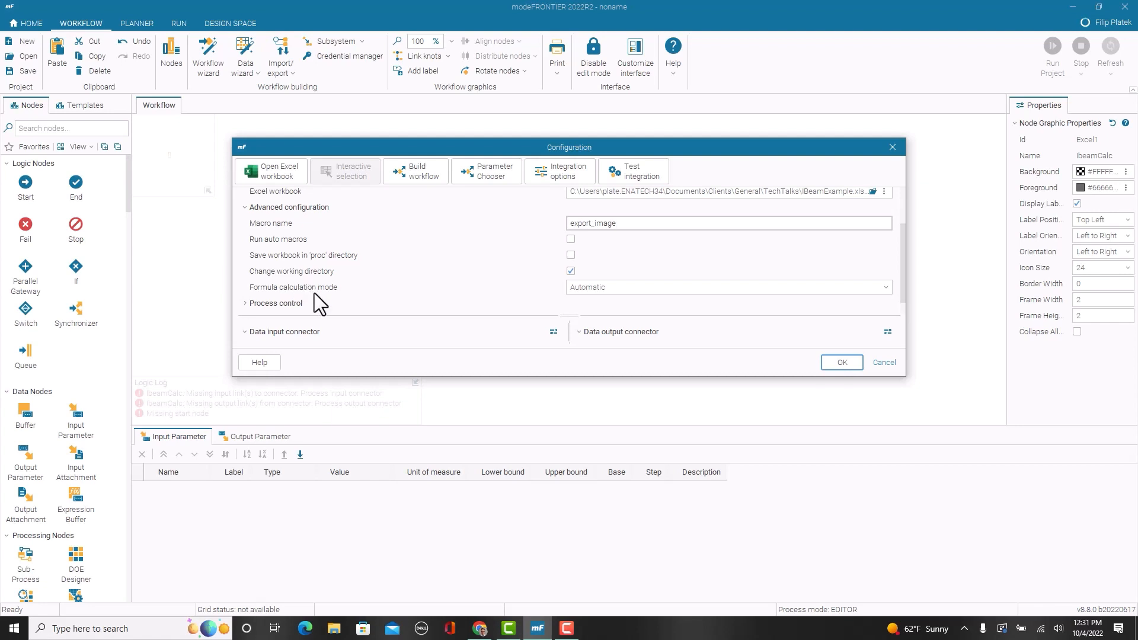
scroll(315, 293, "down", 1)
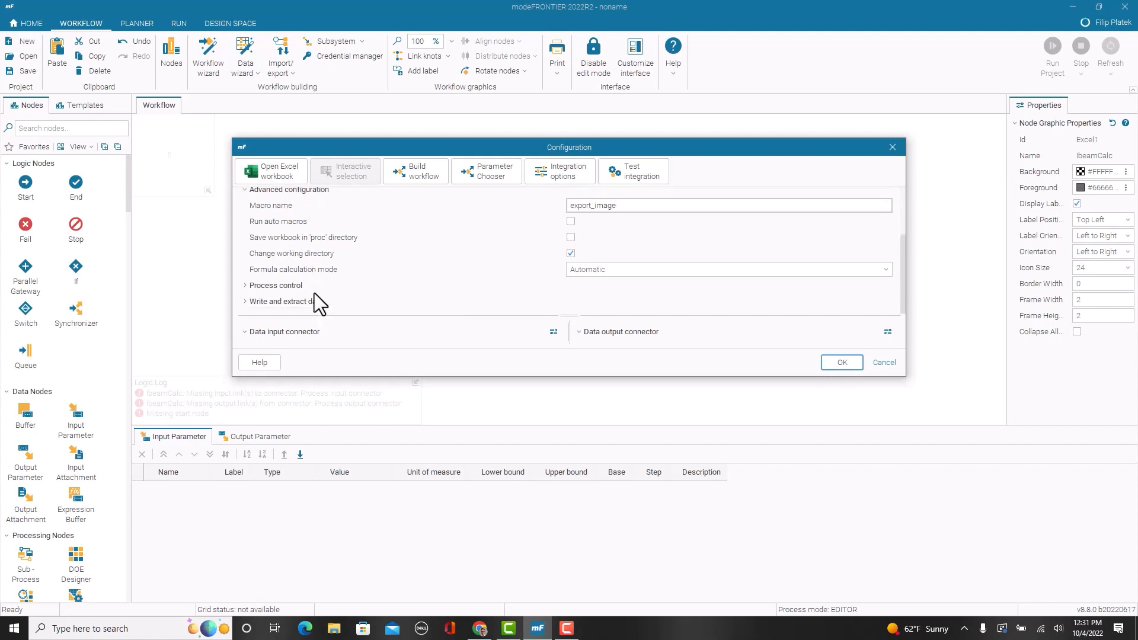
left_click(589, 272)
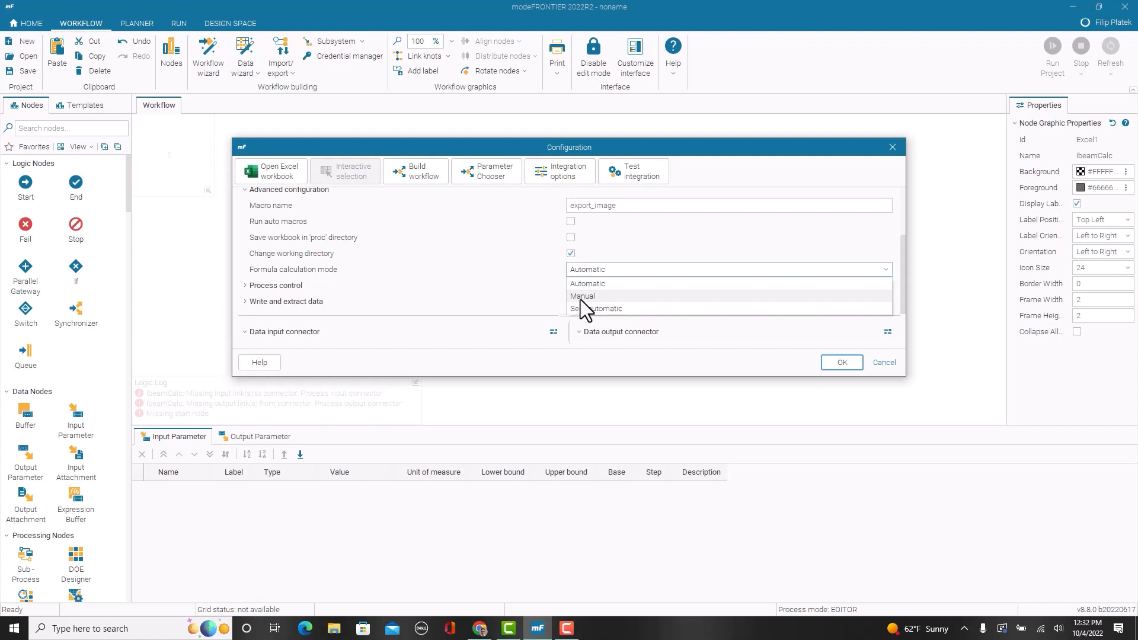
left_click(581, 299)
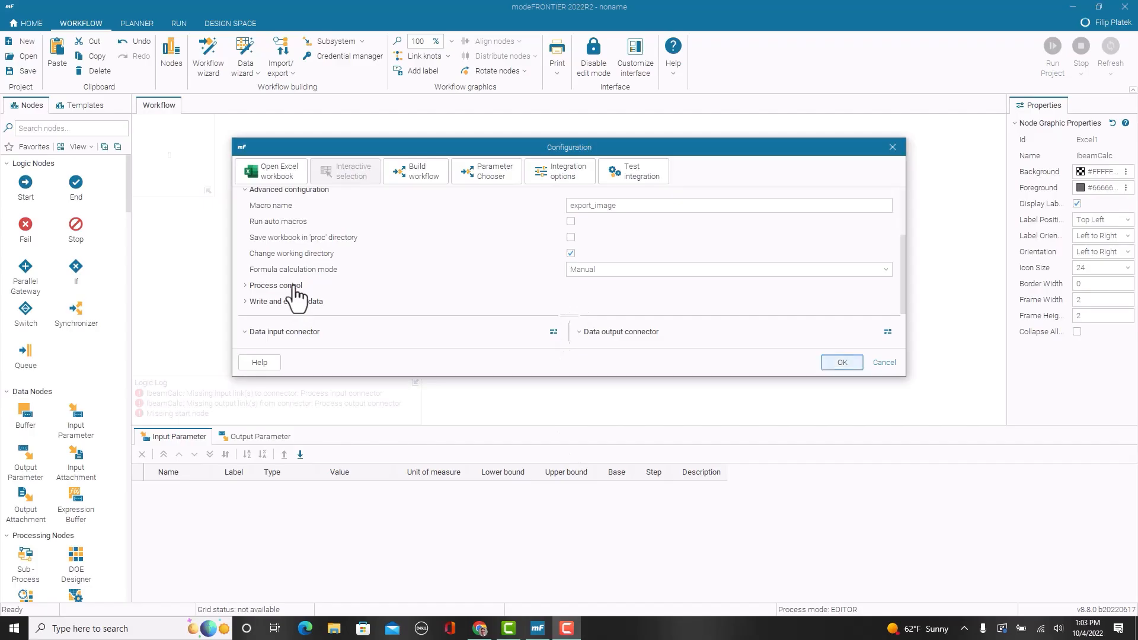
Step: Expand the Process control and Write and extract data settings to examine their options
left_click(290, 286)
scroll(362, 257, "down", 3)
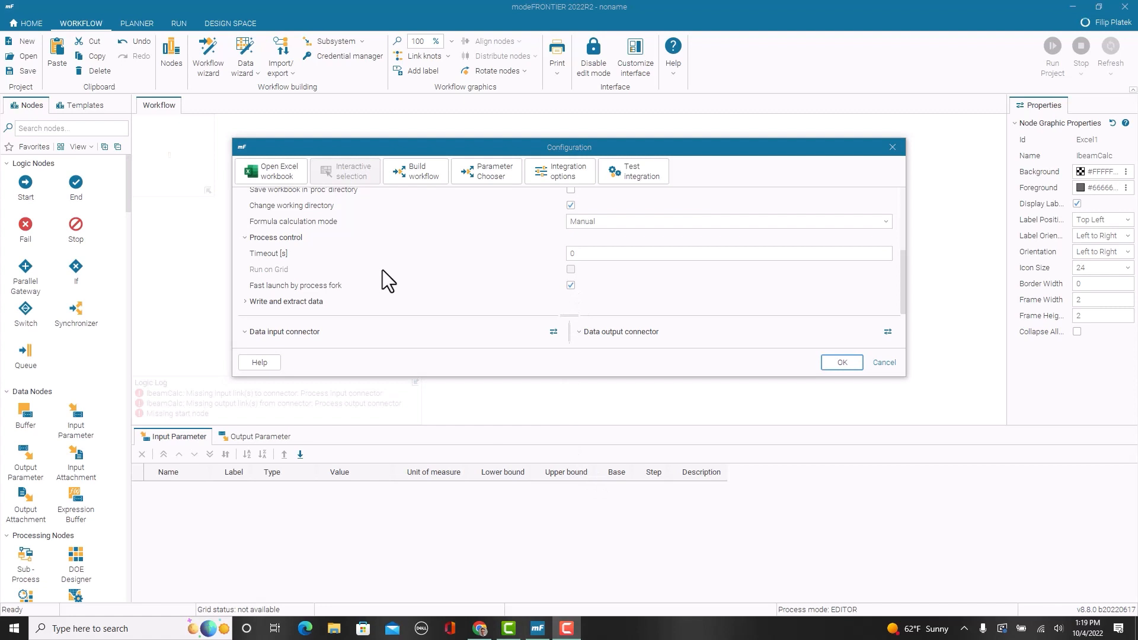
left_click(290, 303)
scroll(380, 261, "down", 5)
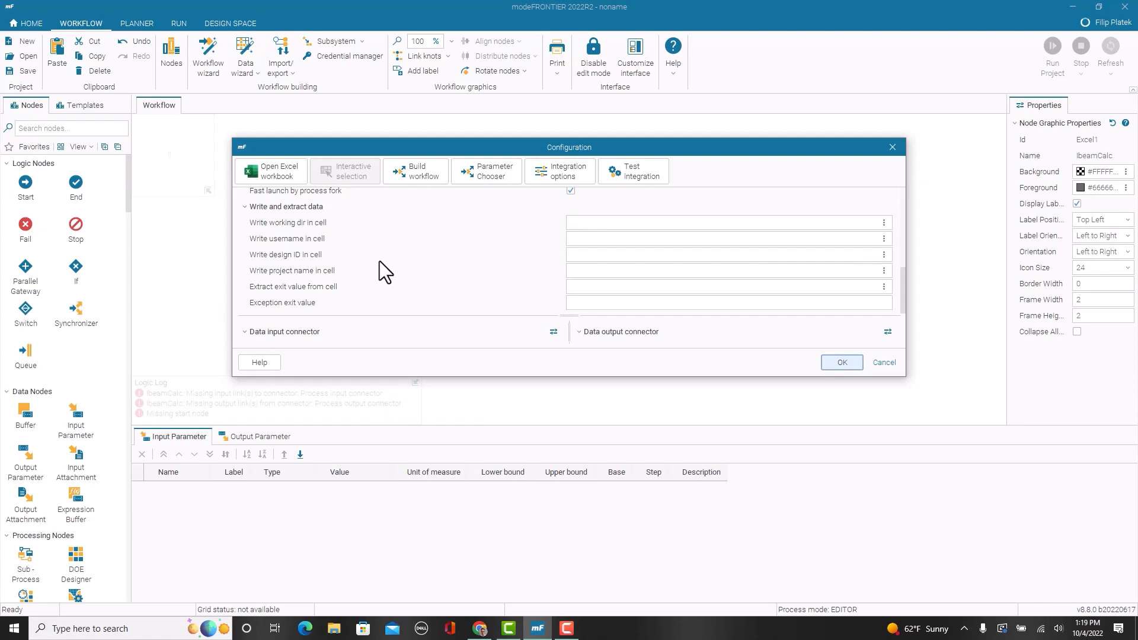
Step: Try Sheet1!B5 as the cell that receives the working directory, and clear the entry
left_click(592, 221)
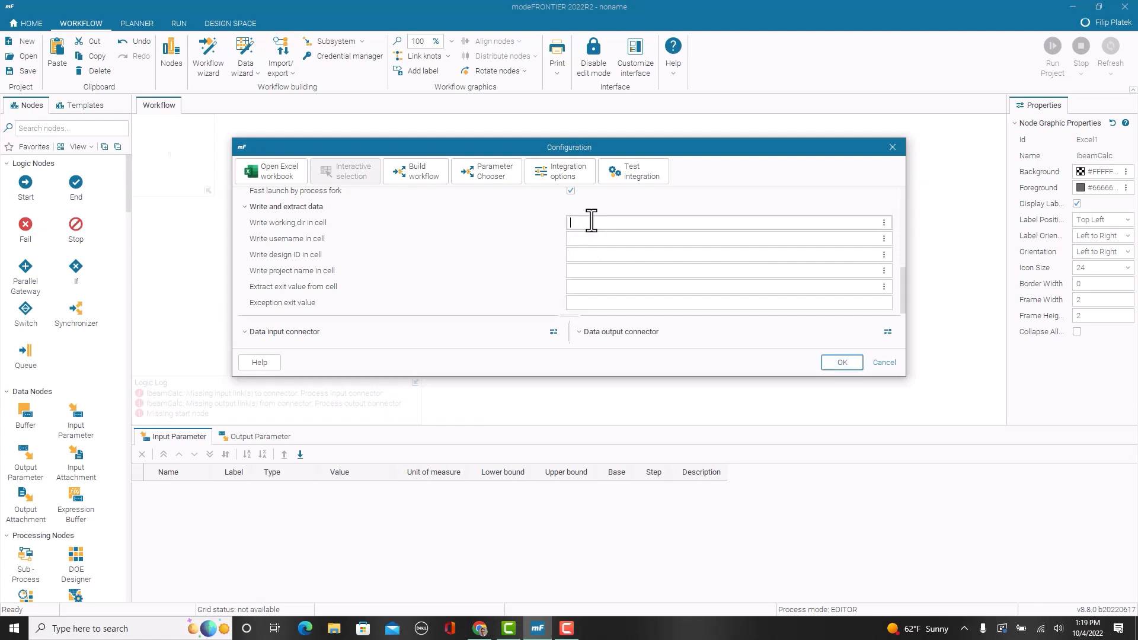
type("Sheet1!B5")
key("BackSpace")
key("BackSpace")
key("BackSpace")
key("BackSpace")
key("BackSpace")
key("BackSpace")
key("BackSpace")
key("BackSpace")
key("BackSpace")
key("BackSpace")
key("BackSpace")
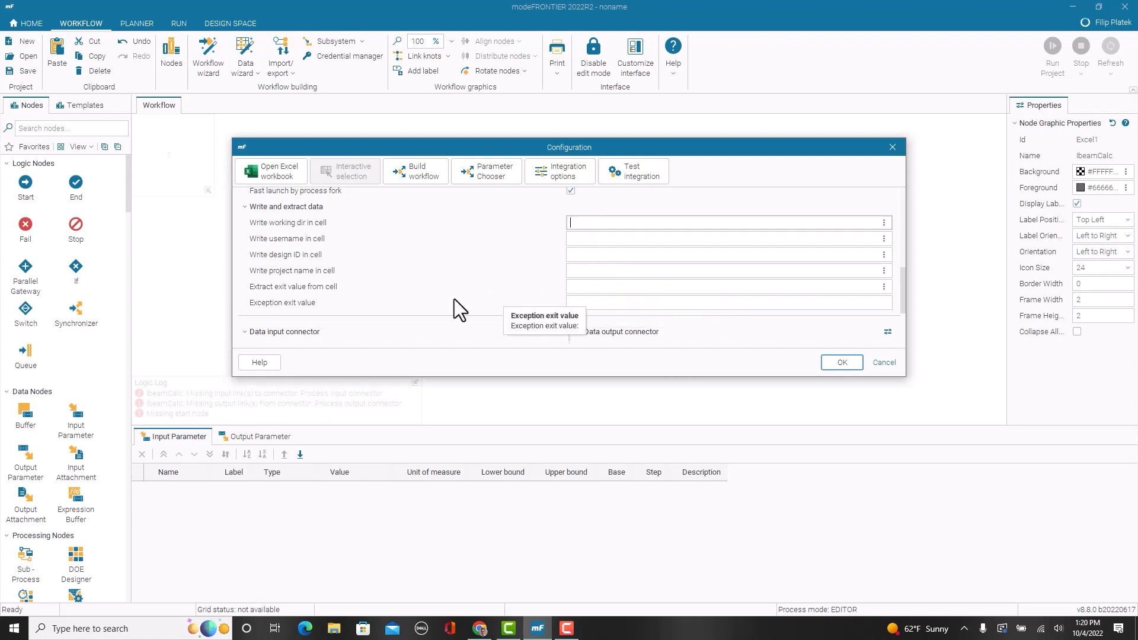
Step: Collapse the expanded configuration sections, and view the node's linked workbook in Excel before closing it
left_click(261, 207)
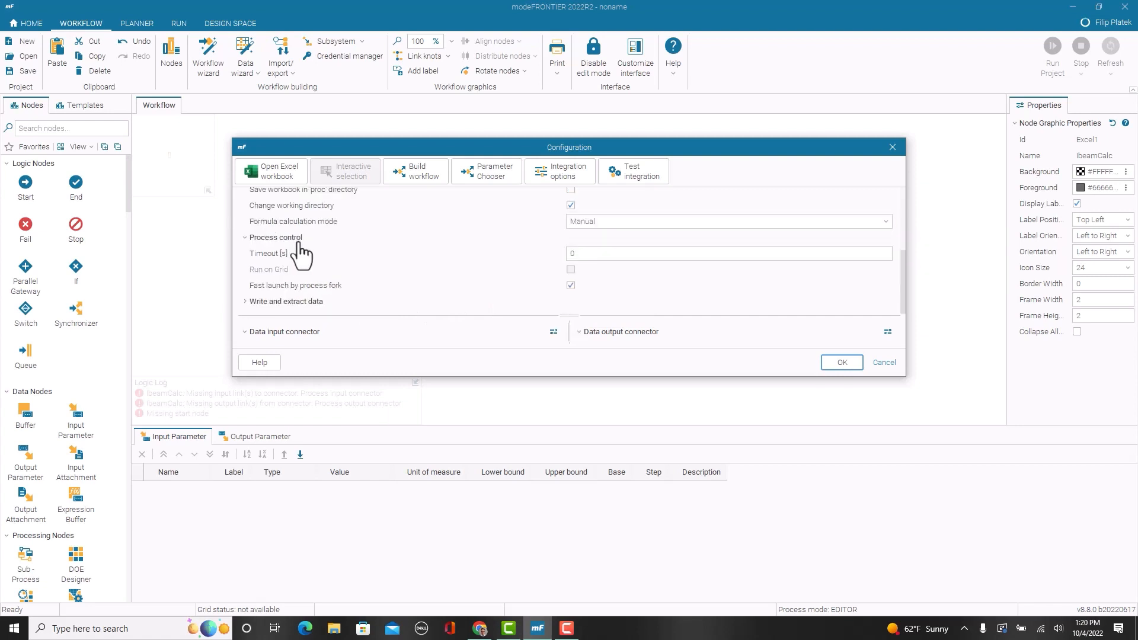
left_click(294, 251)
left_click(304, 191)
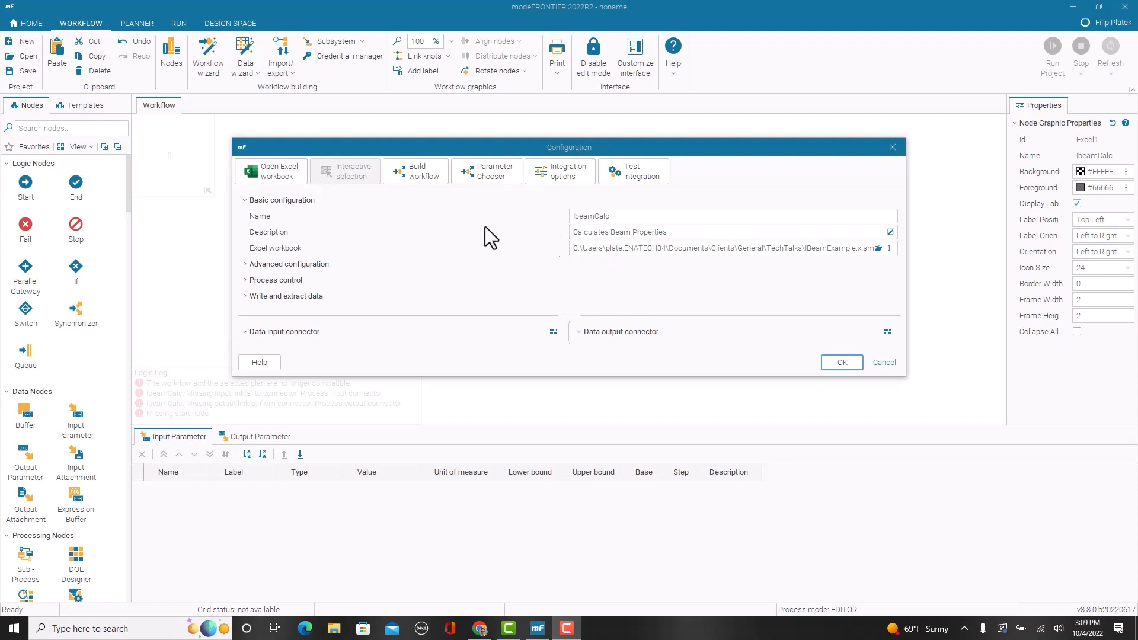
left_click(289, 176)
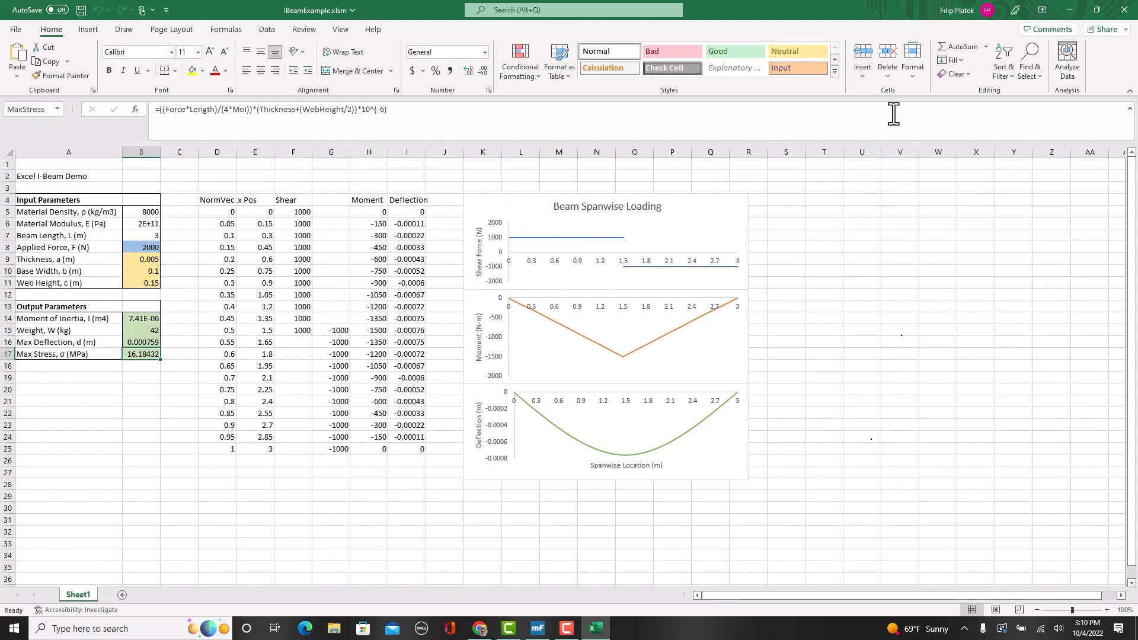
left_click(1124, 9)
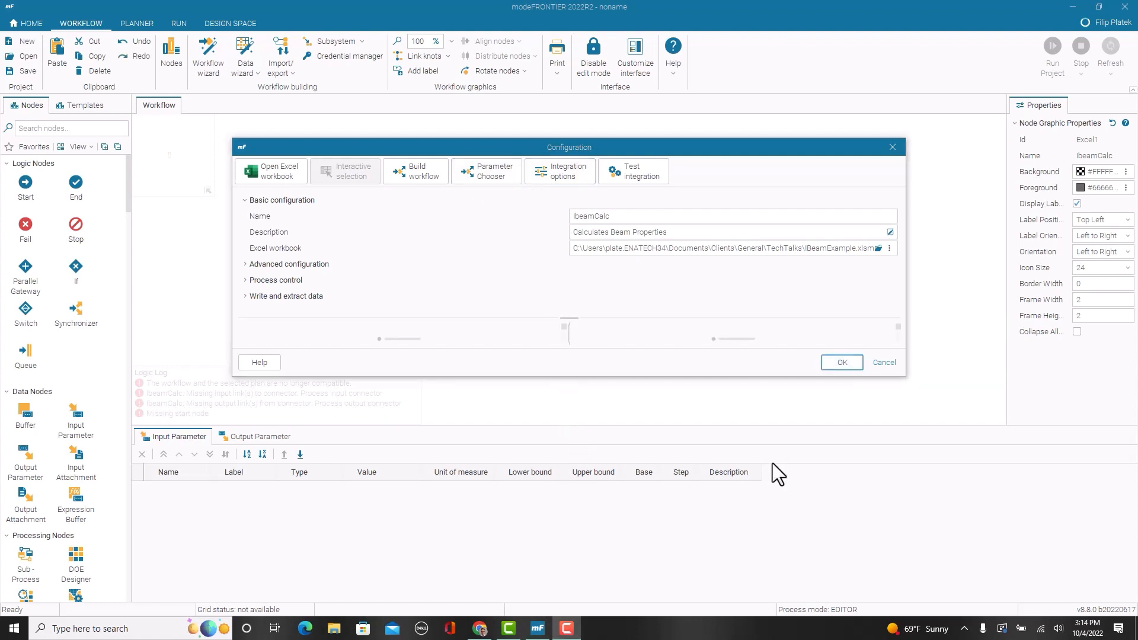
Step: Use the Parameter Chooser to add BaseWidth, Density, Force, Length, Thickness and WebHeight as linked workflow input nodes
left_click(493, 169)
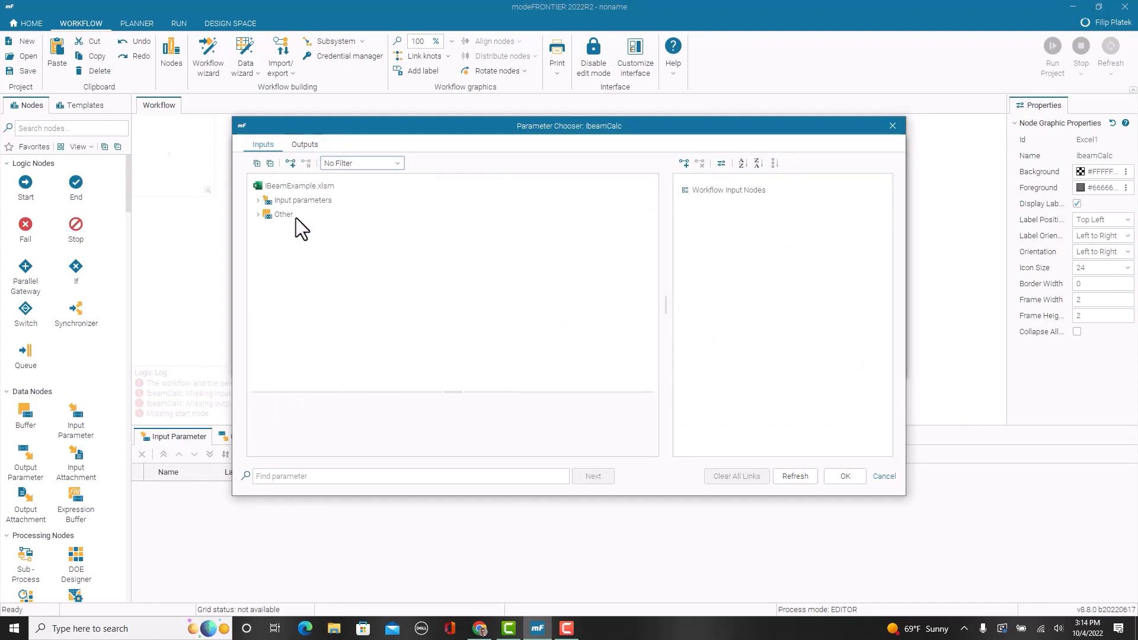
left_click(258, 201)
left_click(267, 215)
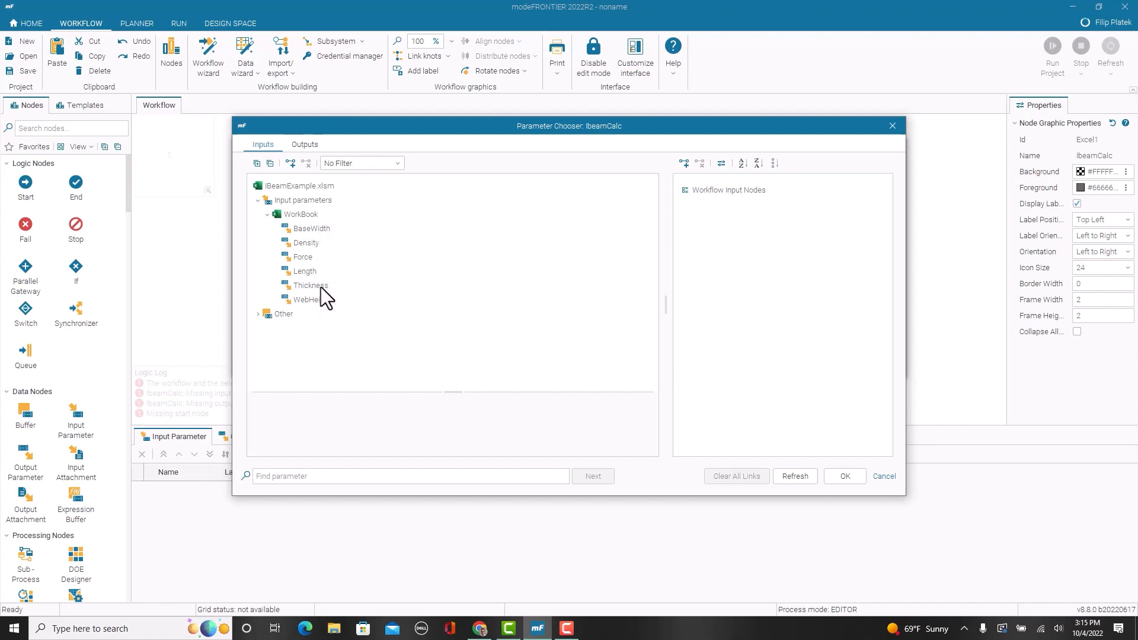
left_click(320, 230)
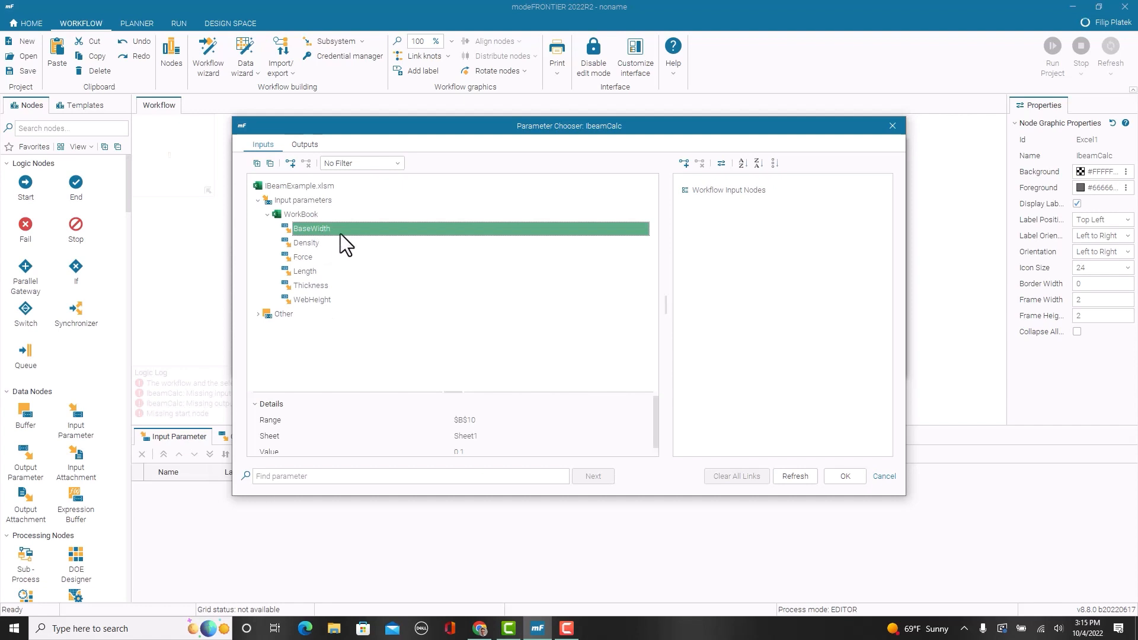
left_click(329, 301, "shift")
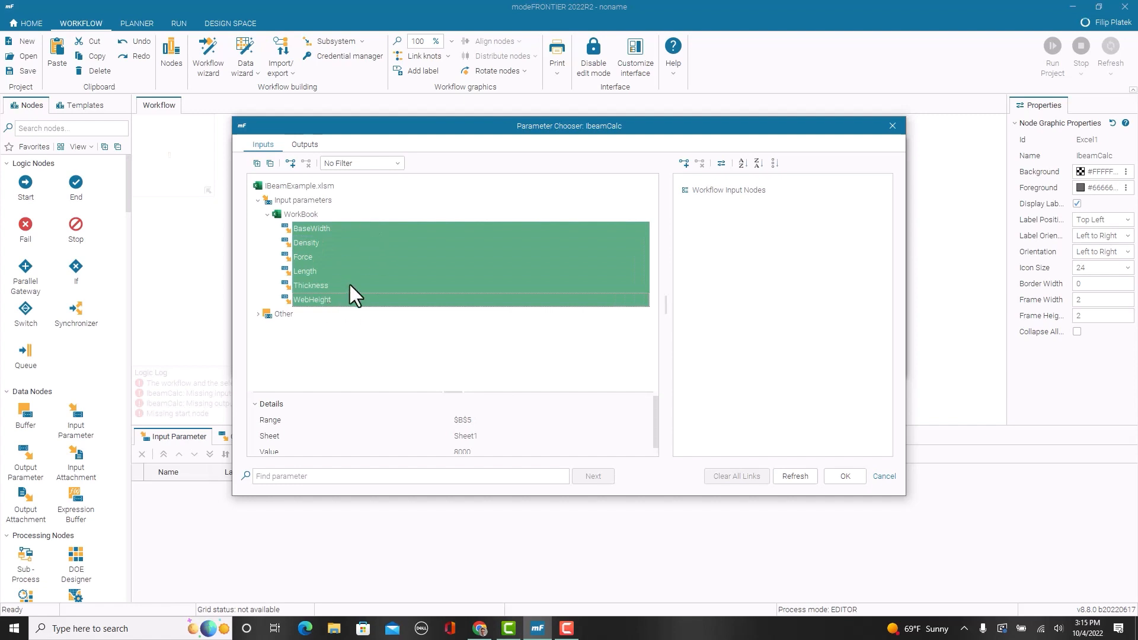
left_click_drag(336, 269, 745, 252)
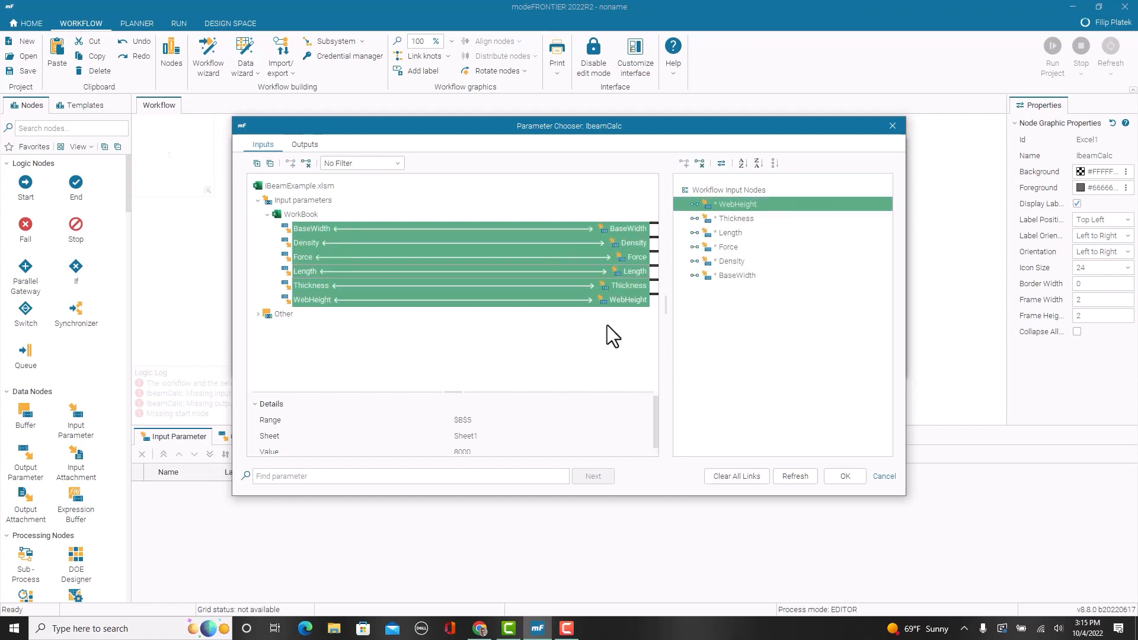
Step: Add the workbook outputs Deflection, MaxStress, Modulus, MoI and Weight as linked workflow output nodes
left_click(298, 147)
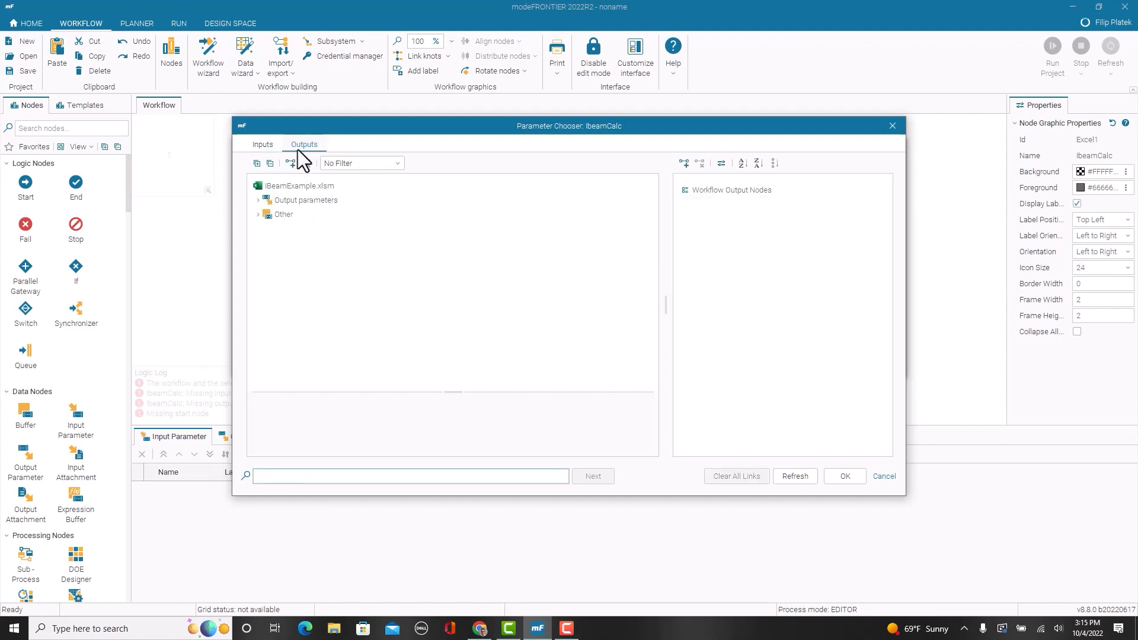
left_click(260, 201)
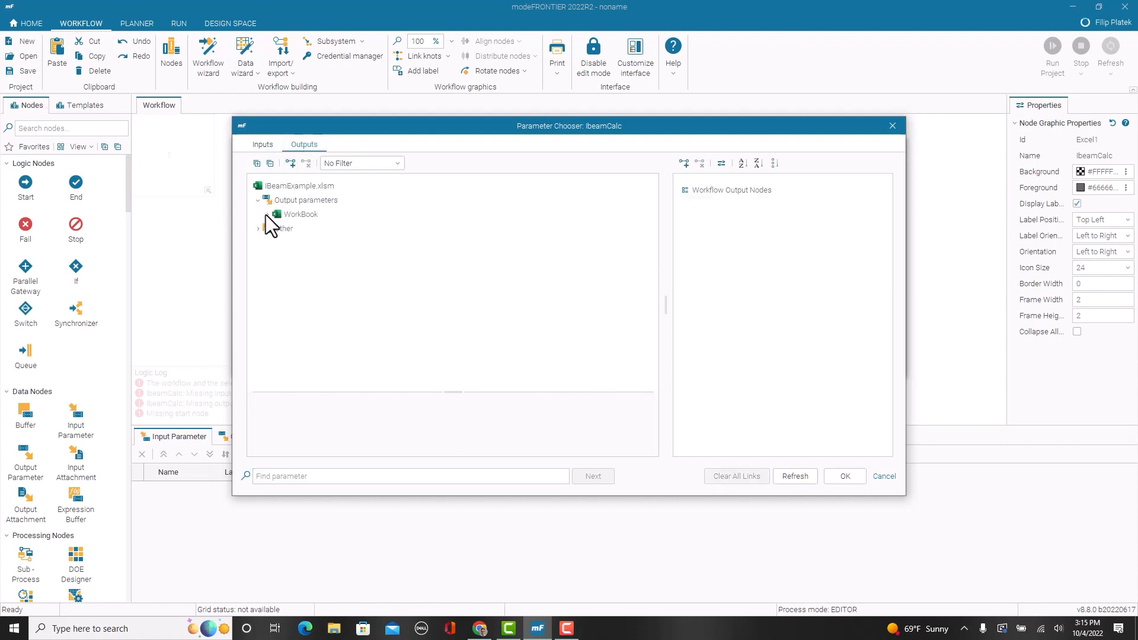
left_click(268, 215)
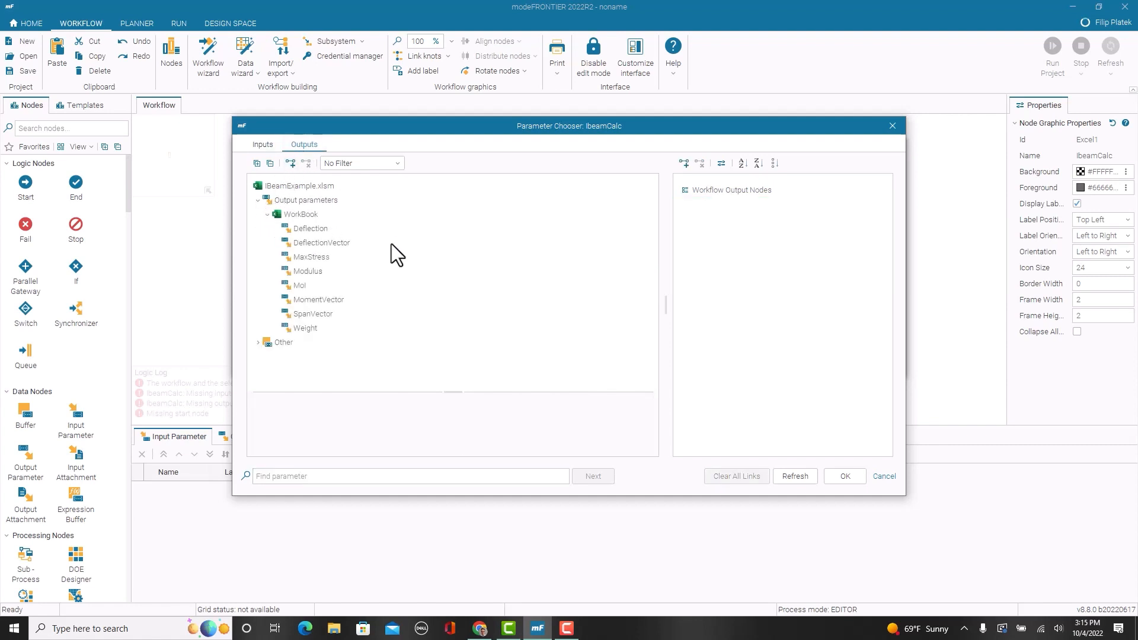
left_click(316, 229)
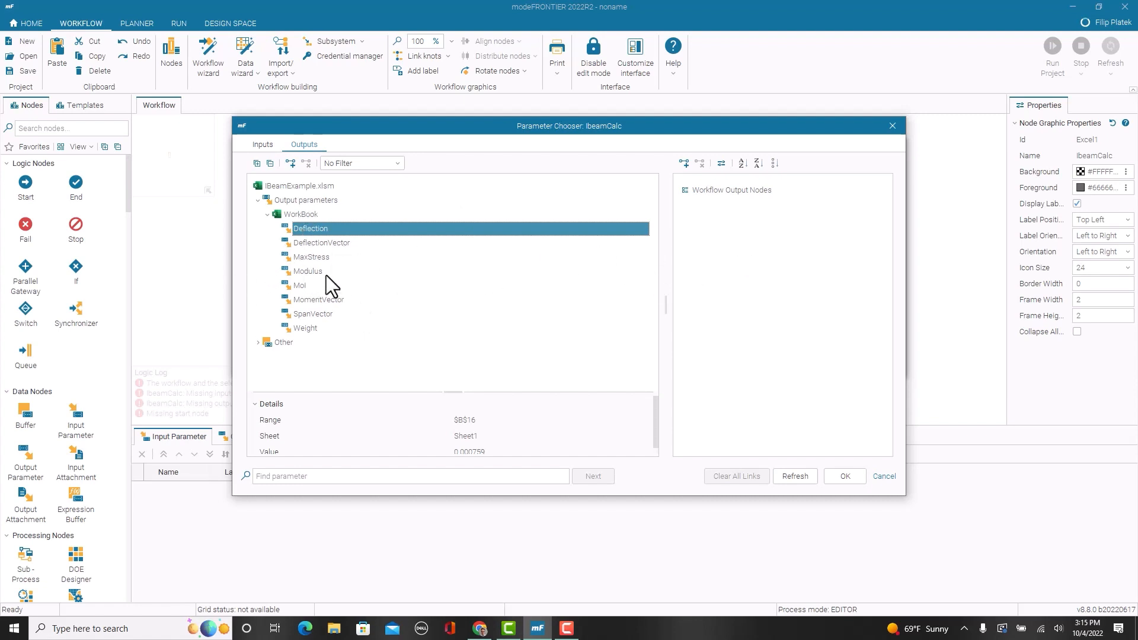
left_click(313, 261, "ctrl")
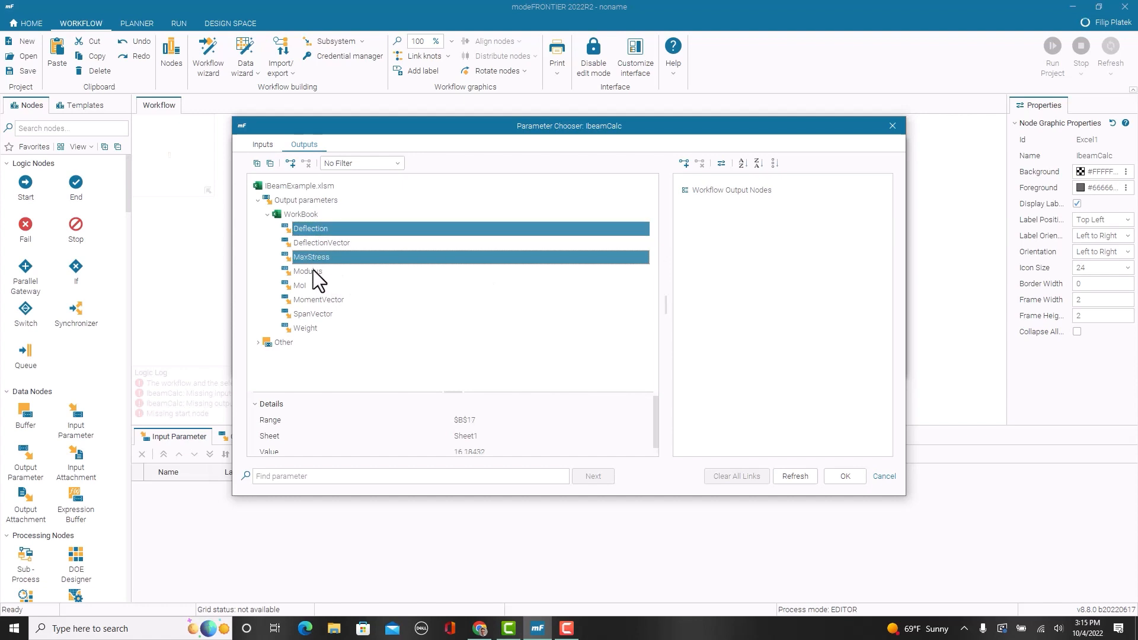
left_click(313, 270, "ctrl")
left_click(309, 287, "ctrl")
left_click(310, 328, "ctrl")
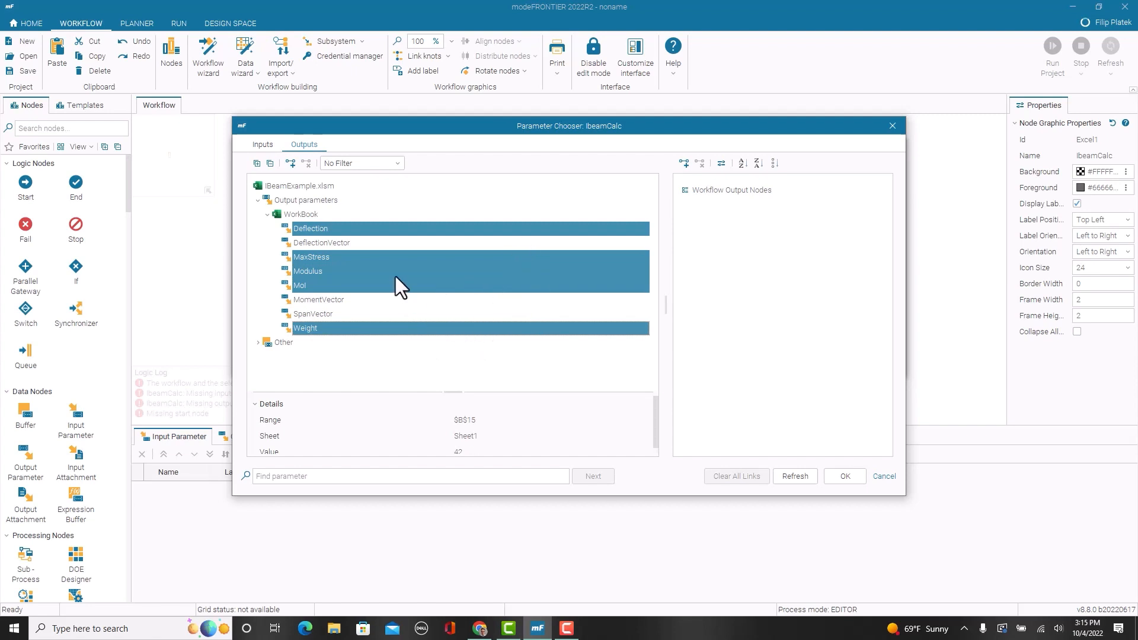
left_click_drag(396, 276, 756, 257)
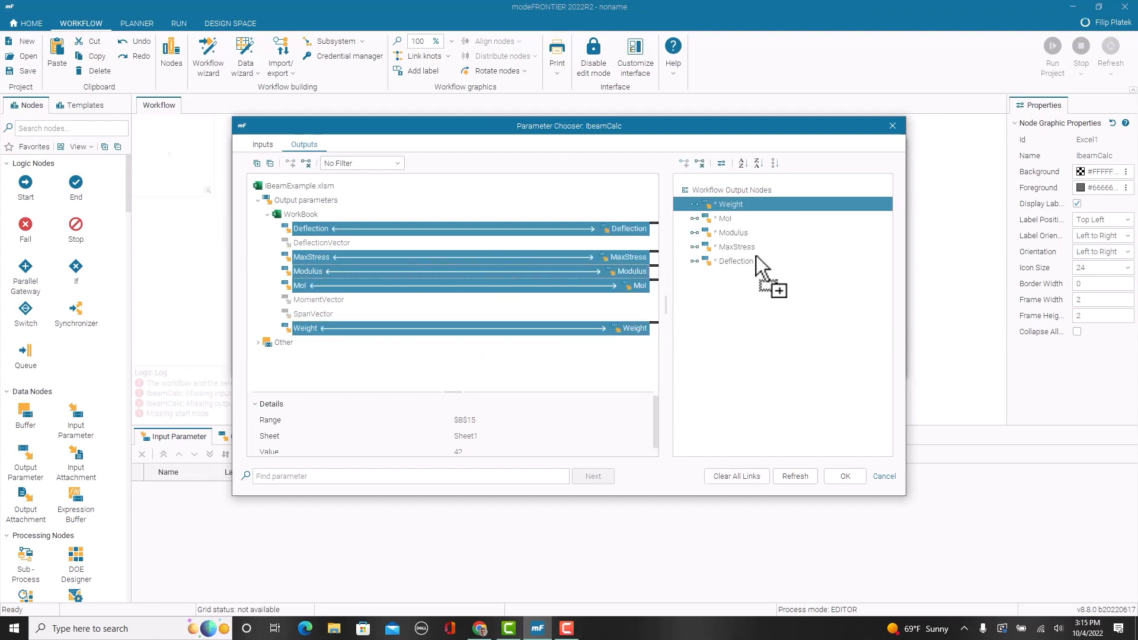
Step: Recheck the linked inputs and outputs, and accept the parameter links and the Excel node configuration
left_click(268, 141)
left_click(319, 143)
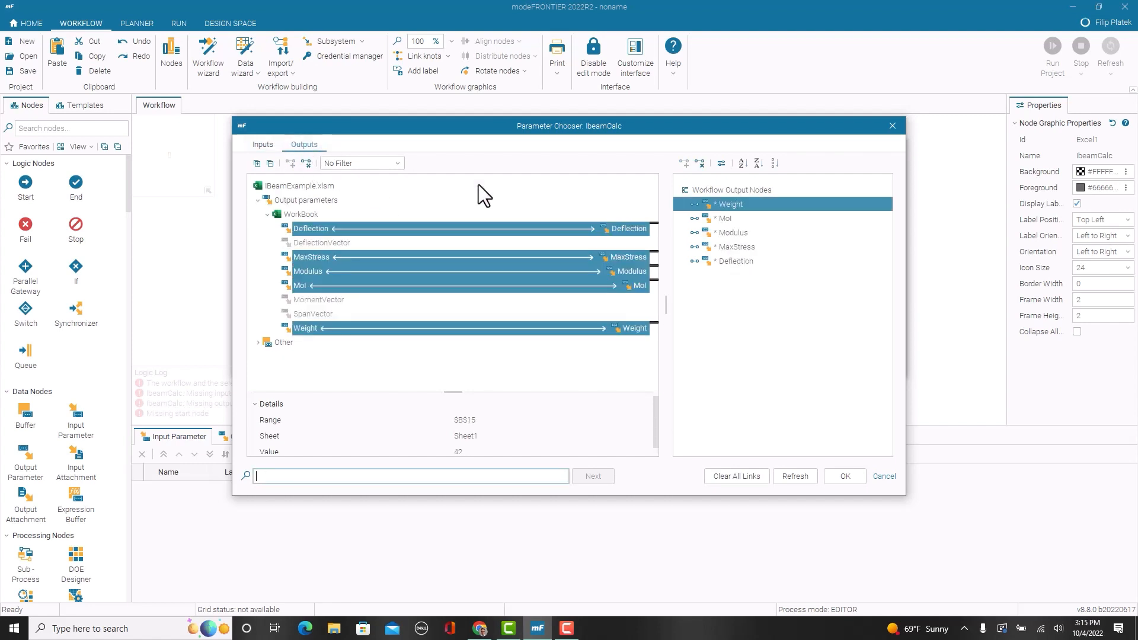
left_click(847, 476)
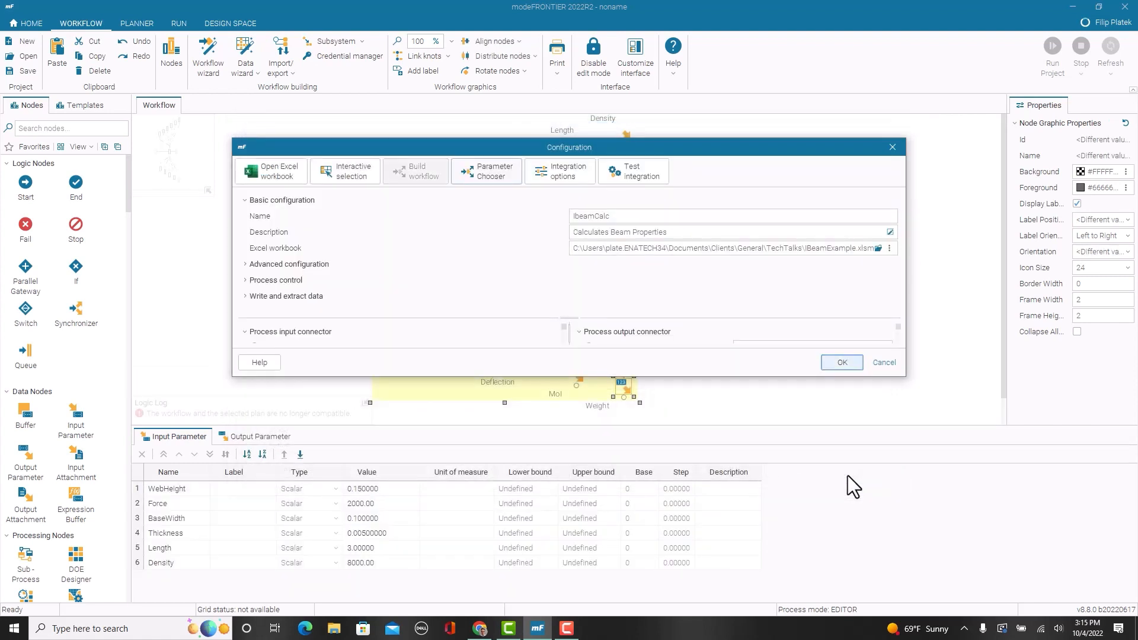
left_click(836, 364)
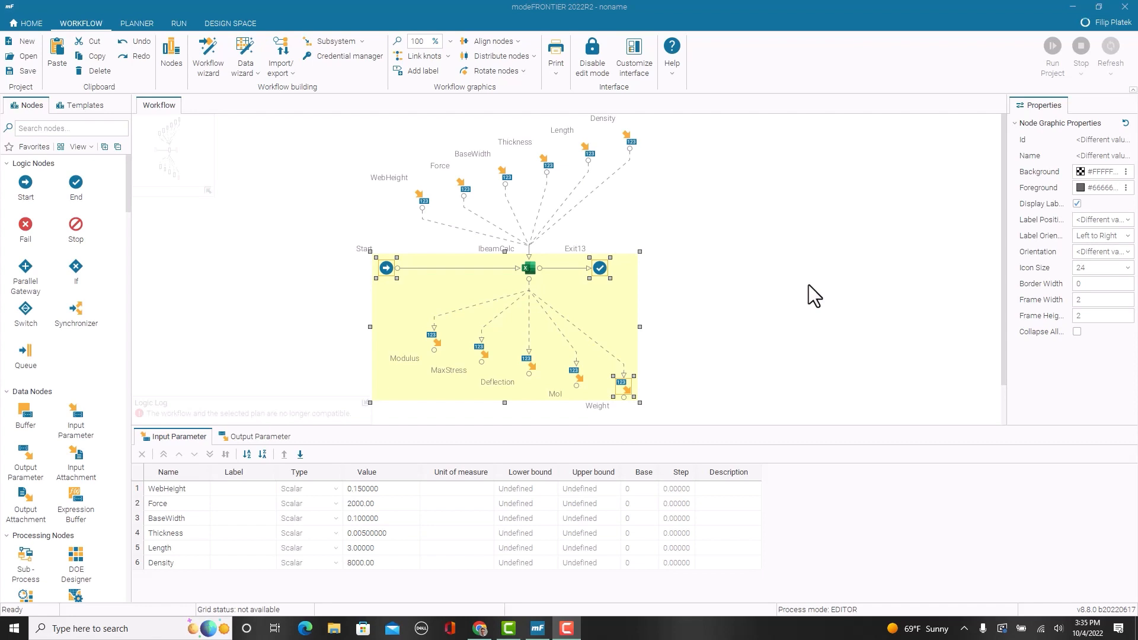
left_click(746, 219)
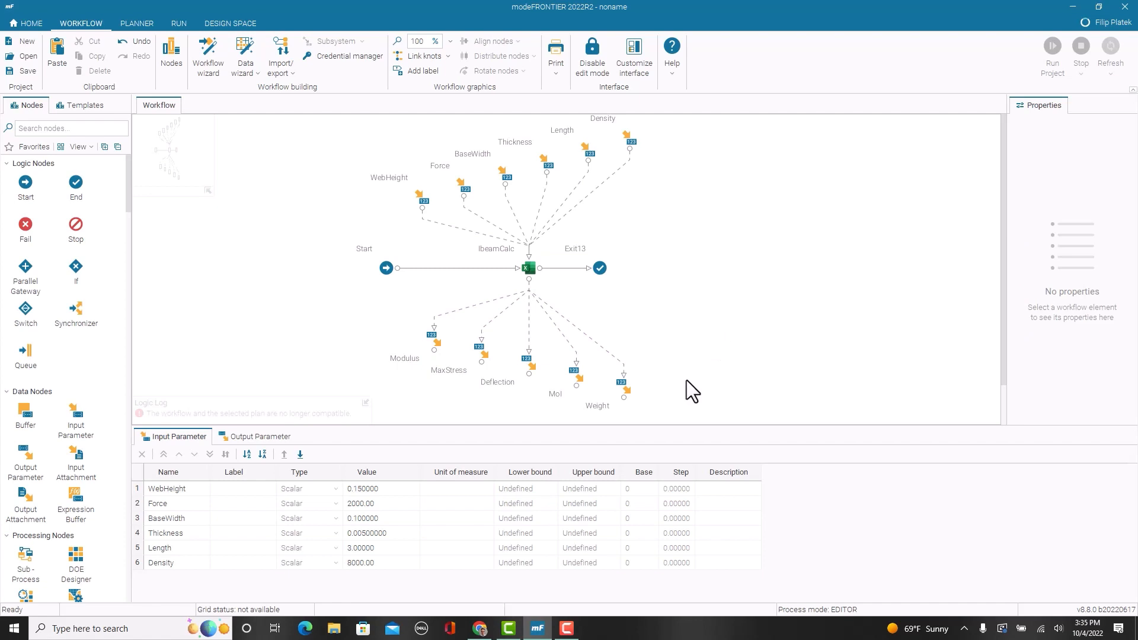
Step: Match the existing plans to the modified workflow in the Planner, and create a plan from the Design of experiments scenario
left_click(144, 27)
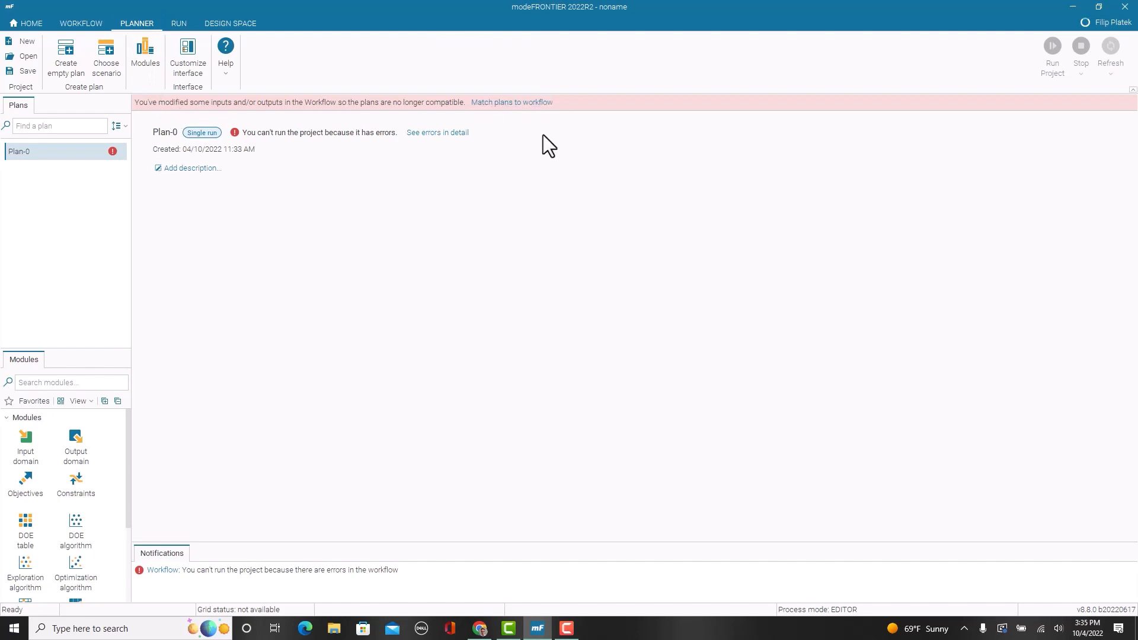
left_click(504, 103)
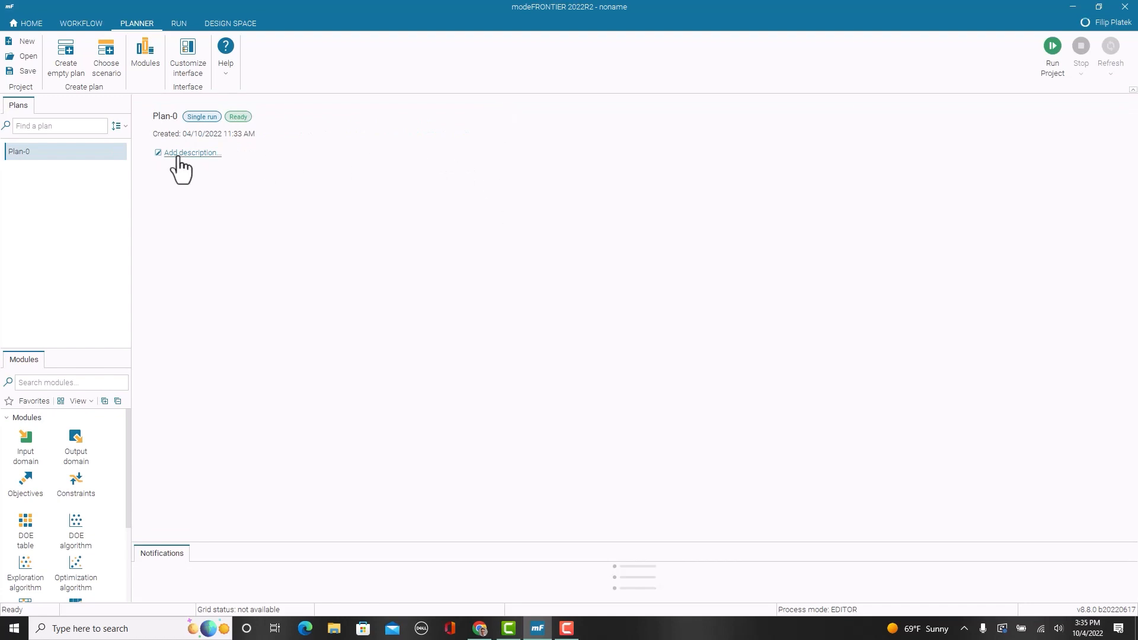
left_click(115, 67)
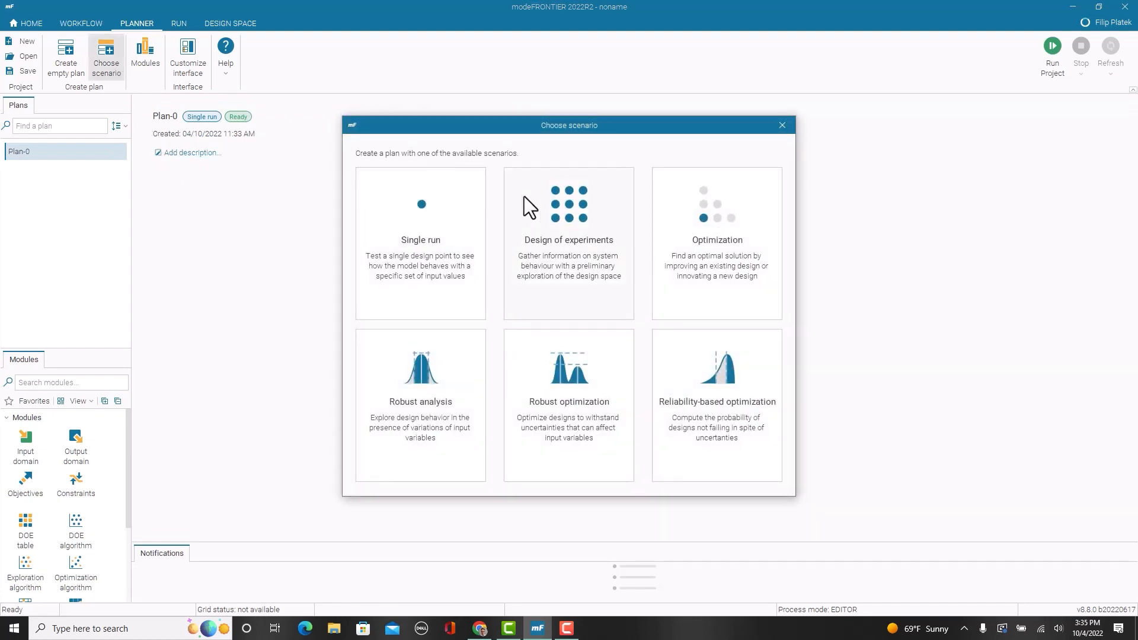
left_click(564, 233)
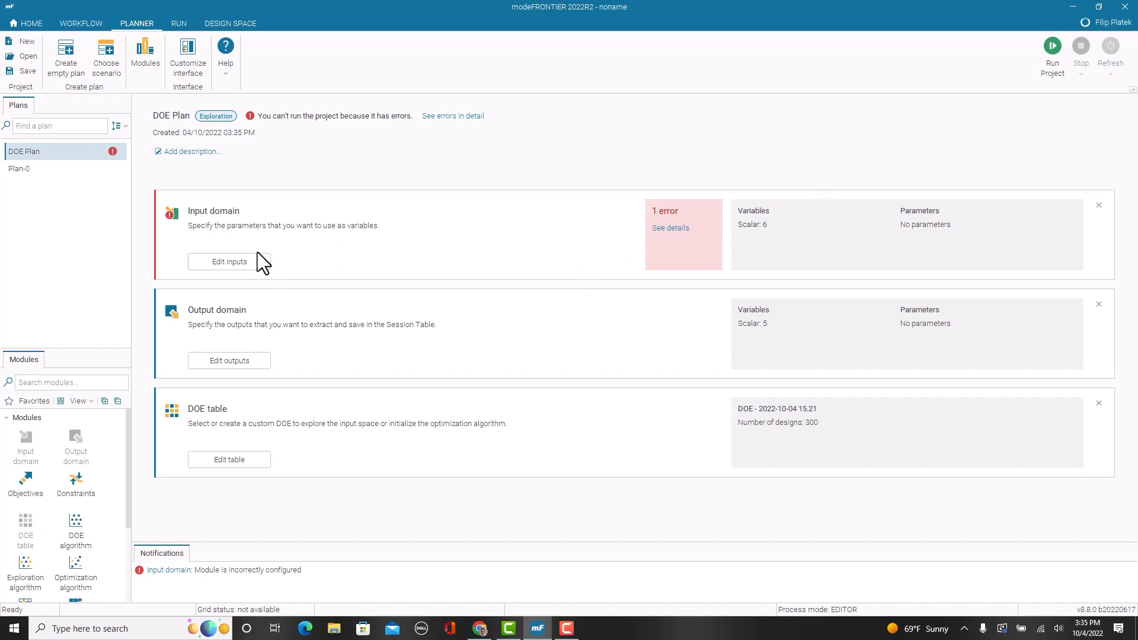
Step: Set the type of Density, Force and Length to Constant in the DOE plan's input domain
left_click(216, 261)
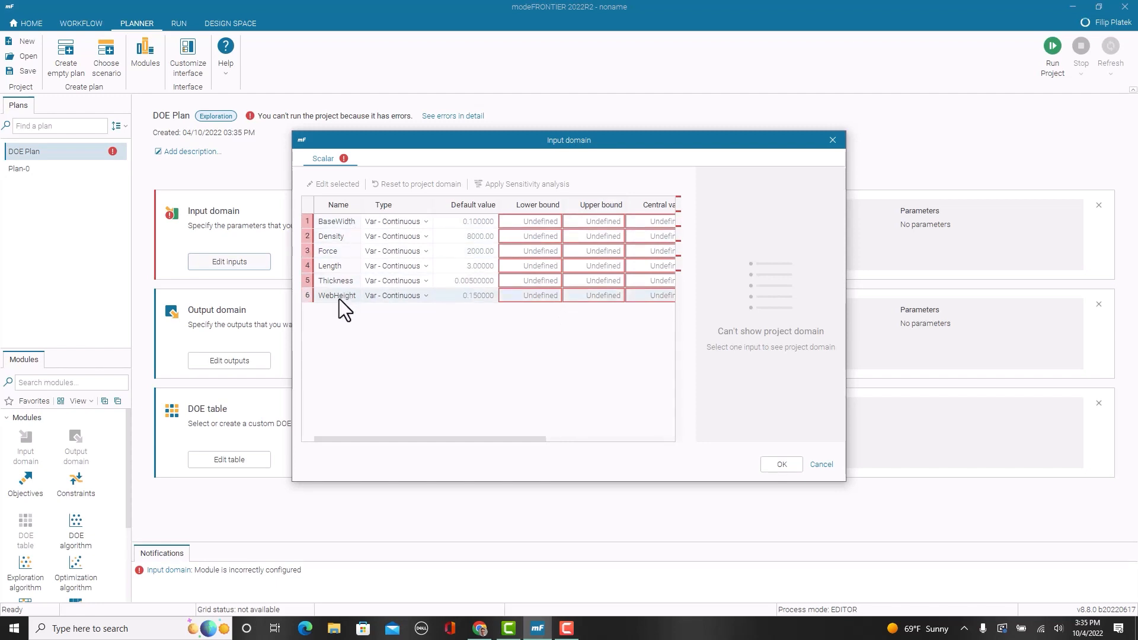
left_click(420, 240)
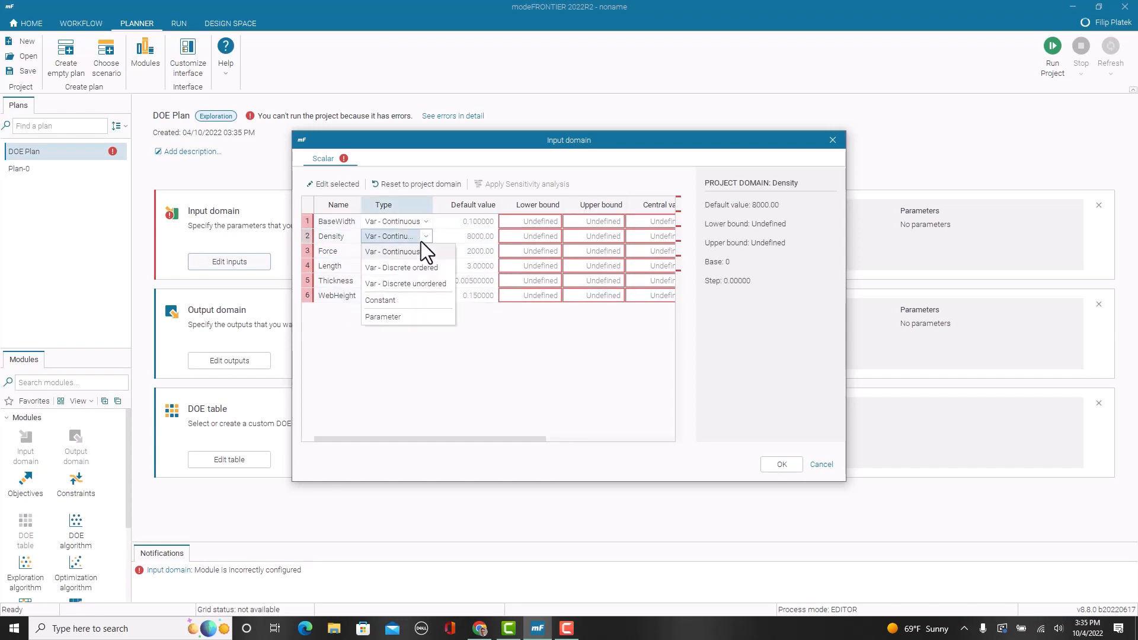
left_click(404, 299)
left_click(397, 255)
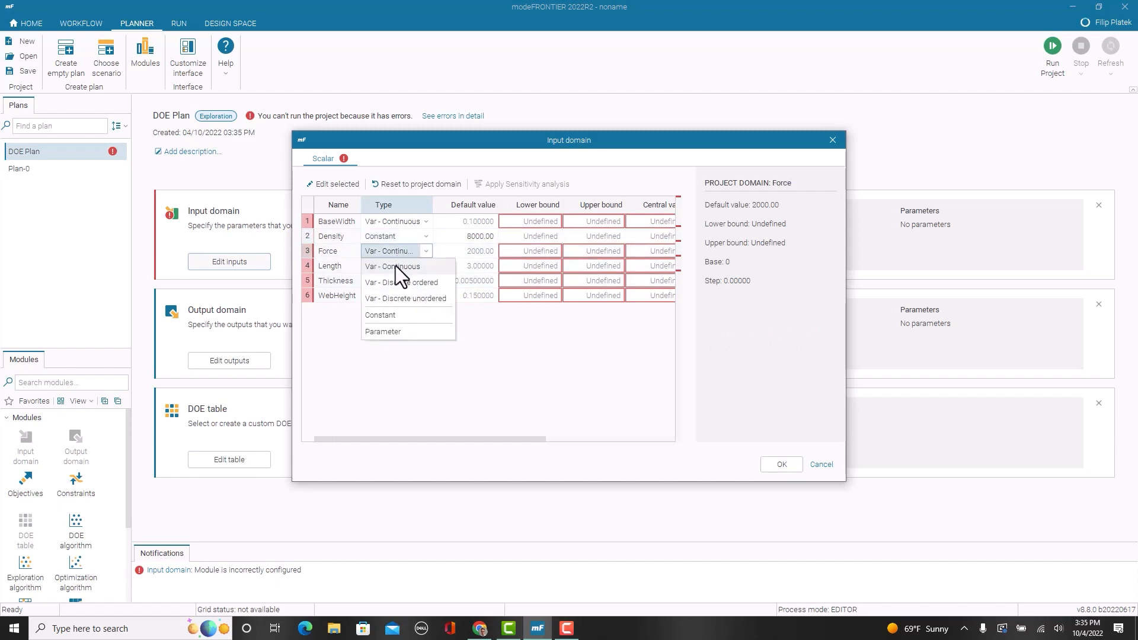
left_click(385, 312)
left_click(389, 268)
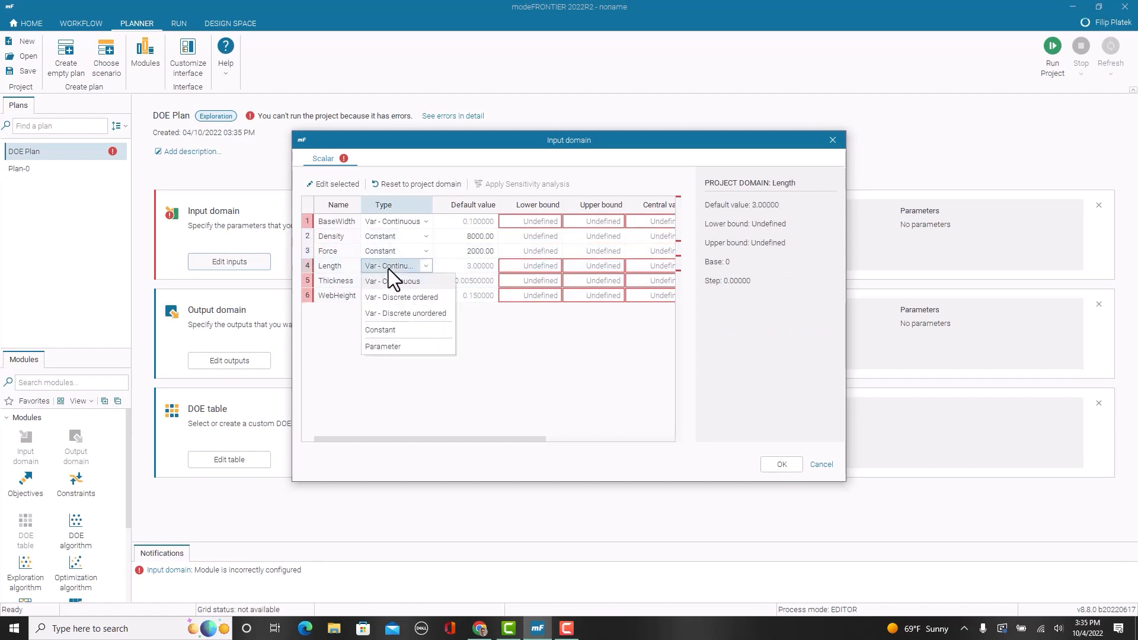
left_click(389, 328)
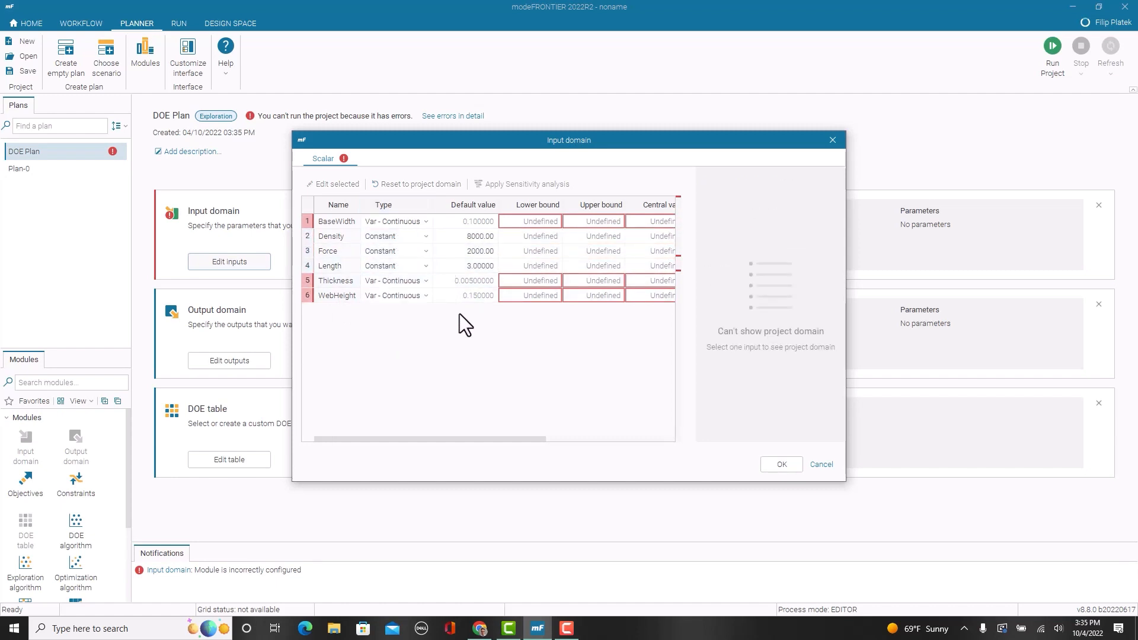
Step: Set the BaseWidth lower bound to 0.05 and its upper bound to 0.15
double_click(535, 223)
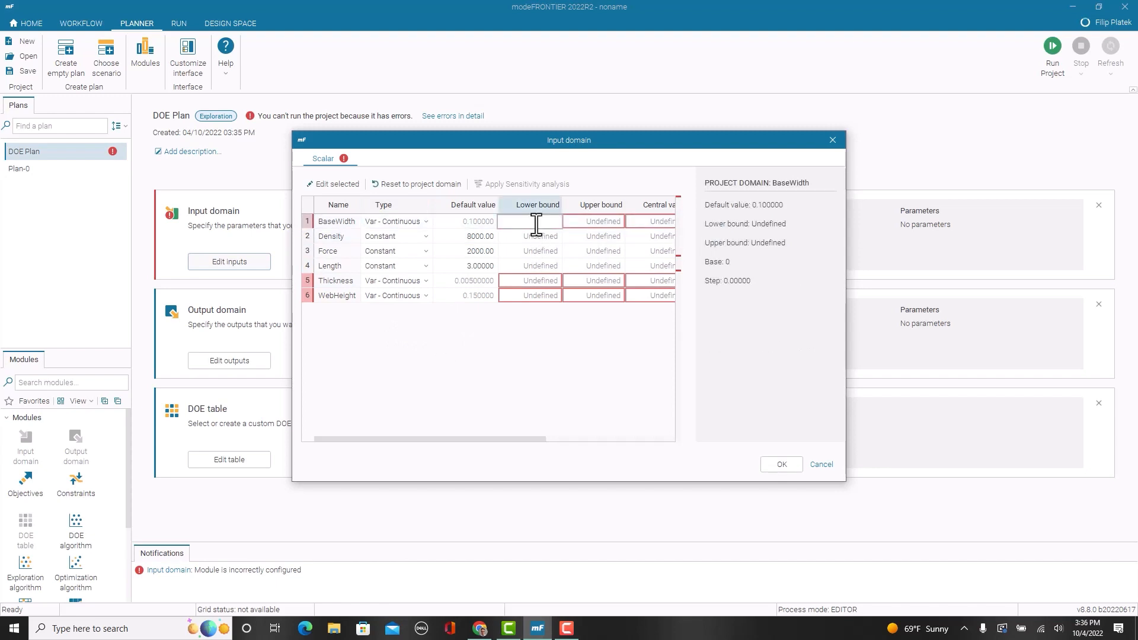
type("0.05")
double_click(591, 221)
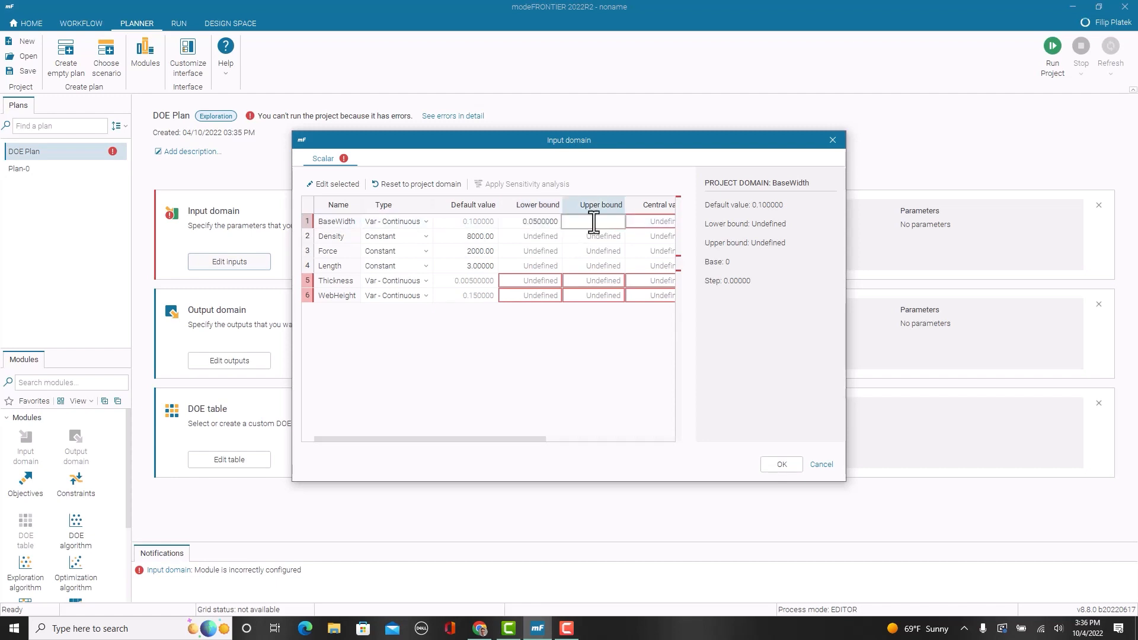
type("0.15")
left_click(601, 357)
Step: Set the Thickness lower bound to 0.0025 and its upper bound to 0.0075
double_click(539, 281)
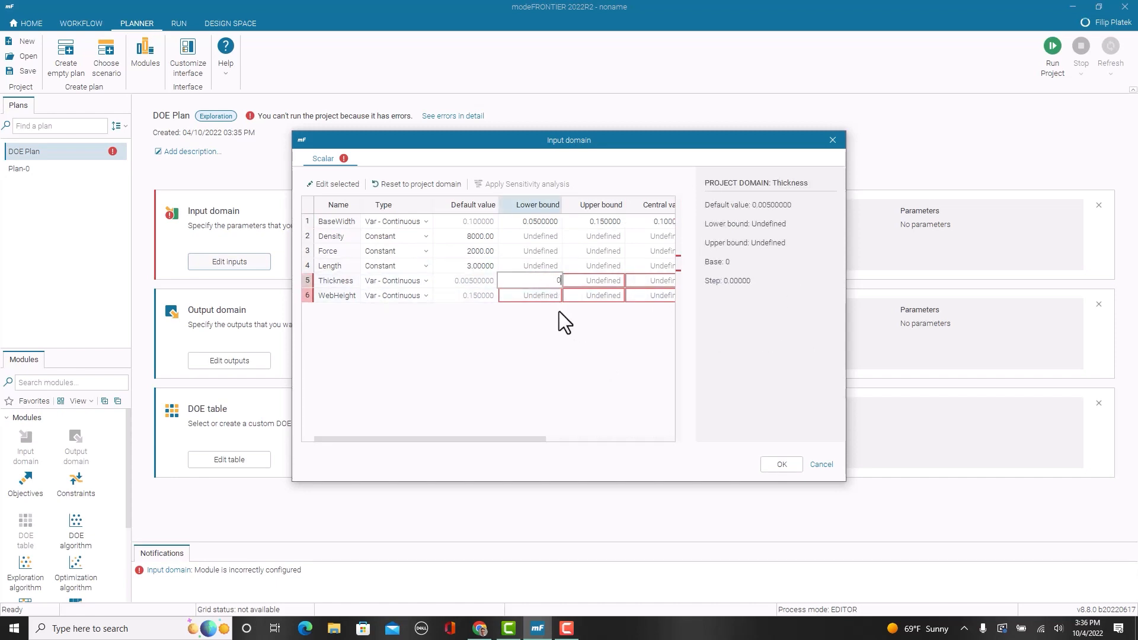
double_click(582, 279)
type("0.")
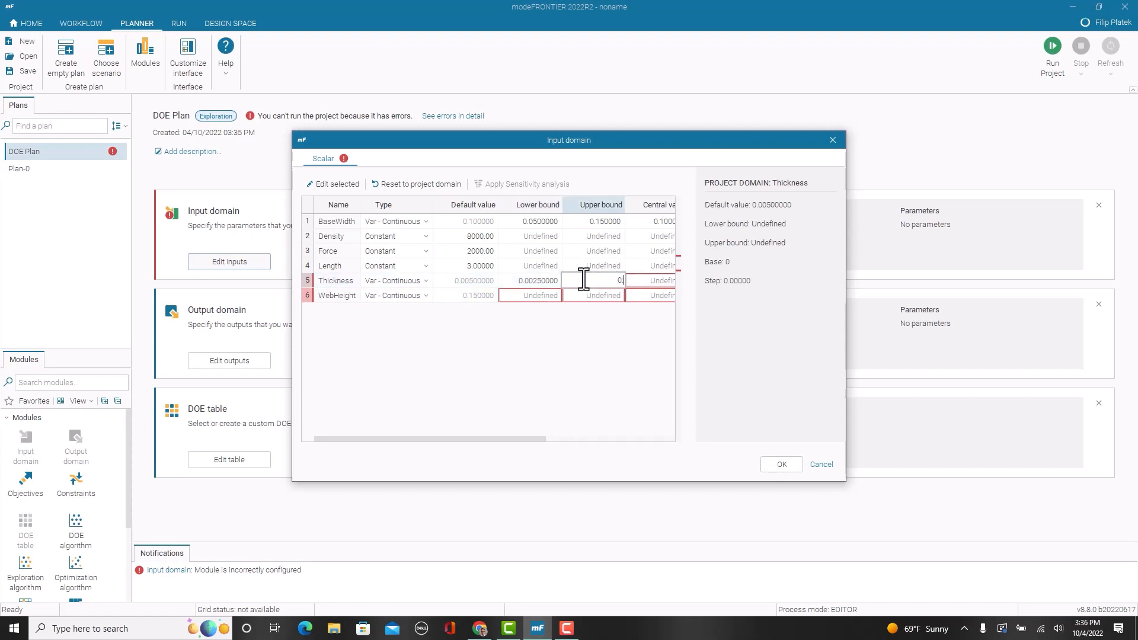
type("0075")
Step: Set the WebHeight lower bound to 0.1 and its upper bound to 0.2, and accept the input domain
double_click(548, 294)
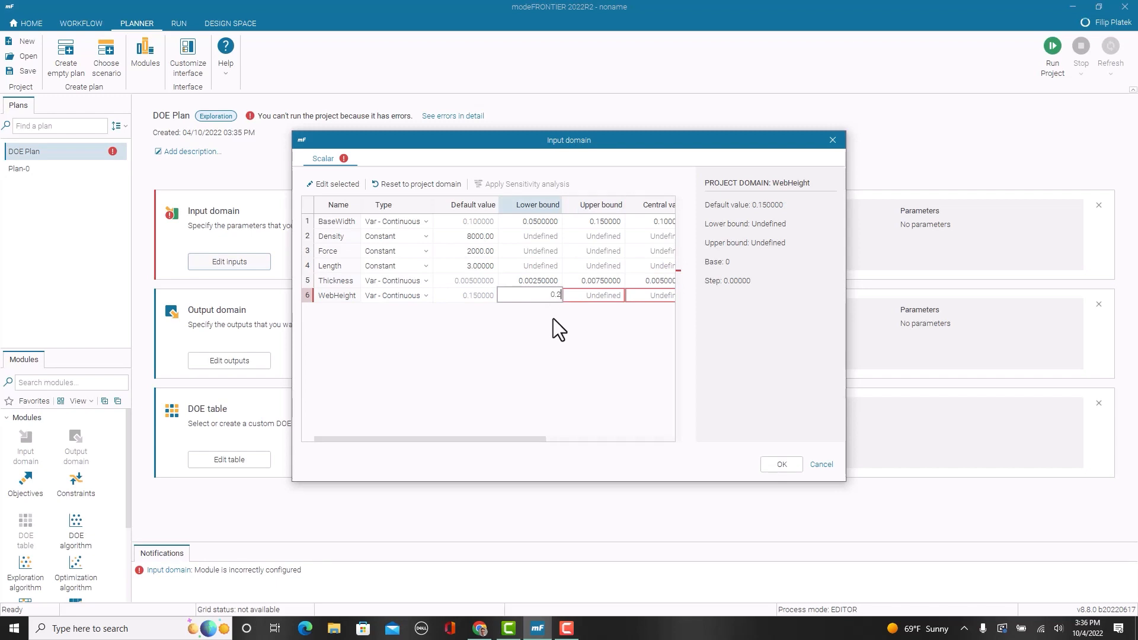
type("0.1")
double_click(585, 296)
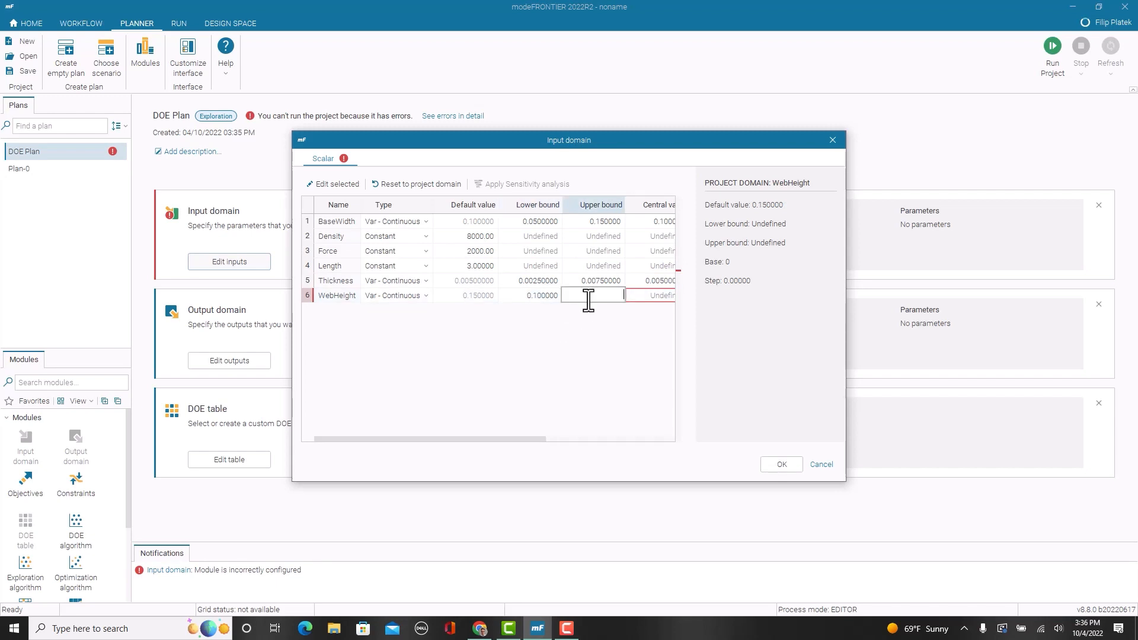
type("0.2")
key("Return")
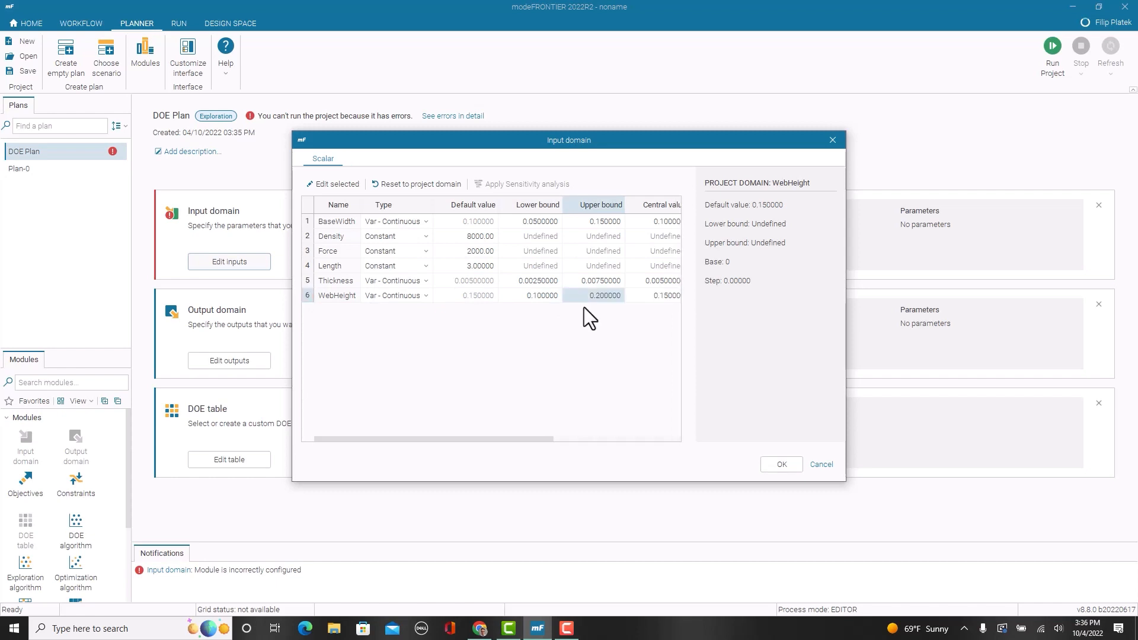
left_click_drag(517, 439, 482, 441)
left_click(763, 463)
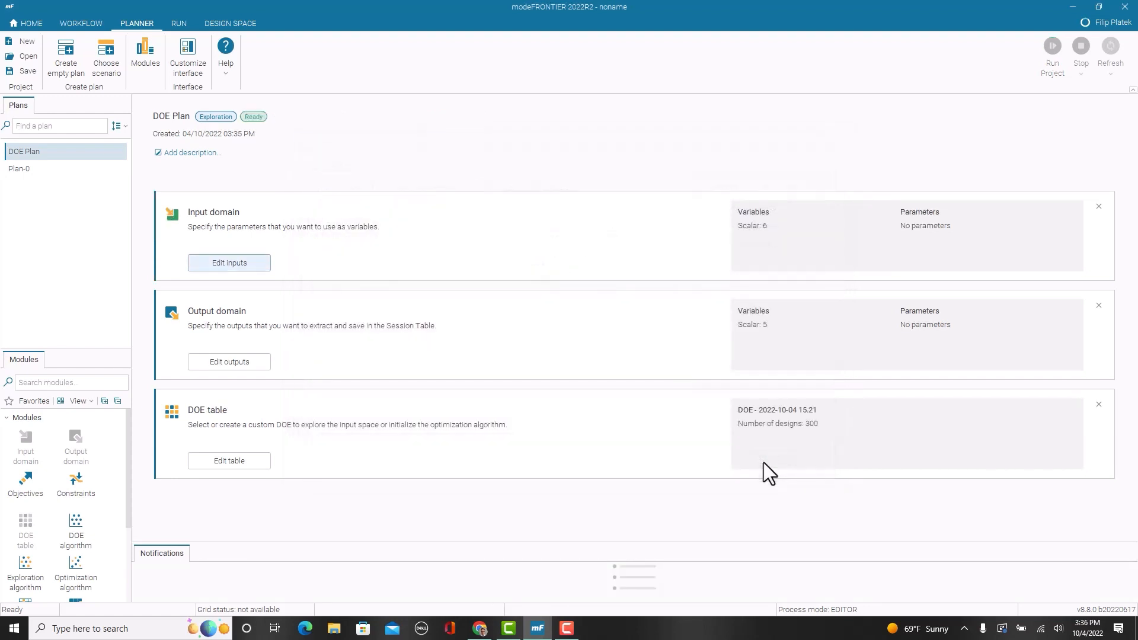
Step: Check the variables in the output domain, and create a new DOE table with the default name
left_click(254, 368)
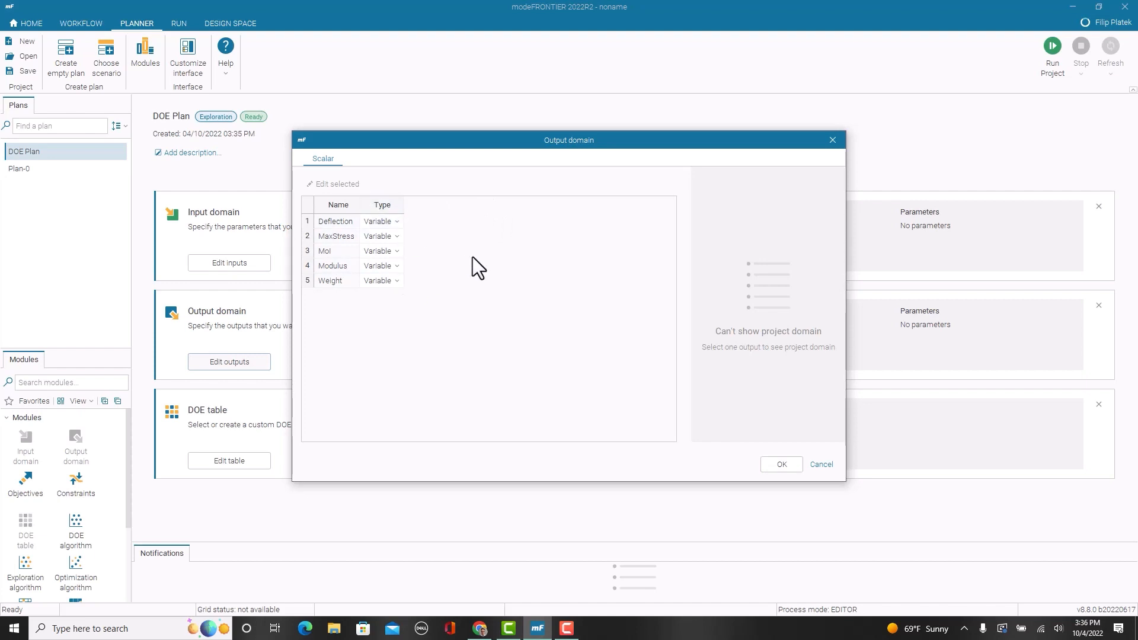
left_click(795, 461)
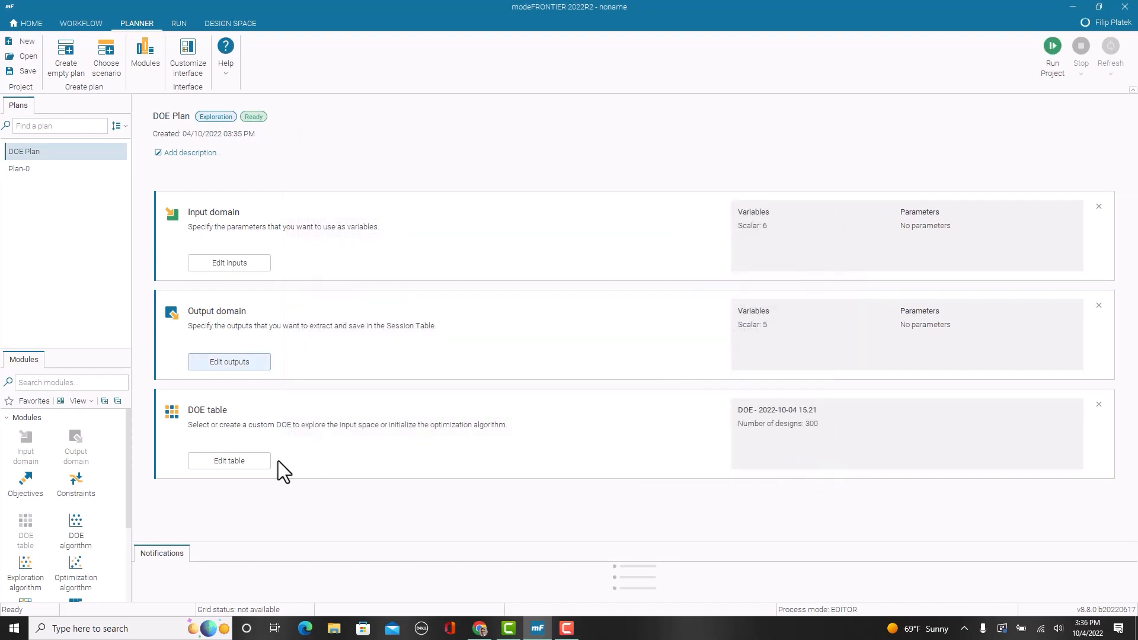
left_click(250, 461)
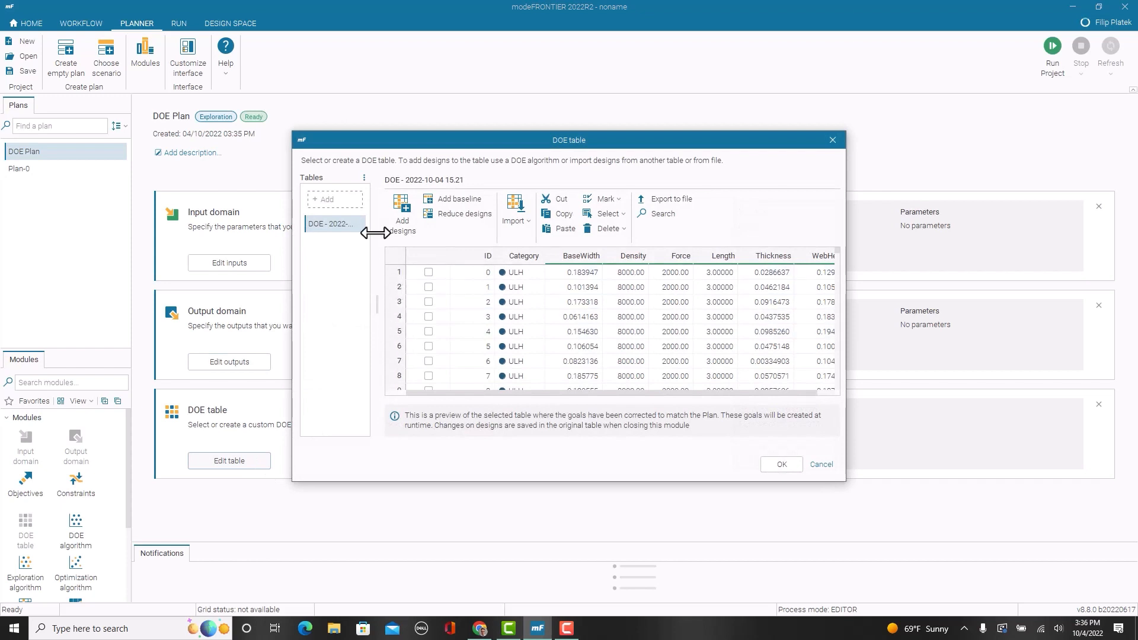
left_click(346, 202)
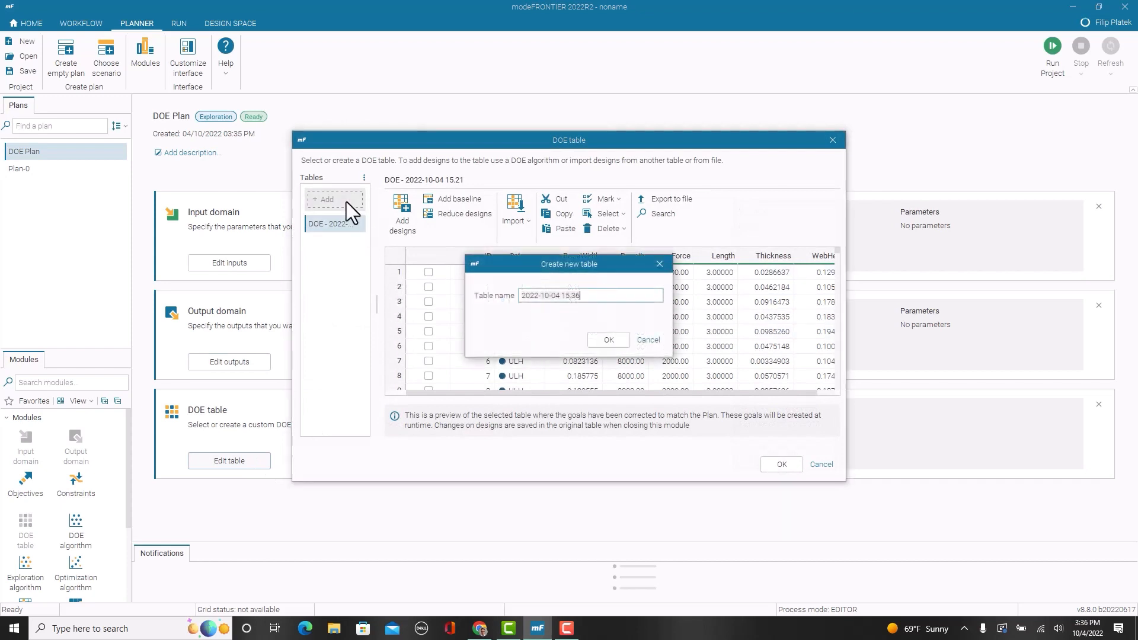
left_click(609, 340)
Step: Add 150 designs to the new DOE table with the Uniform Latin Hypercube algorithm
left_click(415, 226)
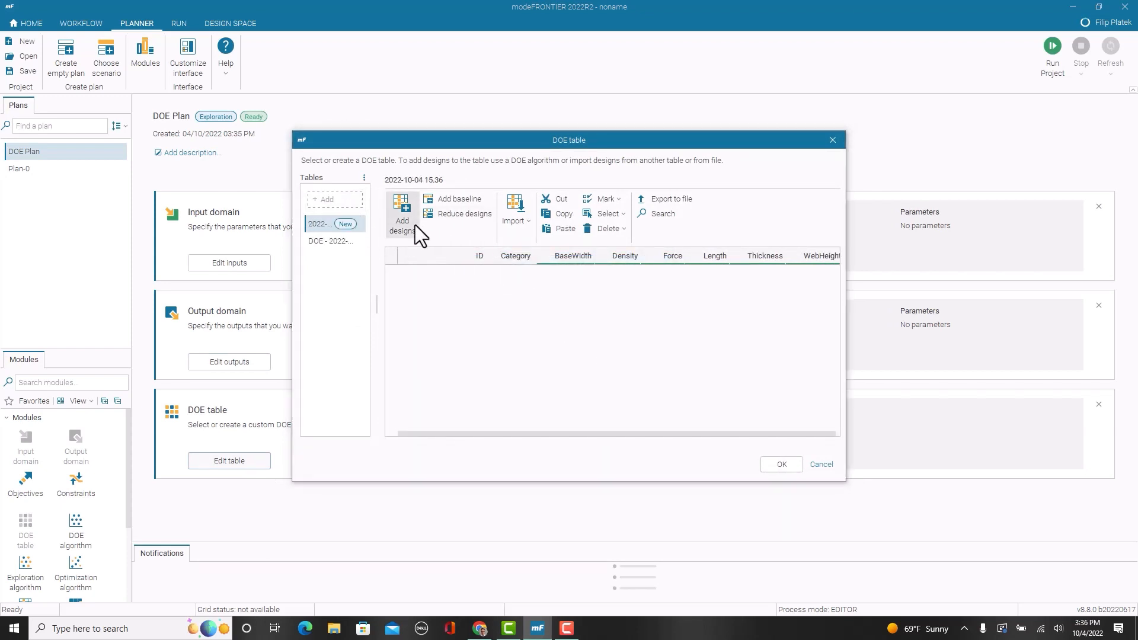
left_click(401, 225)
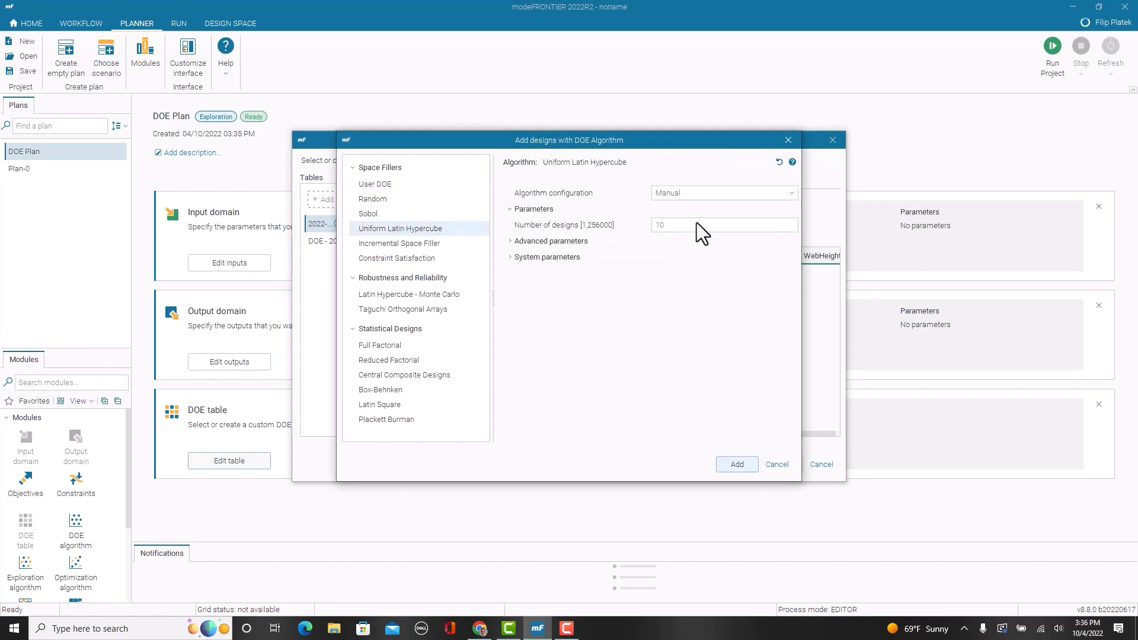
left_click(697, 224)
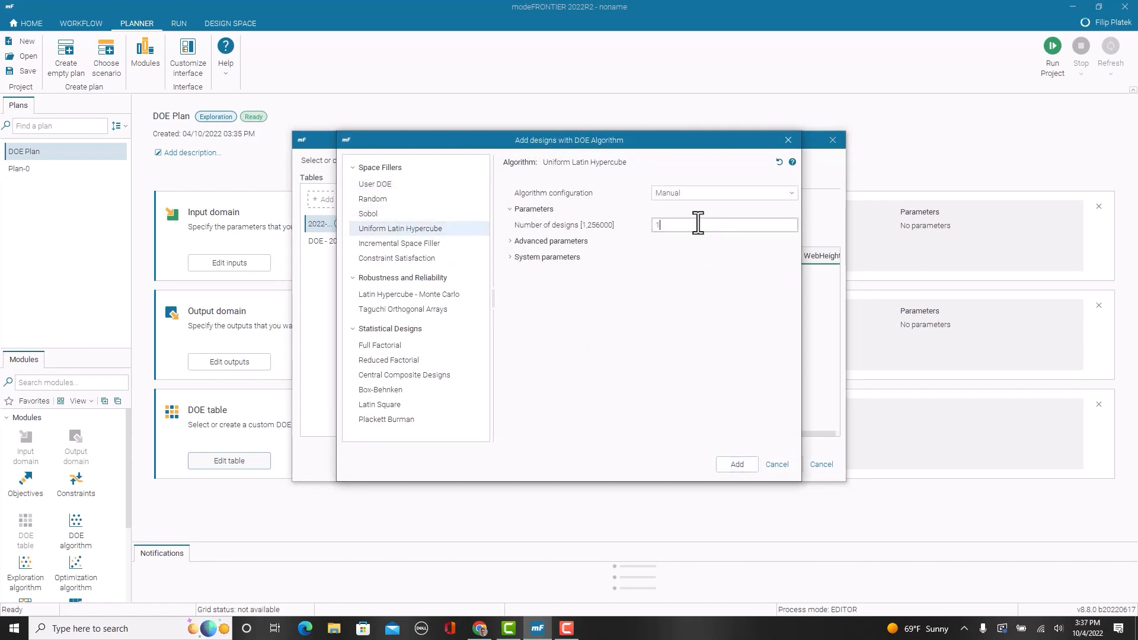
left_click(724, 457)
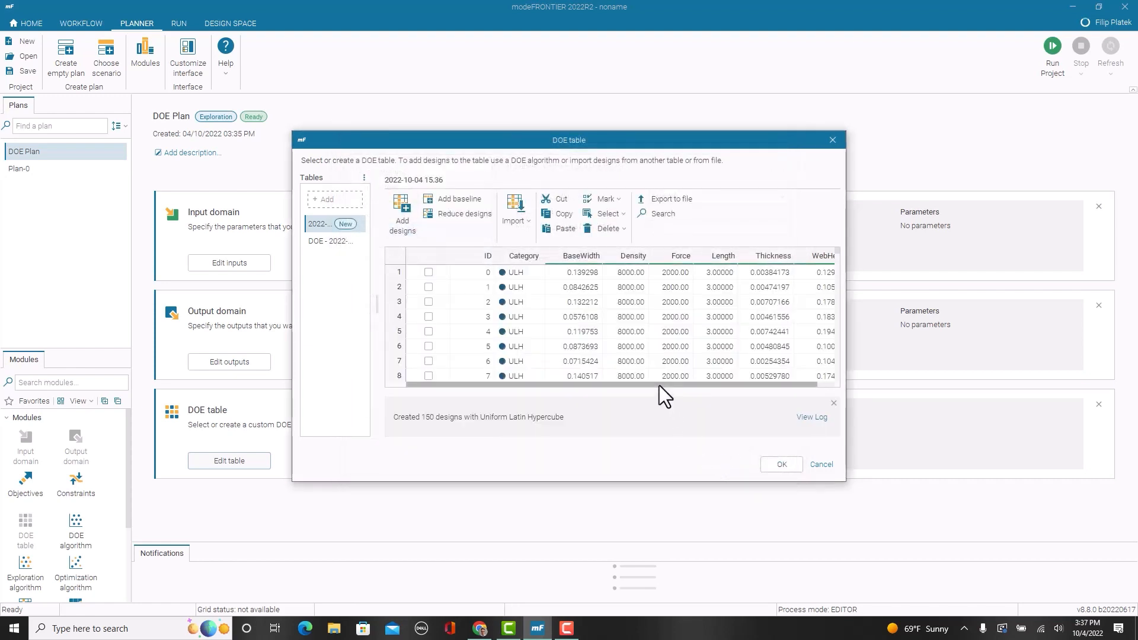
Step: Review the generated input values across the table's rows and columns, and accept the DOE table for the plan
left_click_drag(659, 385, 736, 392)
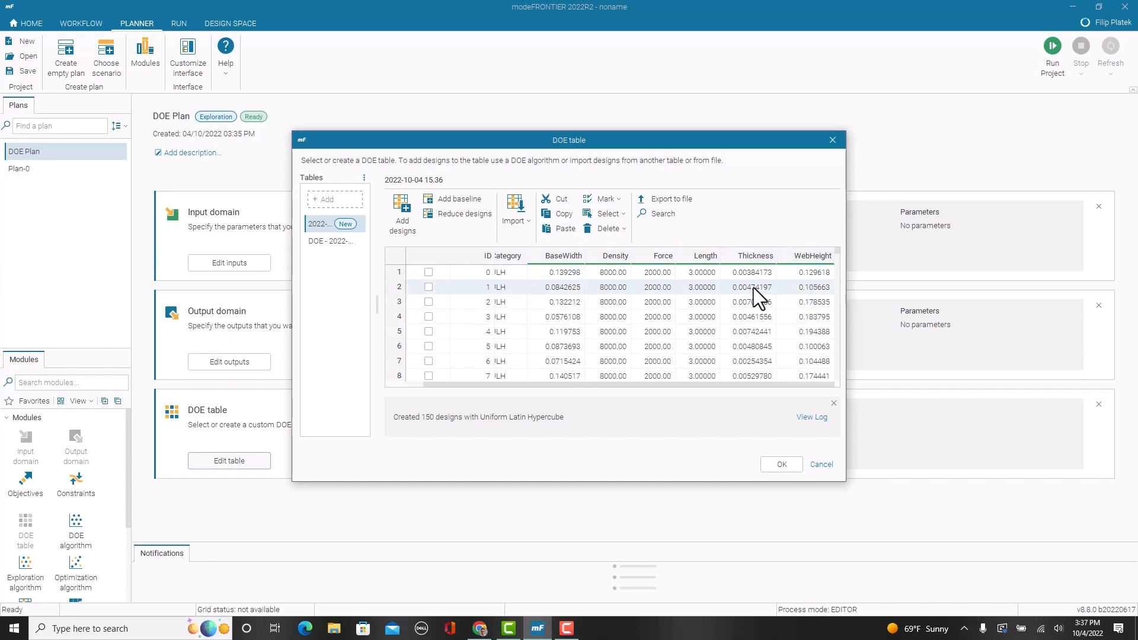
scroll(721, 357, "down", 4)
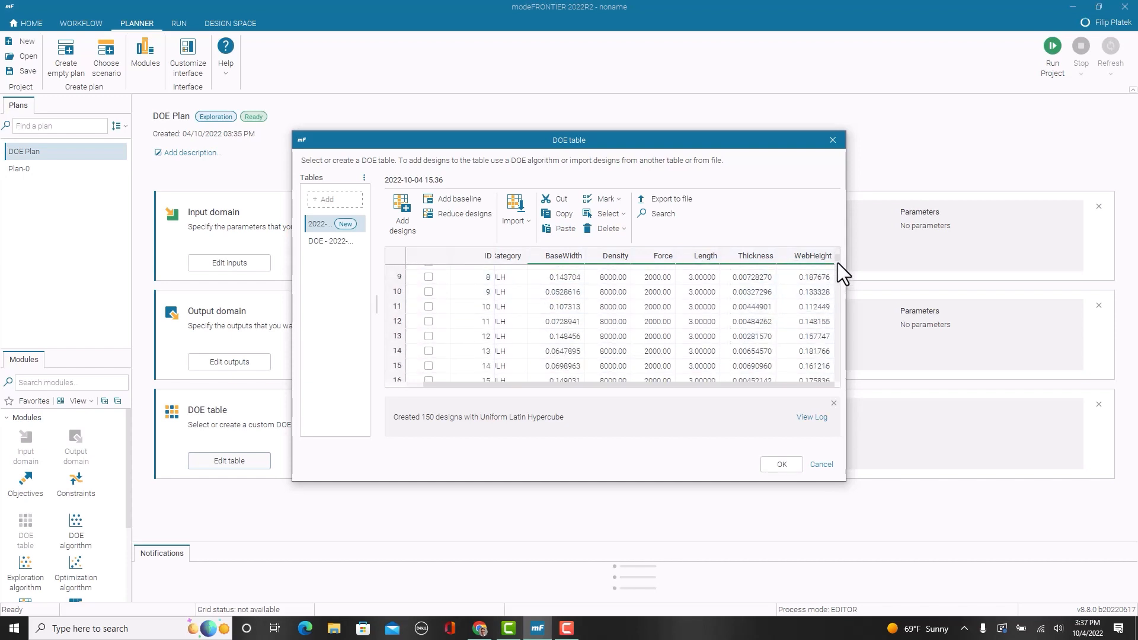
mouse_move(838, 262)
left_mouse_down()
mouse_move(846, 373)
mouse_move(847, 244)
left_mouse_up()
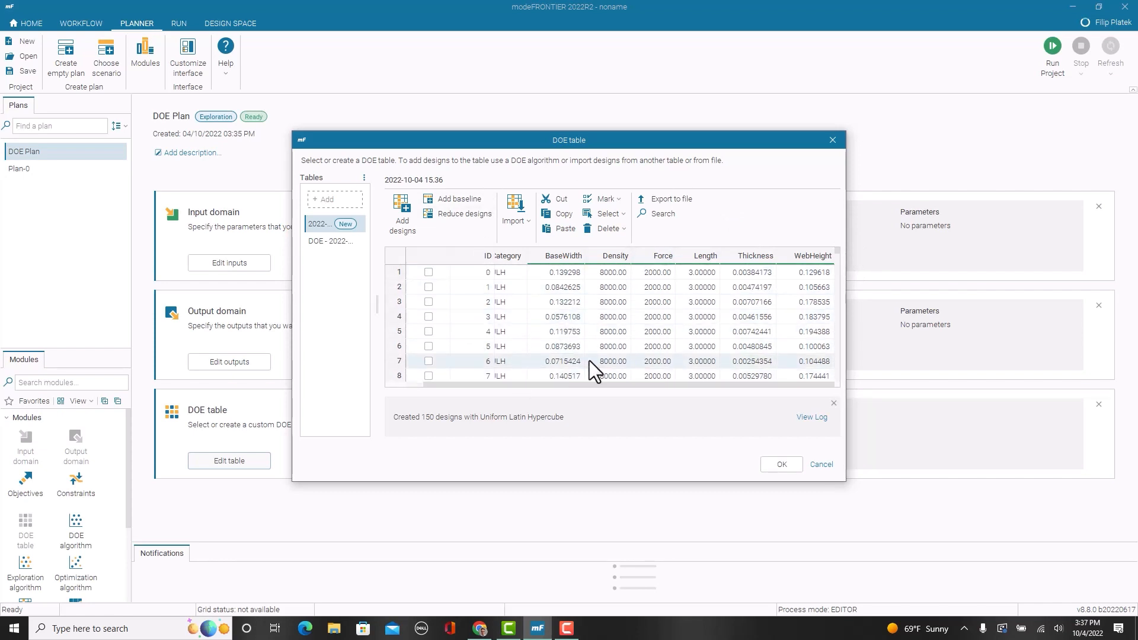
left_click(776, 467)
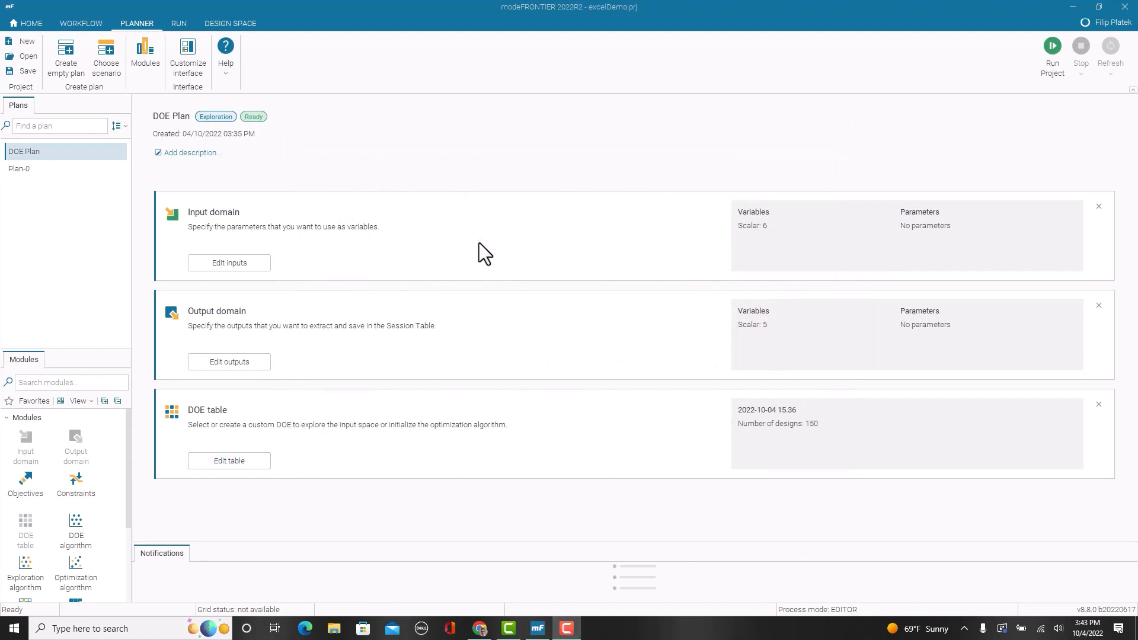
Step: Run the project with DOE Plan, overwriting the existing excelDemo.prj file
left_click(1051, 55)
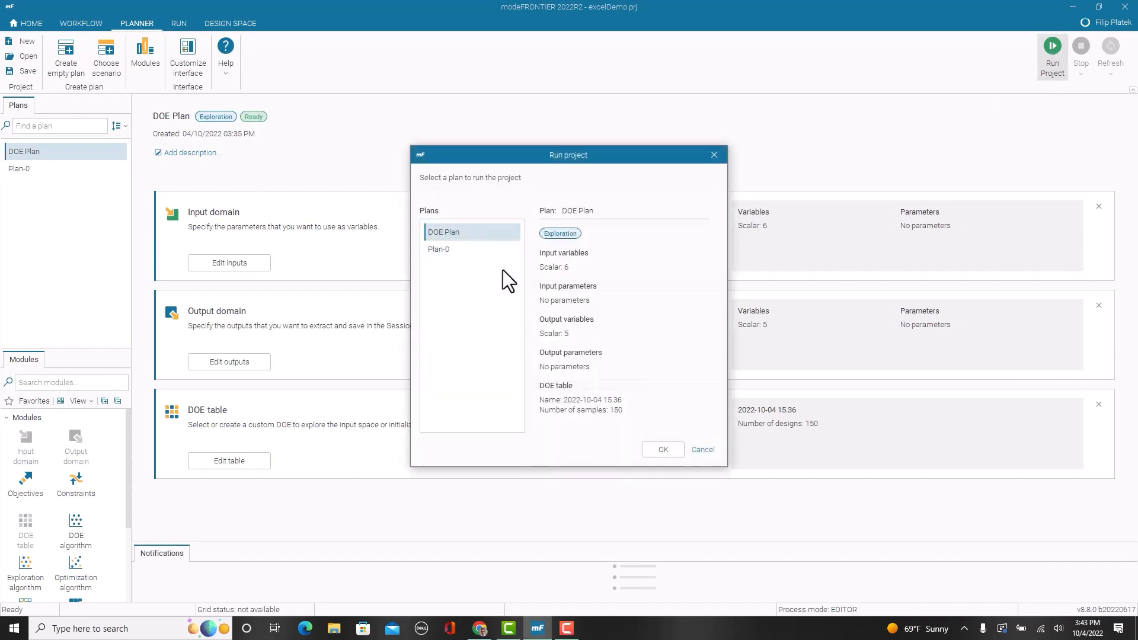
left_click(663, 449)
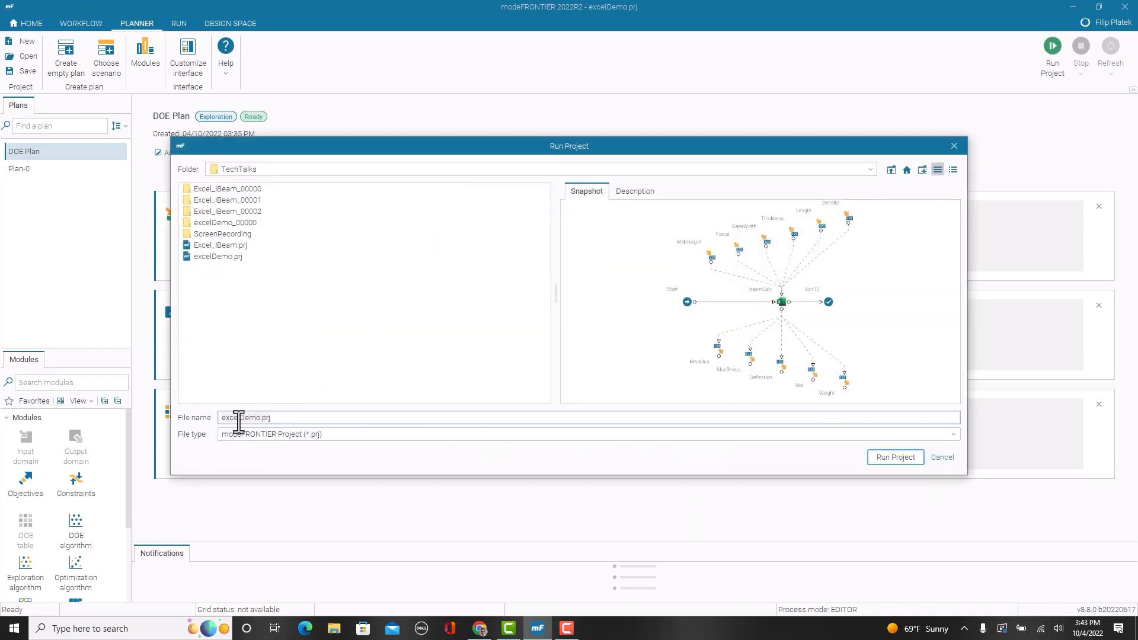
left_click(885, 461)
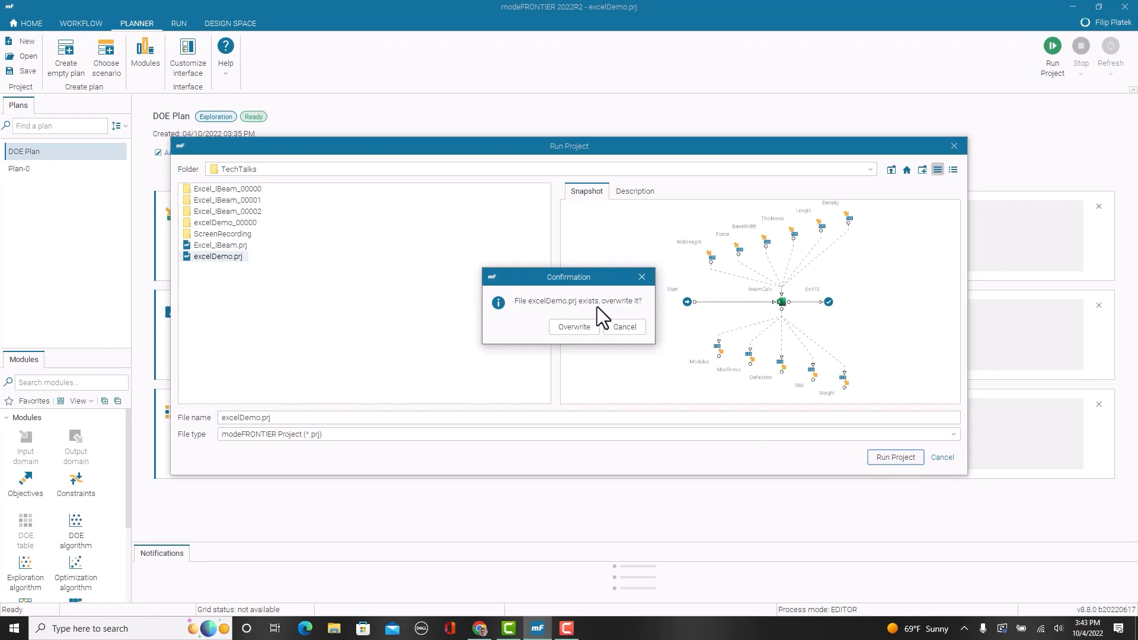
left_click(574, 329)
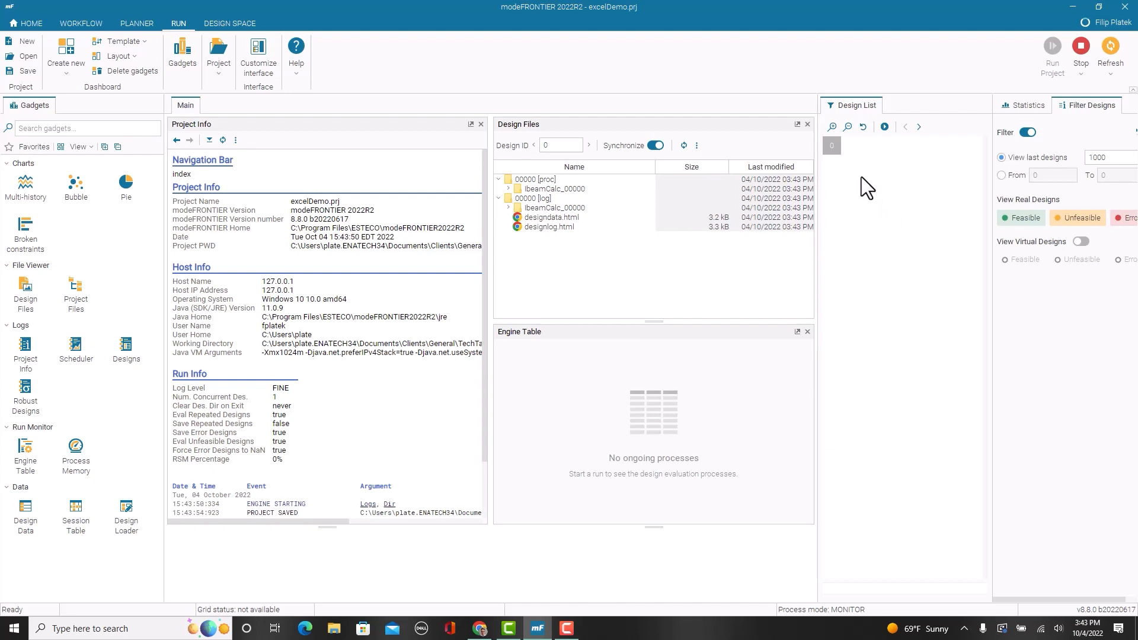
scroll(242, 246, "down", 1)
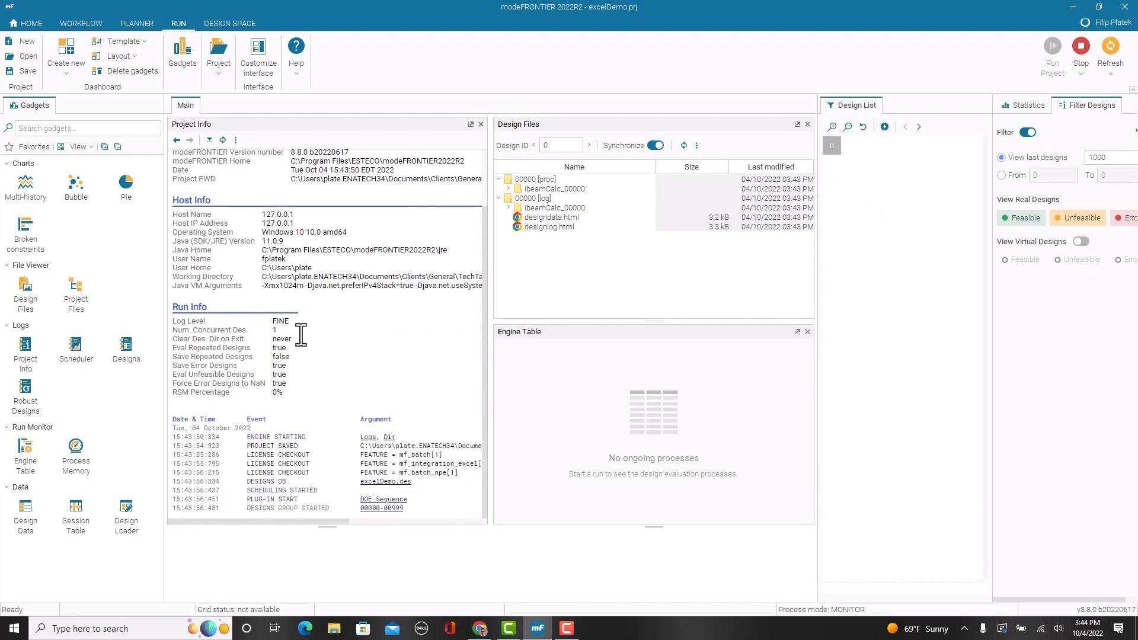
left_click(377, 508)
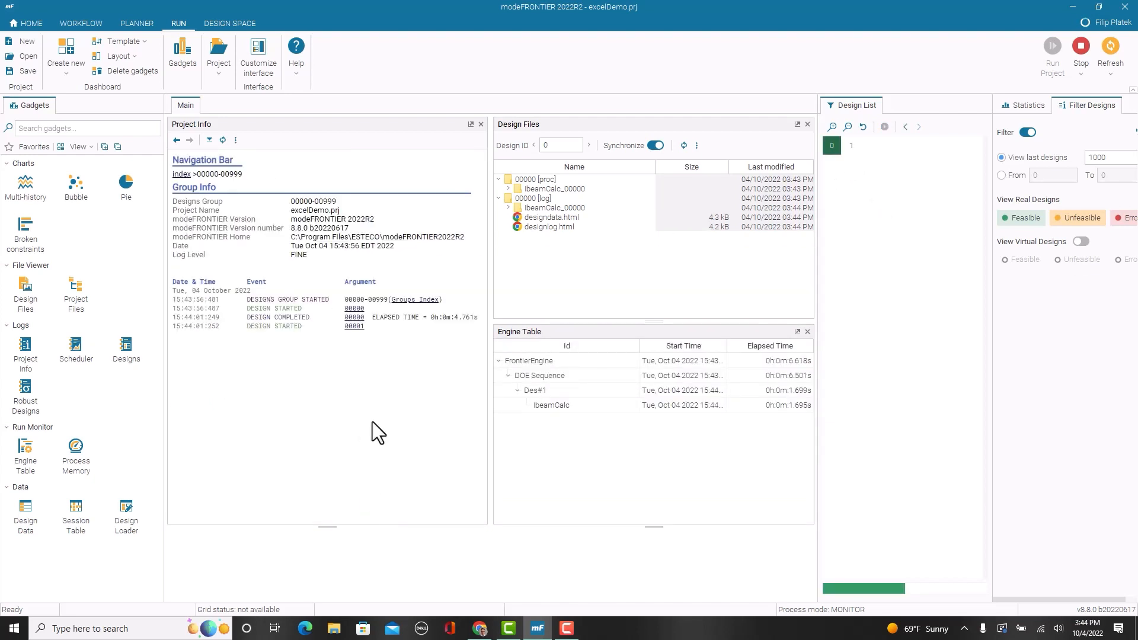
left_click(360, 327)
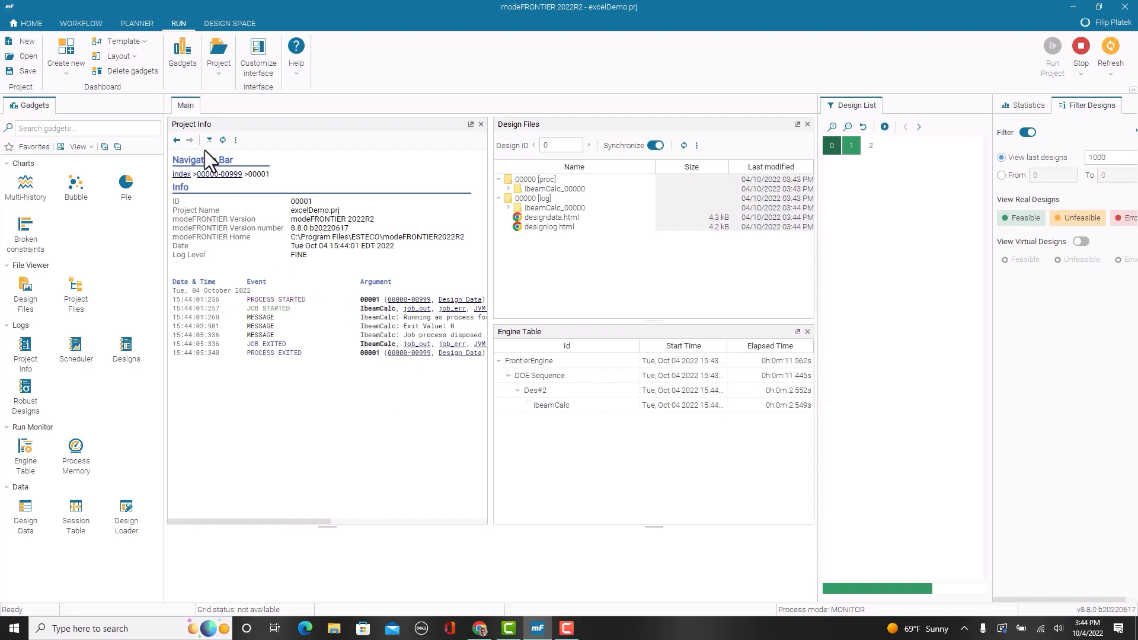
left_click(177, 140)
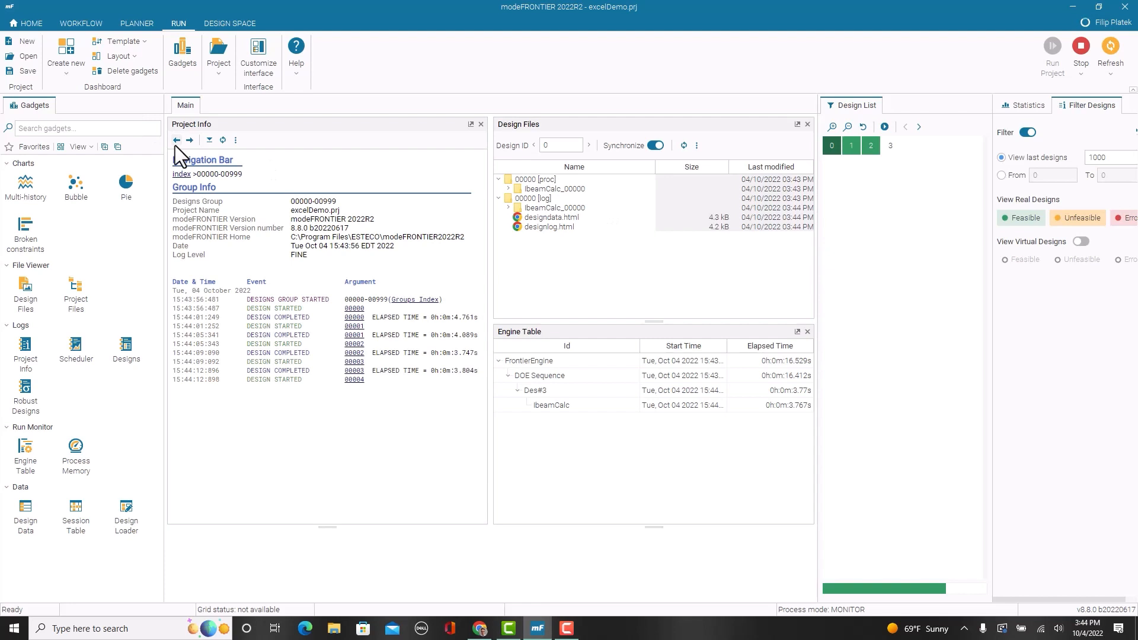
left_click(176, 140)
Step: Examine the design files of designs 1 and 2, including design 1's IbeamCalc_00000 process and log folders
left_click(851, 146)
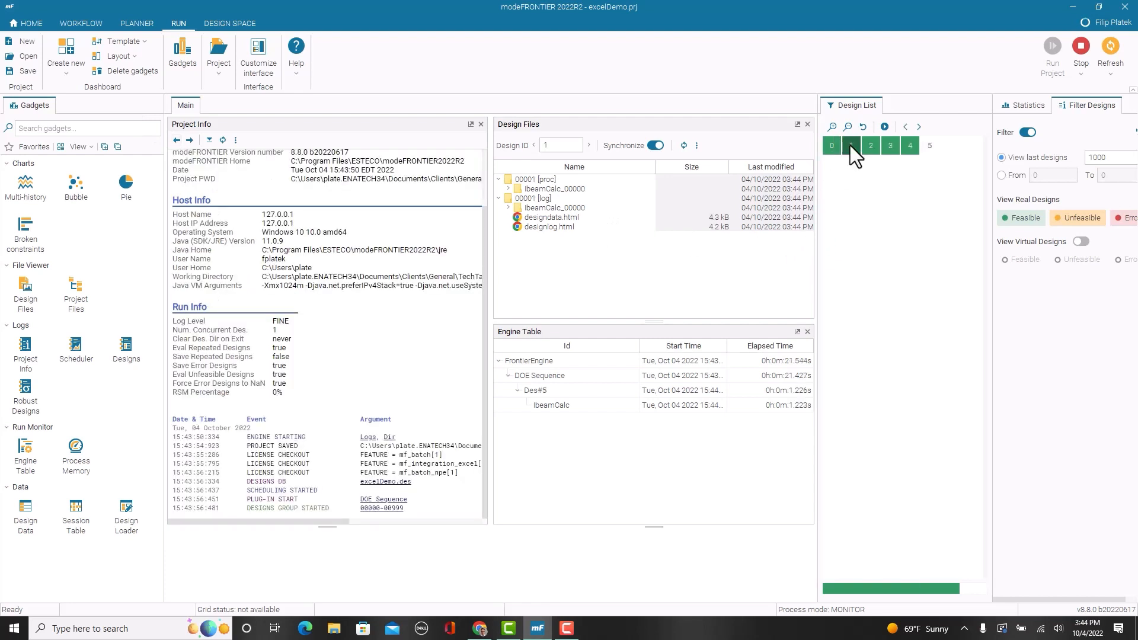
left_click(870, 146)
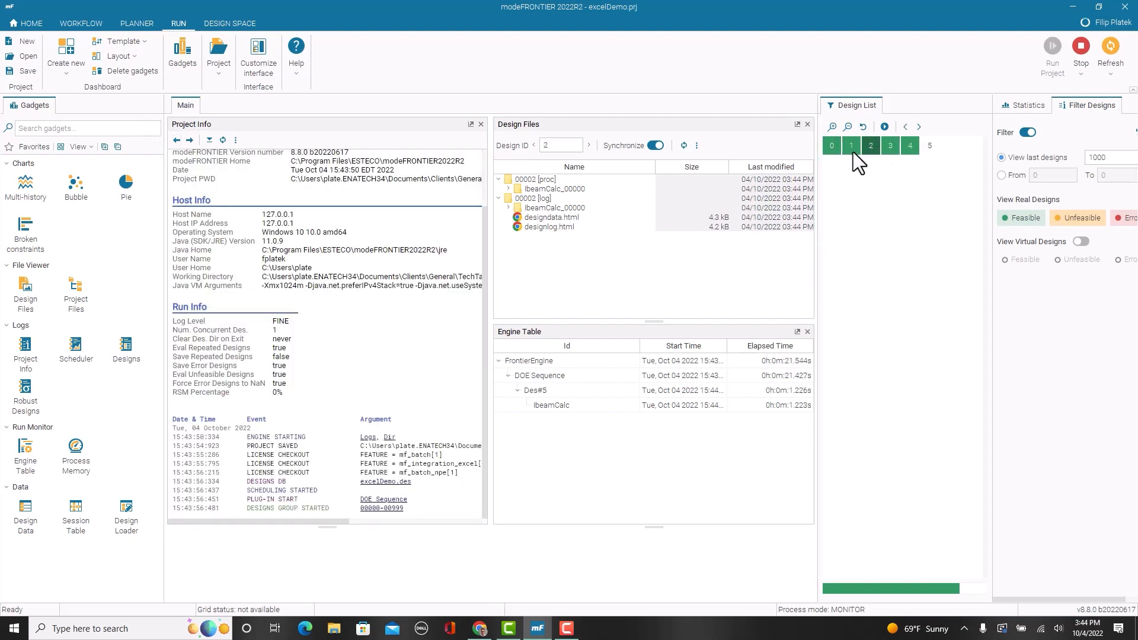
left_click(853, 148)
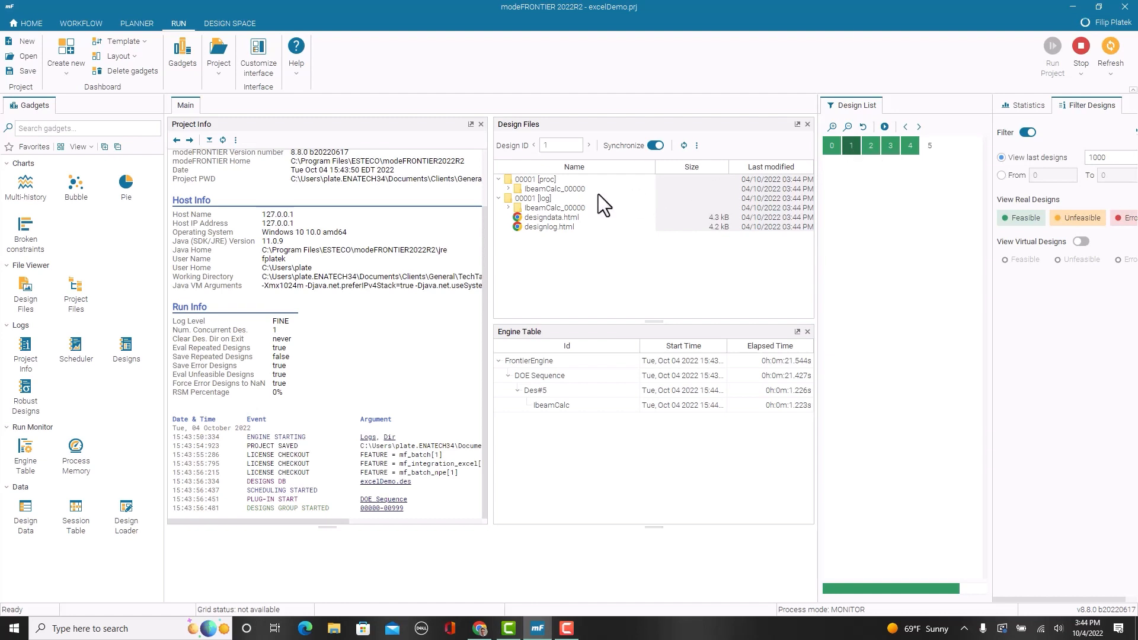
left_click(509, 208)
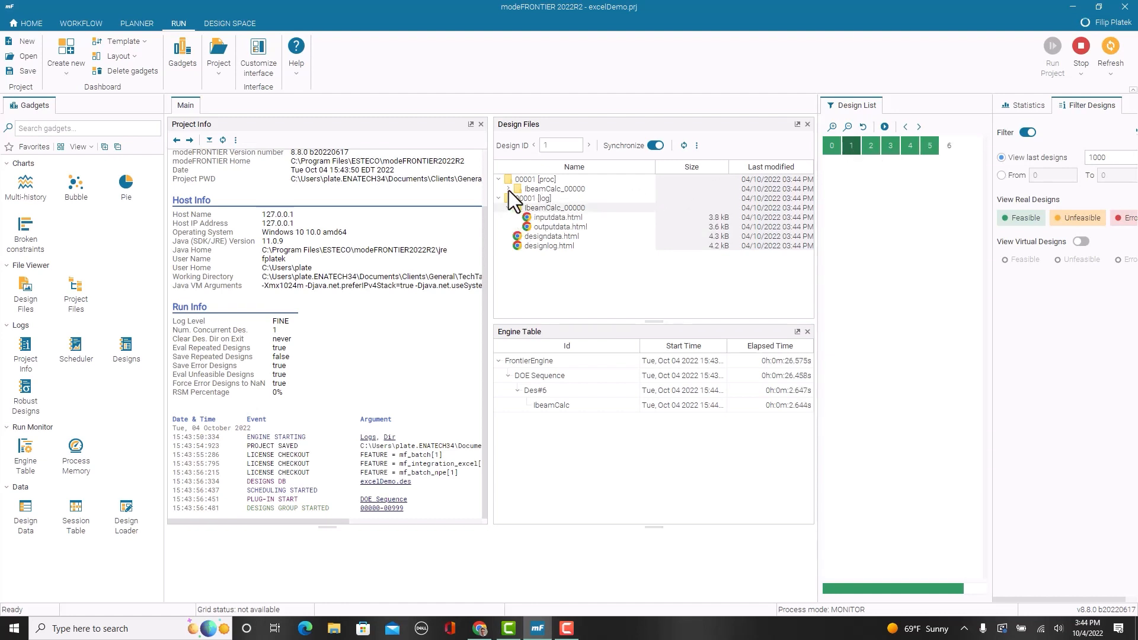
left_click(509, 189)
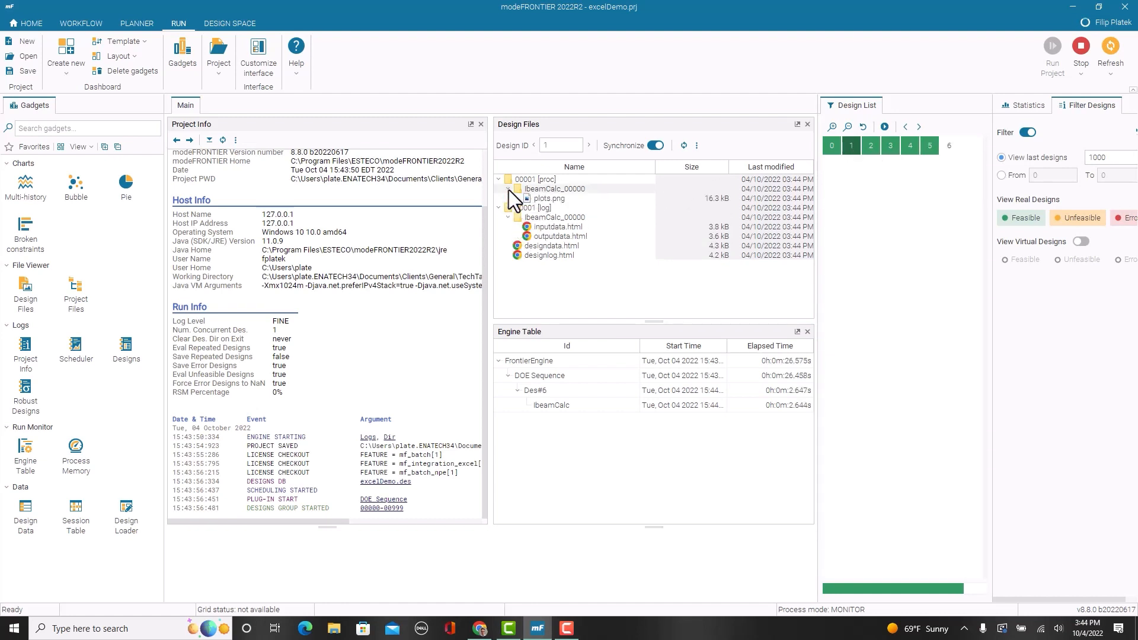
left_click(873, 151)
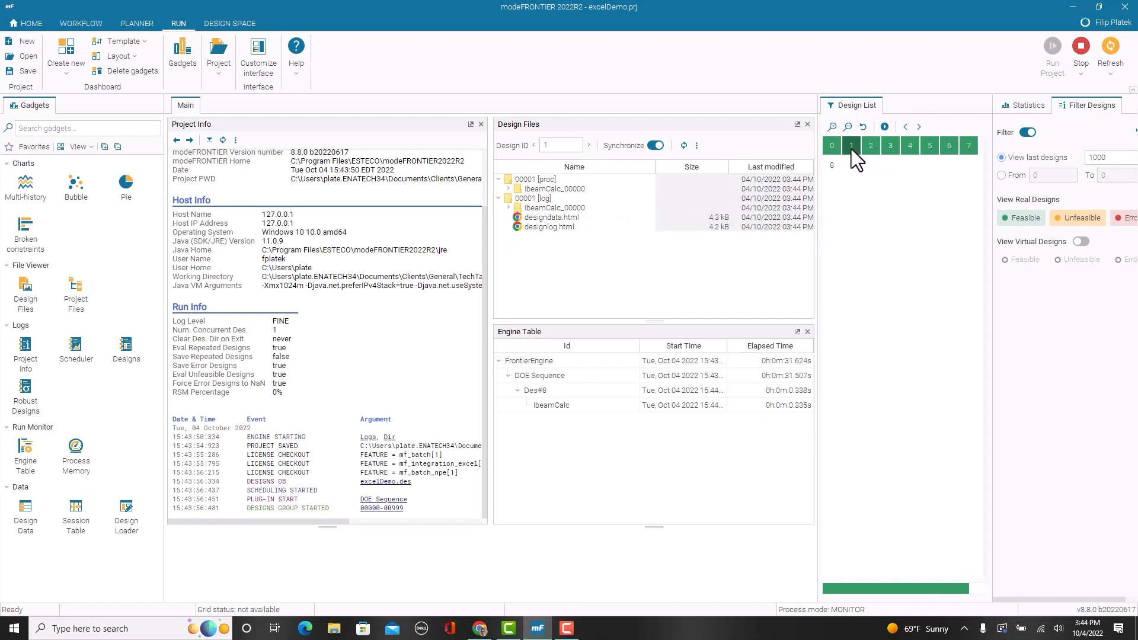
Step: Open plots.png from design 3's IbeamCalc_00000 process folder in the file viewer and make the viewer taller
left_click(891, 149)
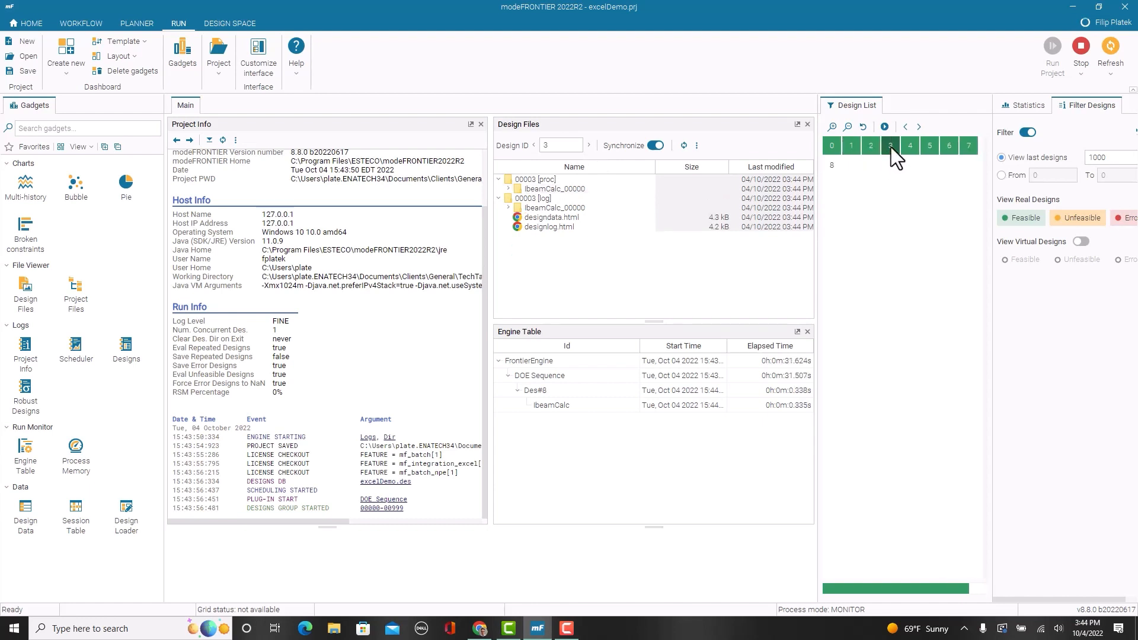
left_click(508, 189)
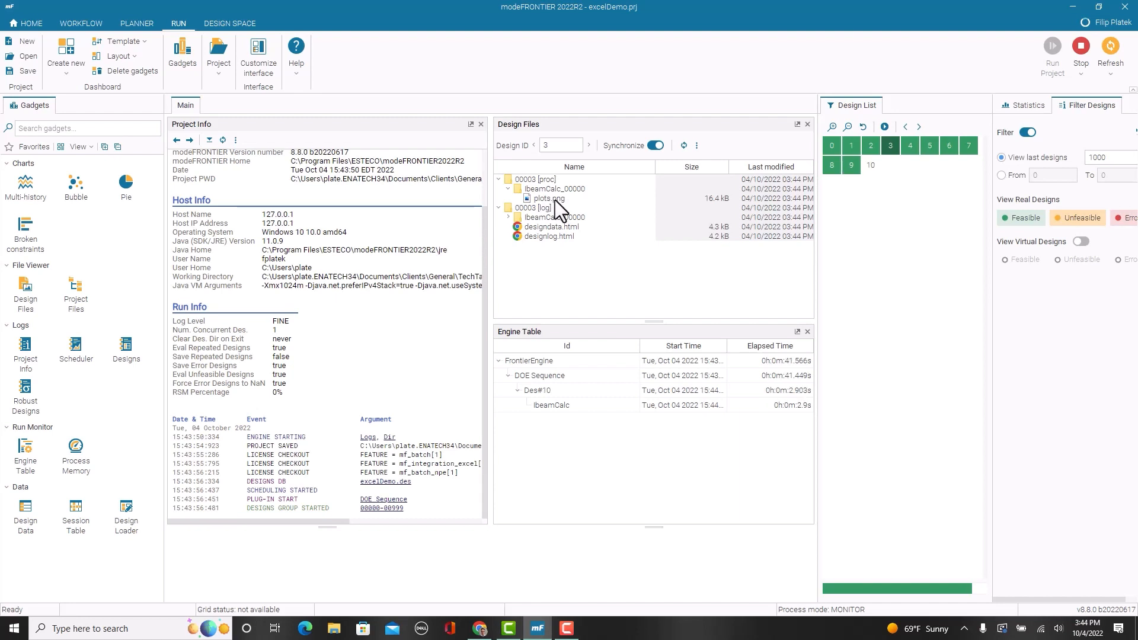
double_click(555, 199)
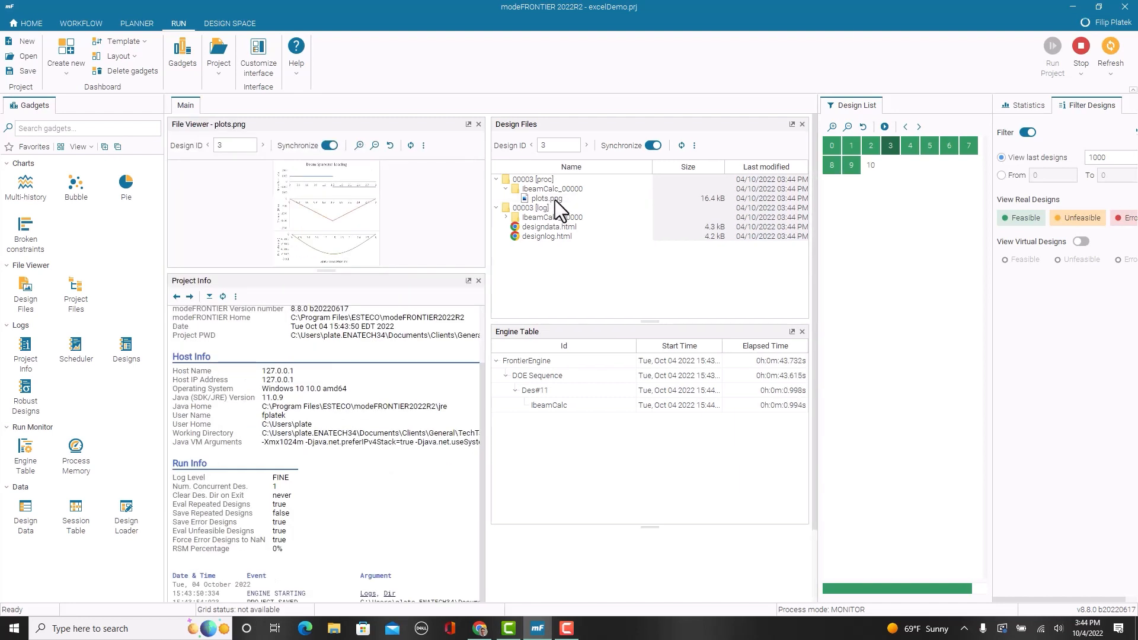
left_click_drag(323, 272, 315, 393)
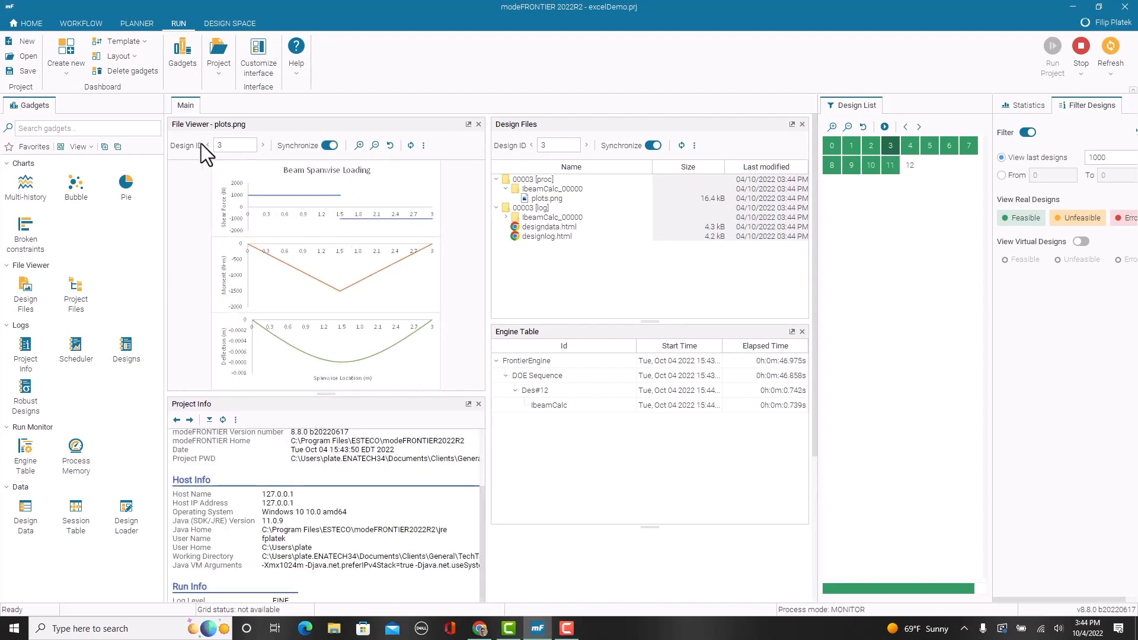
Step: Compare the beam loading, moment and deflection plots of several completed designs, including designs 1, 3, 10, 13 and 2
left_click(854, 155)
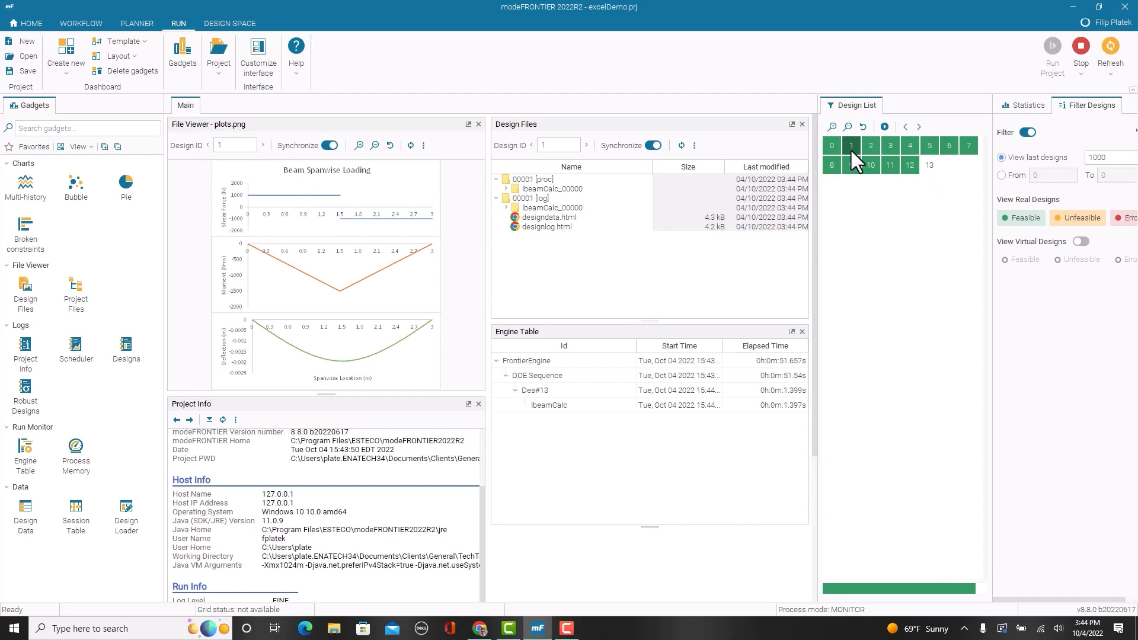
left_click(871, 152)
left_click(891, 152)
left_click(909, 150)
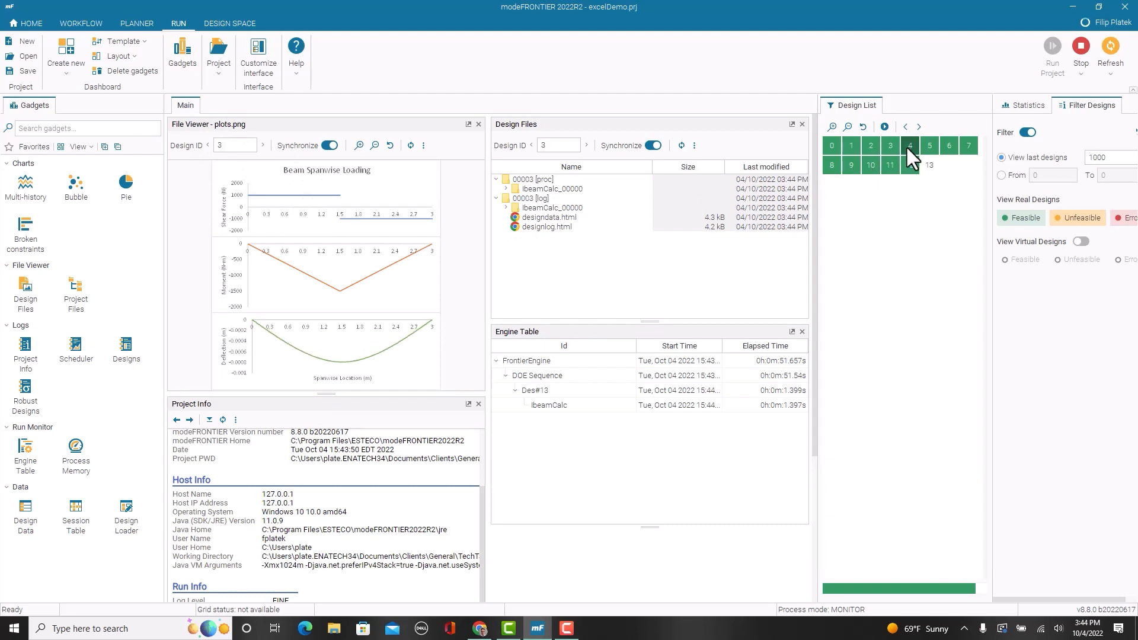
left_click(930, 149)
left_click(889, 150)
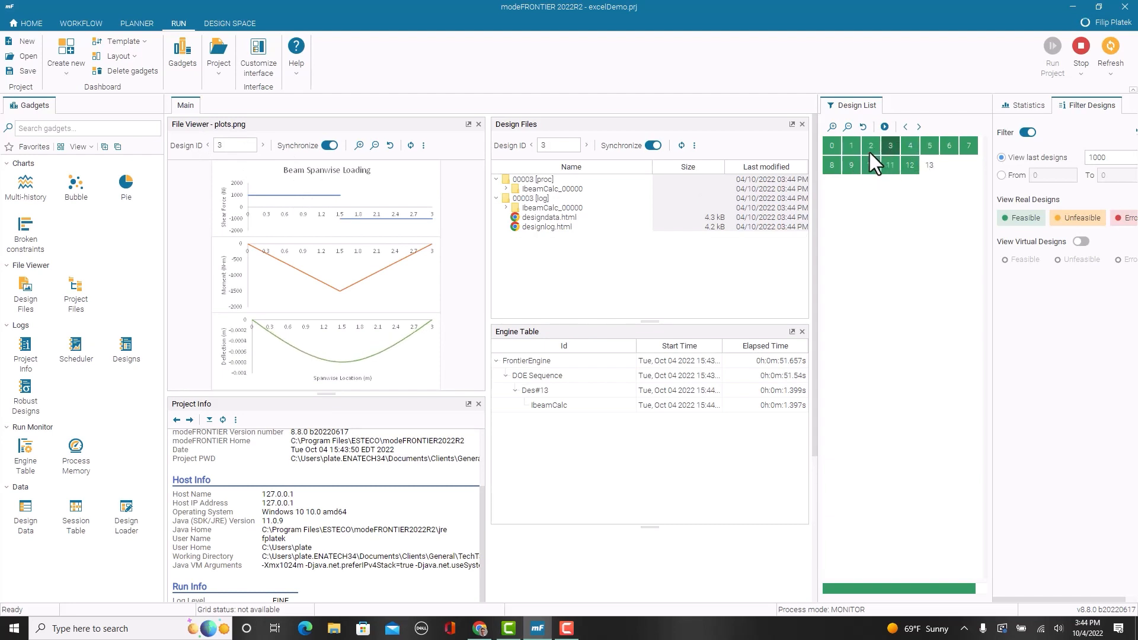
left_click(853, 163)
left_click(876, 168)
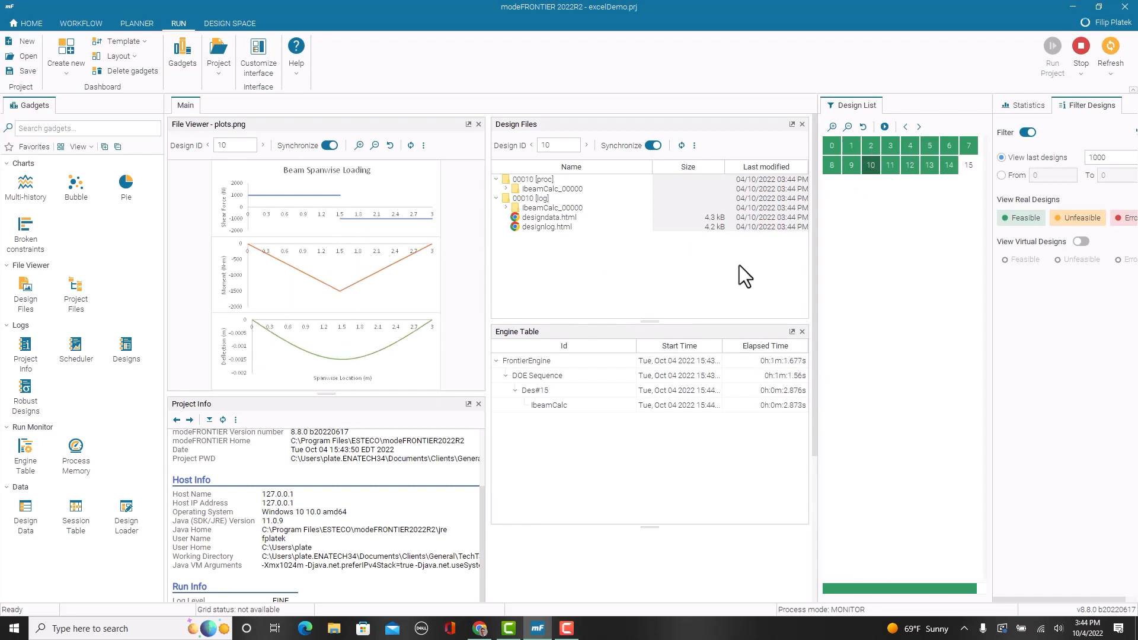
left_click(942, 152)
left_click(945, 166)
left_click(929, 158)
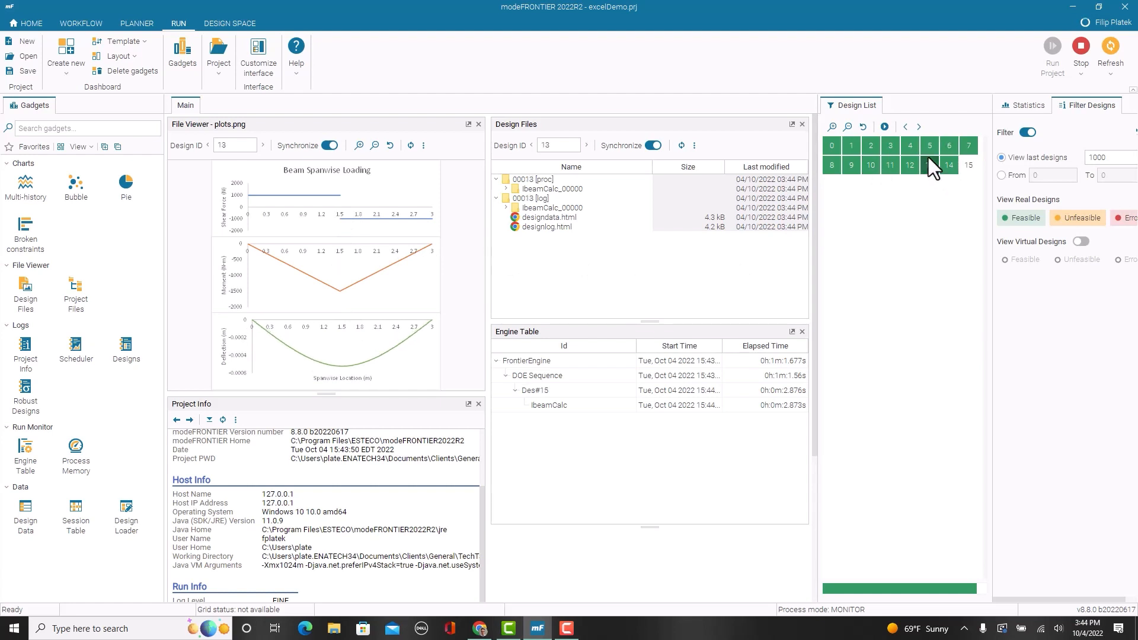
left_click(869, 149)
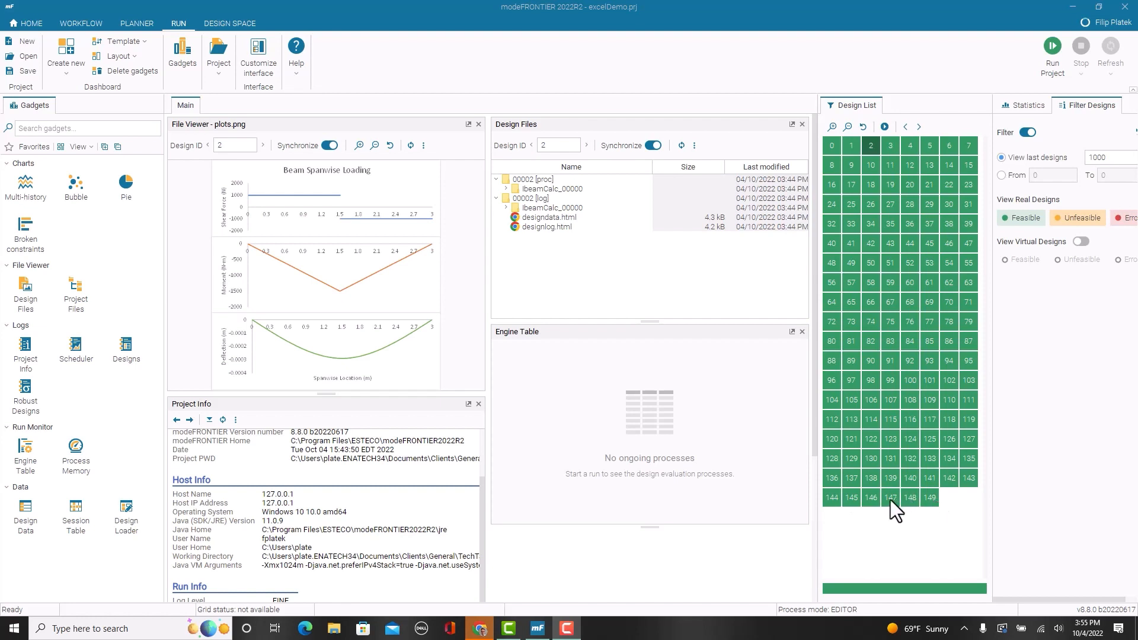
Step: Switch to the Design Space, move the DOE Plan 0 table clear of the table beneath, and check its output columns
left_click(229, 23)
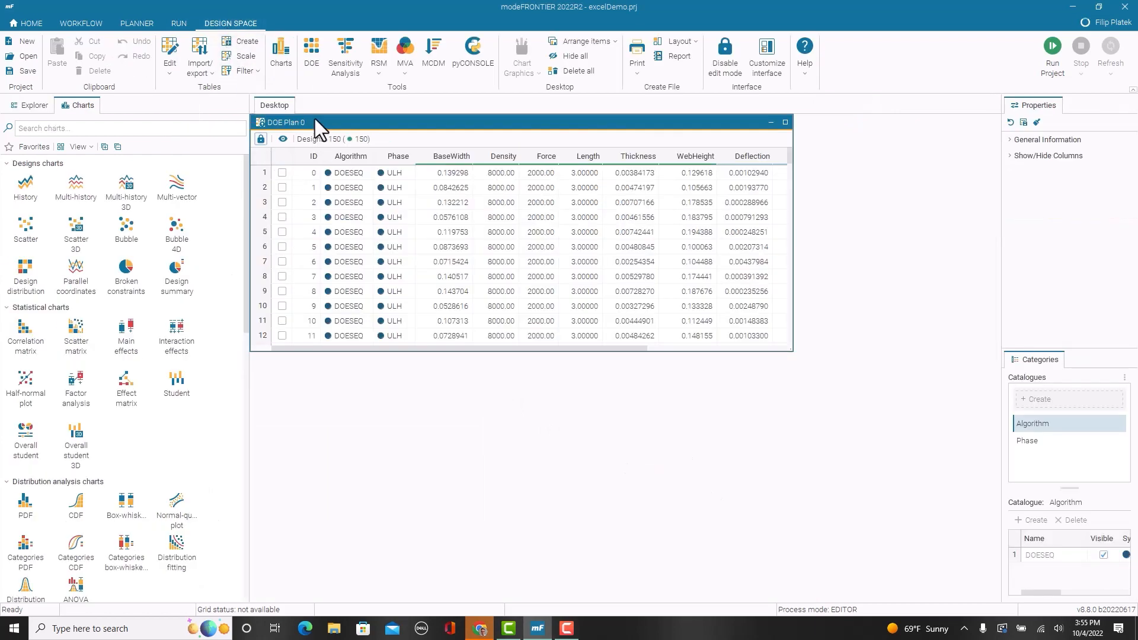
left_click_drag(314, 122, 352, 153)
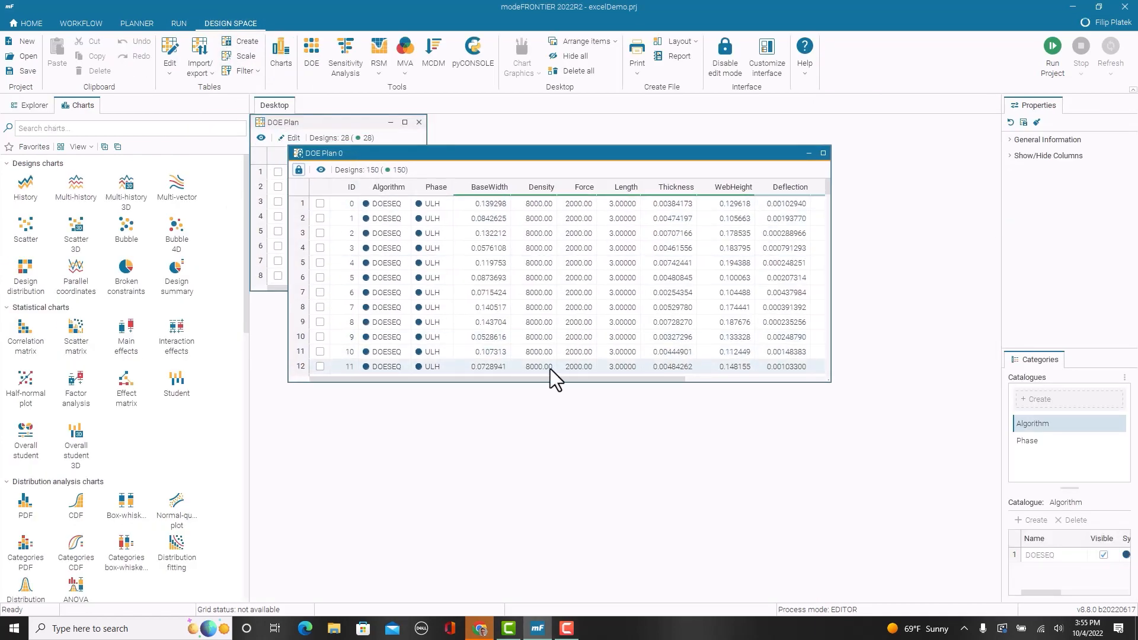
left_click_drag(476, 378, 674, 394)
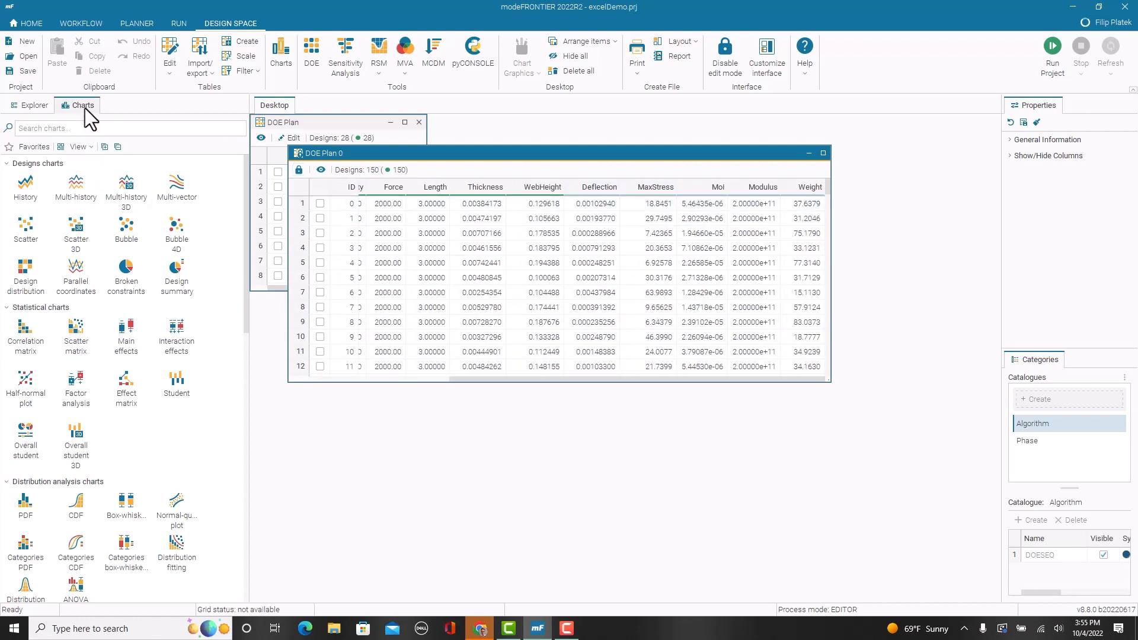
Step: Create a scatter chart from DOE Plan 0 with MaxStress on X and Weight on Y, and reposition and enlarge its window
scroll(107, 267, "down", 3)
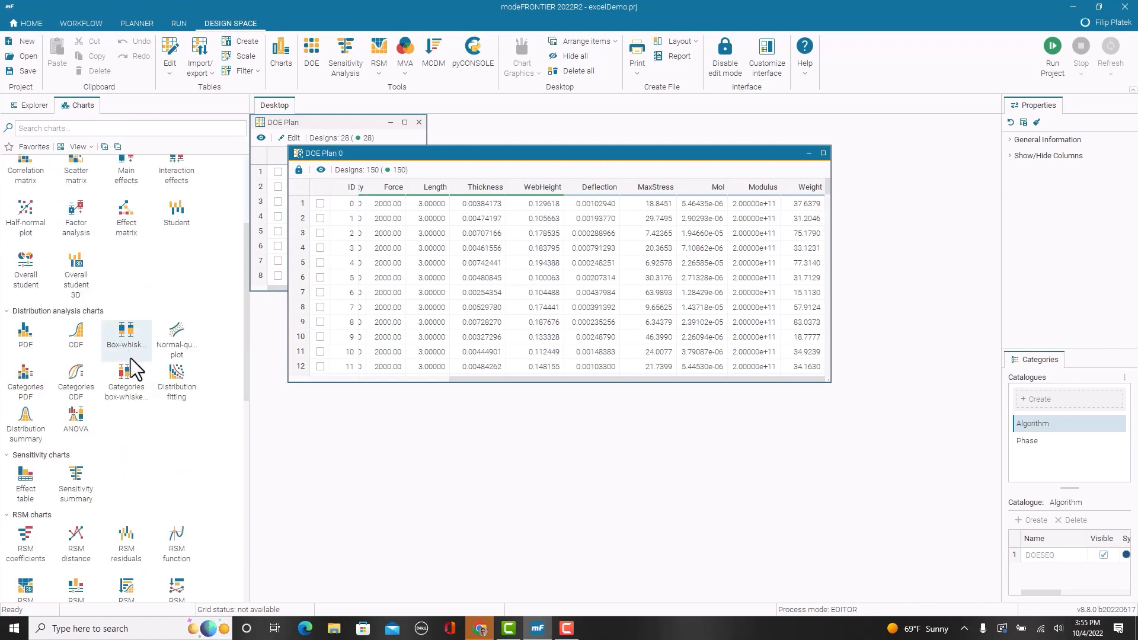
scroll(158, 394, "up", 3)
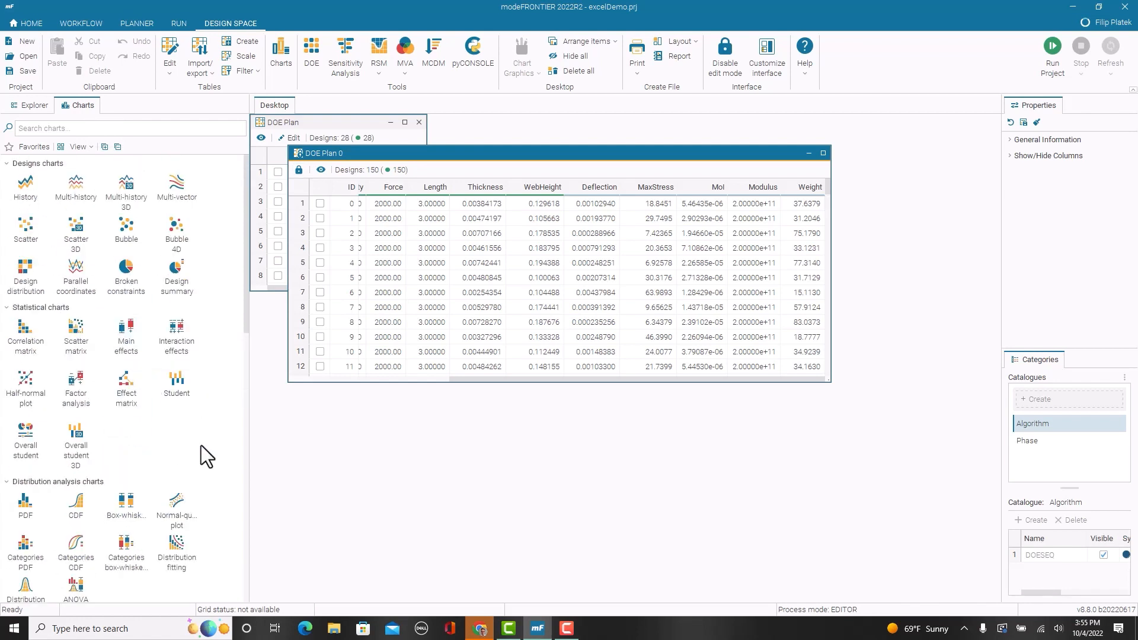
double_click(38, 236)
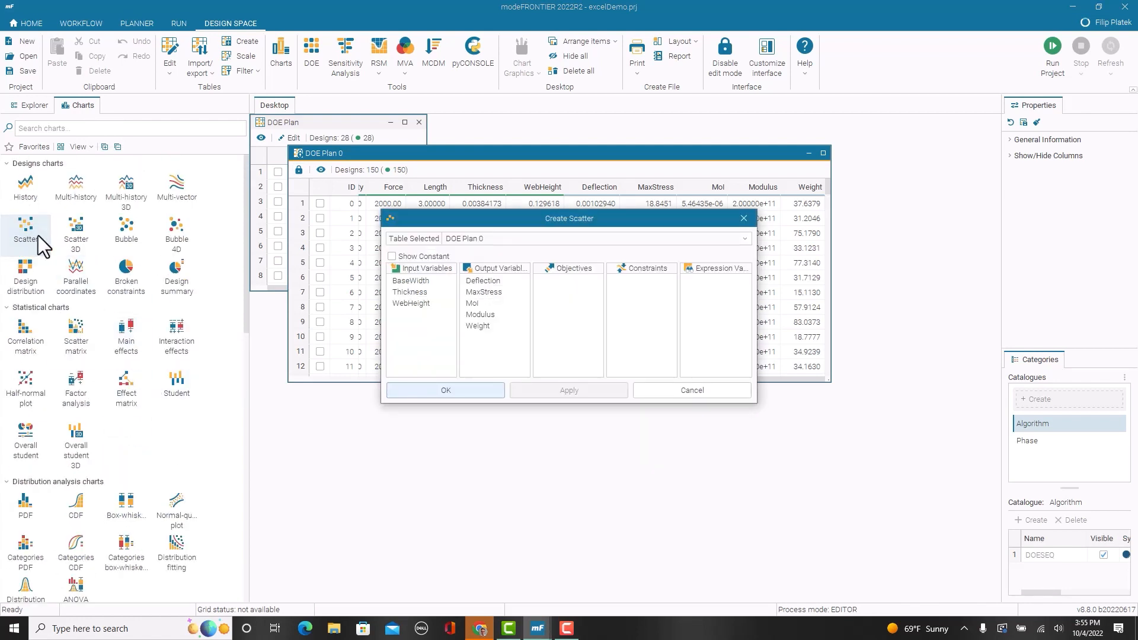
left_click(488, 293)
left_click(482, 326)
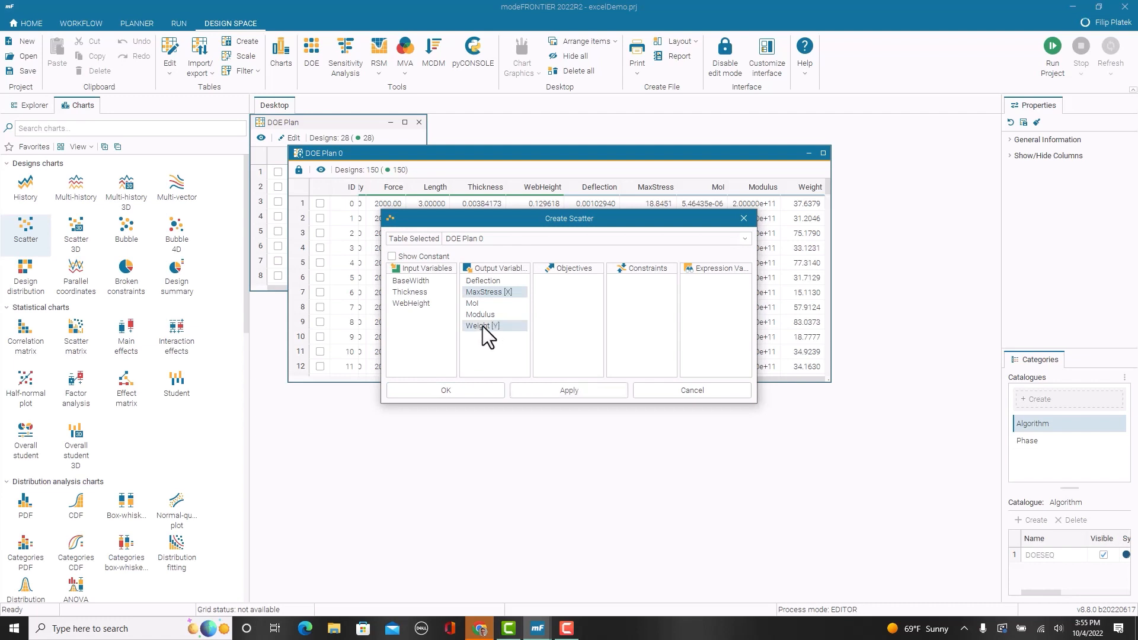
left_click(488, 389)
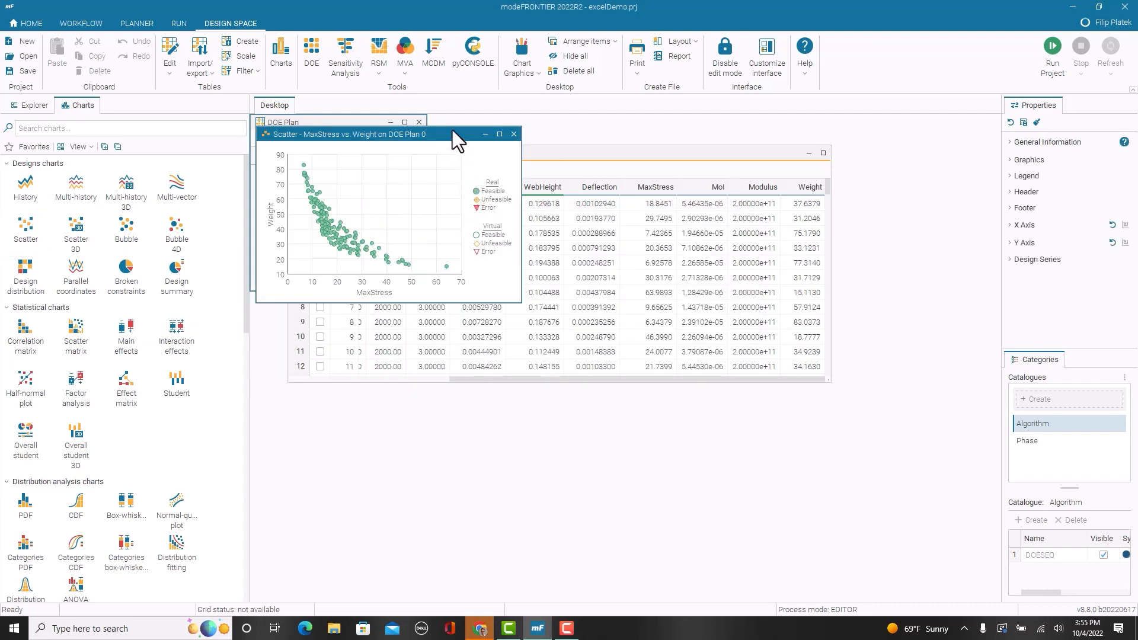
left_click_drag(452, 130, 540, 158)
left_click_drag(609, 331, 835, 451)
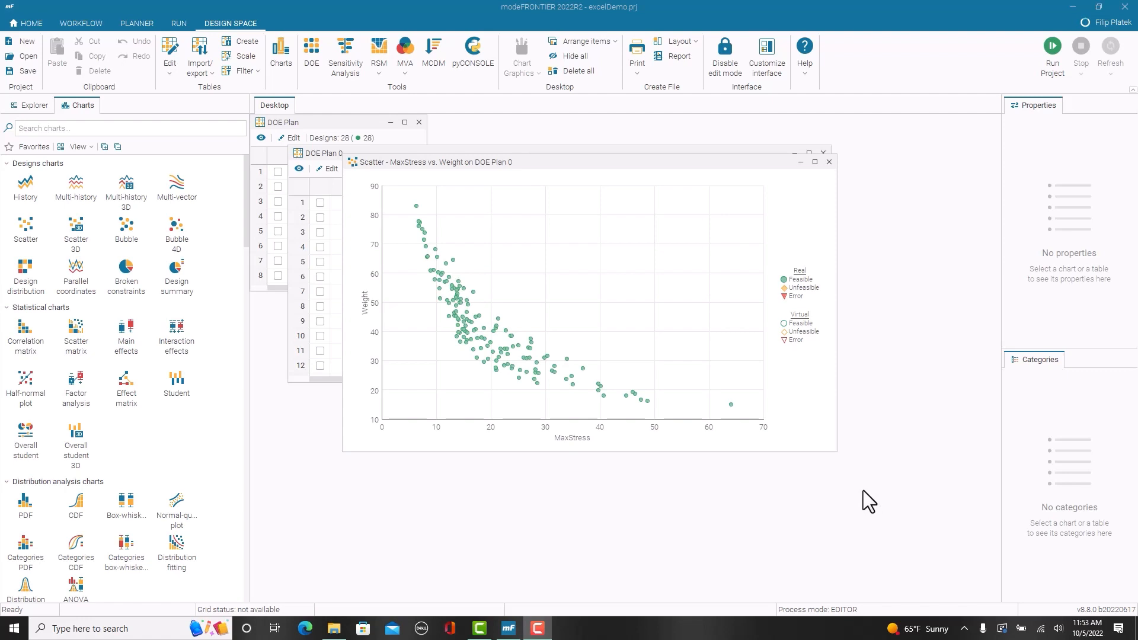
Step: Search the modeFRONTIER user guide in the browser for "excel" and open the Excel node tutorial
left_click(817, 70)
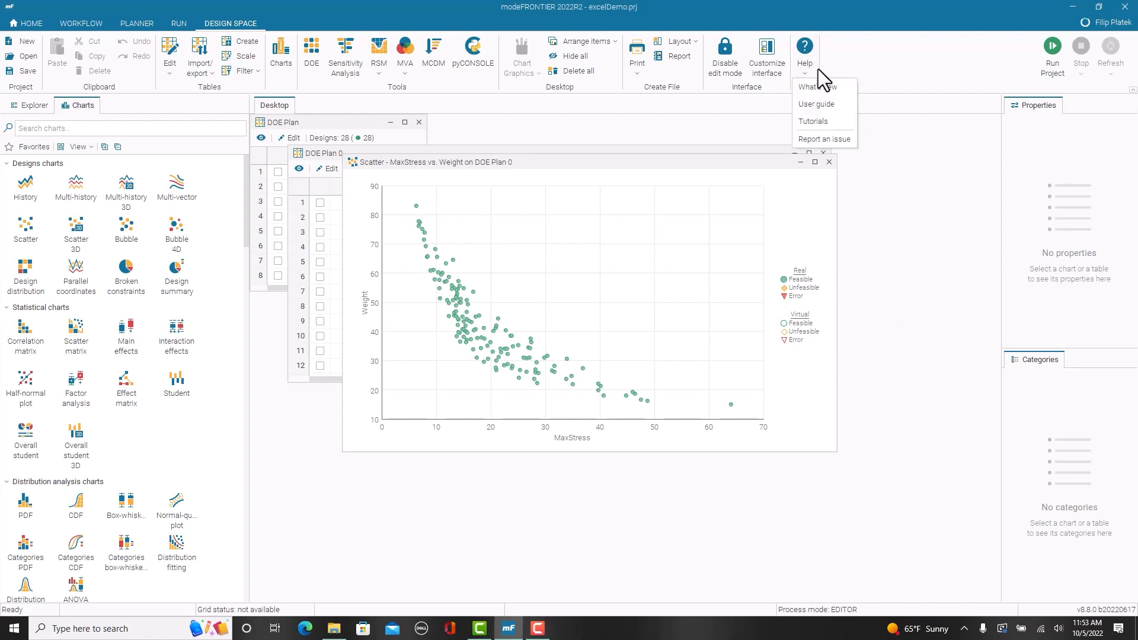
left_click(828, 107)
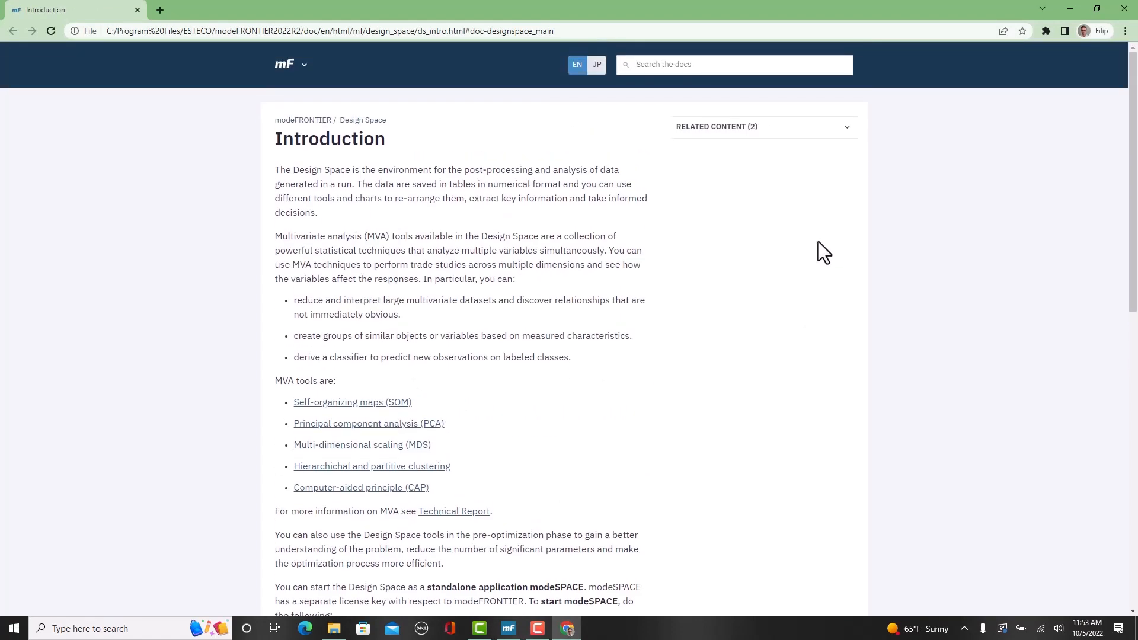
left_click(690, 63)
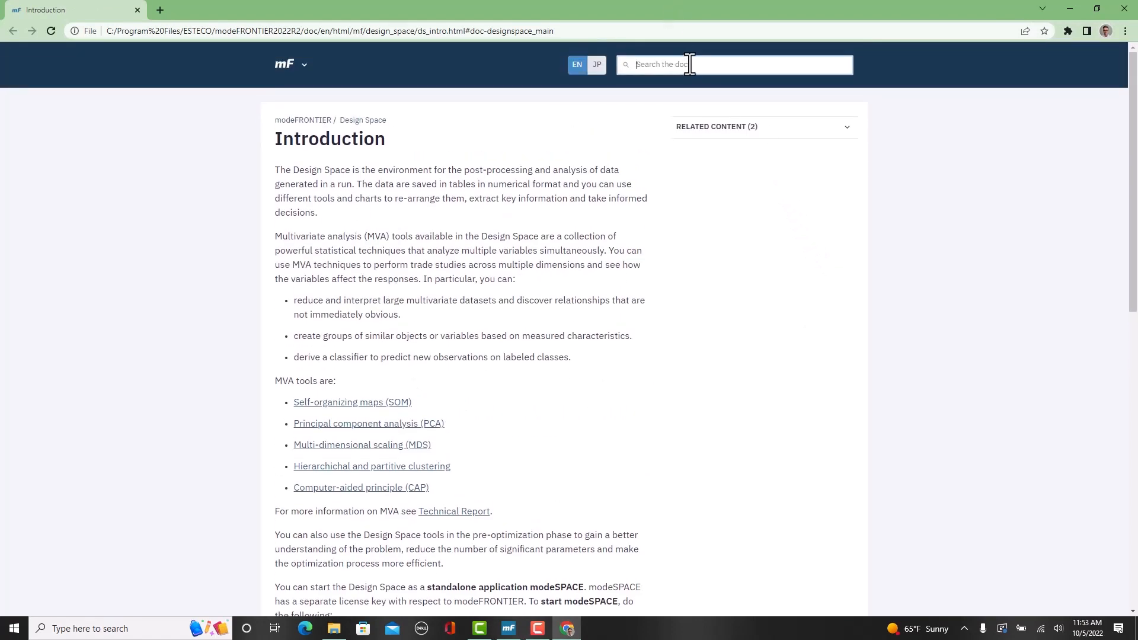
type("excel")
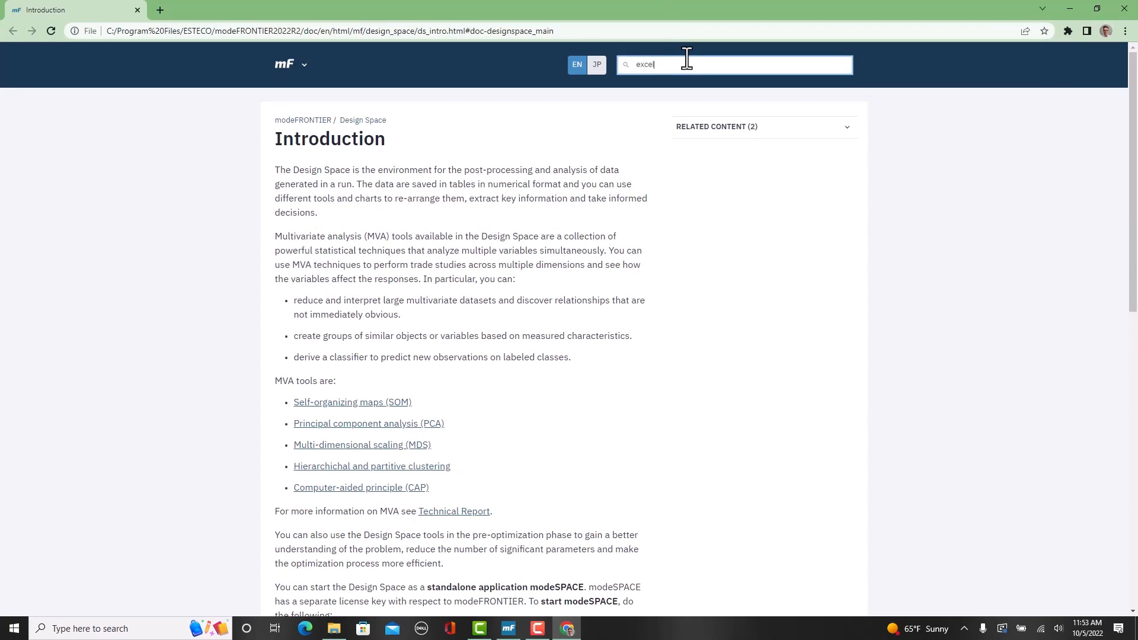
key("Return")
left_click(291, 180)
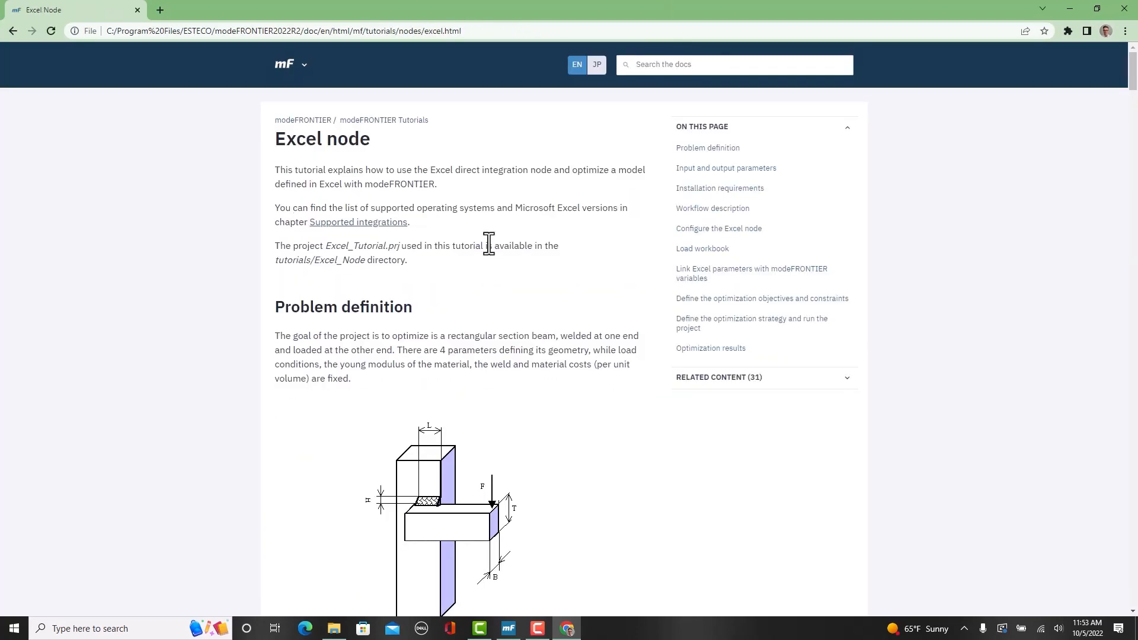